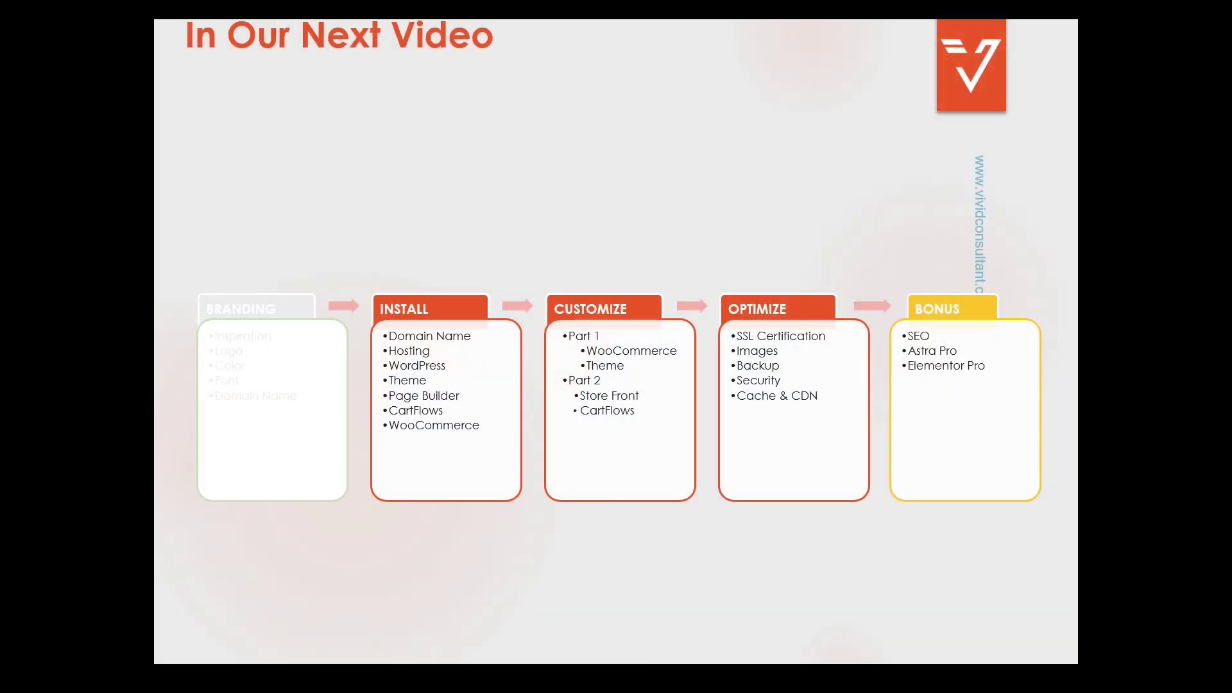
pyautogui.click(257, 499)
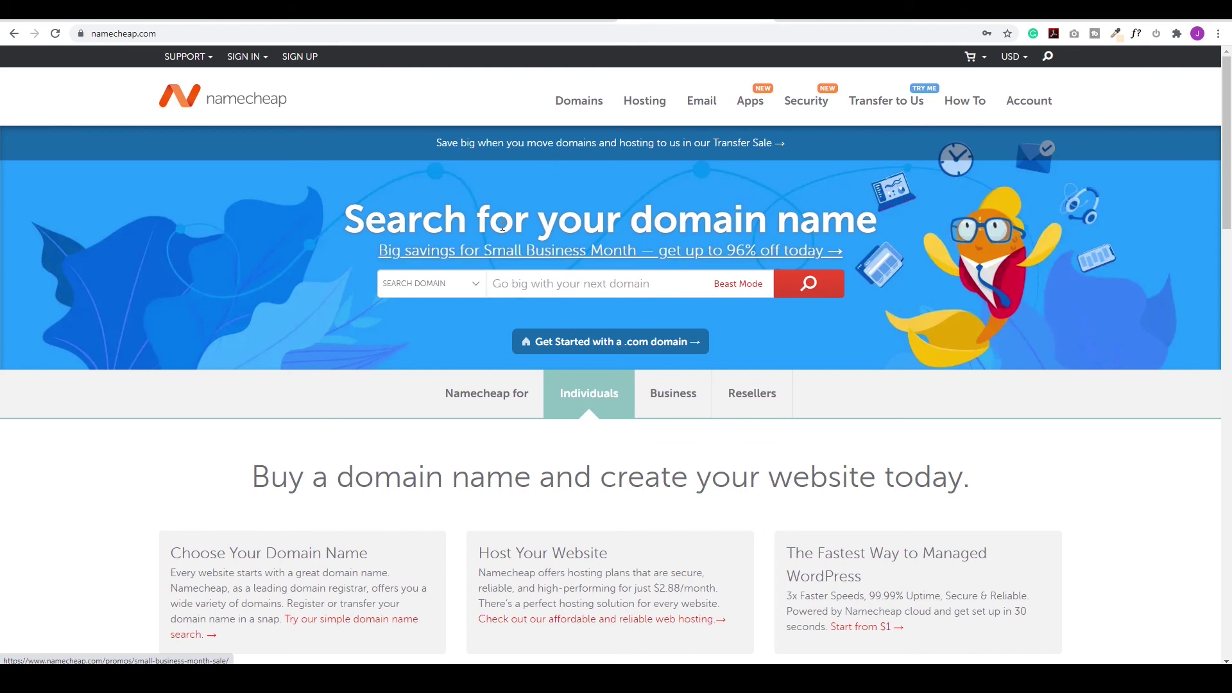
# - Search Namecheap for the domain name fashiondealztt.com
pyautogui.click(619, 283)
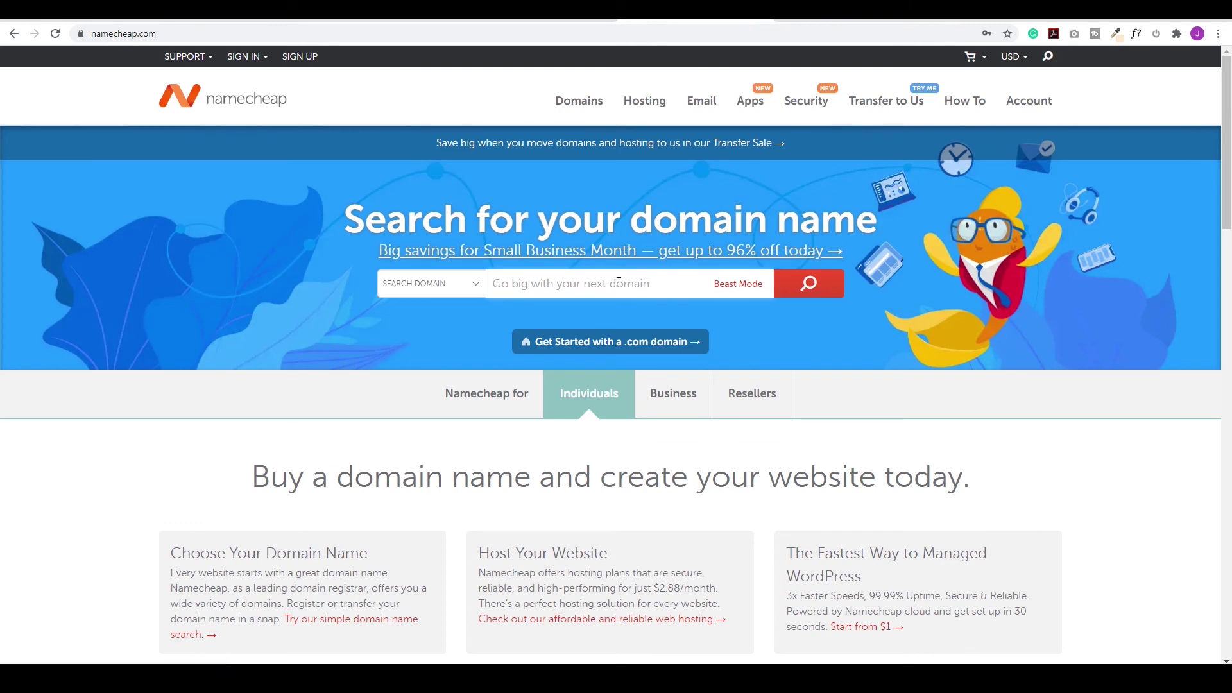
pyautogui.write('fashiondealztt.com')
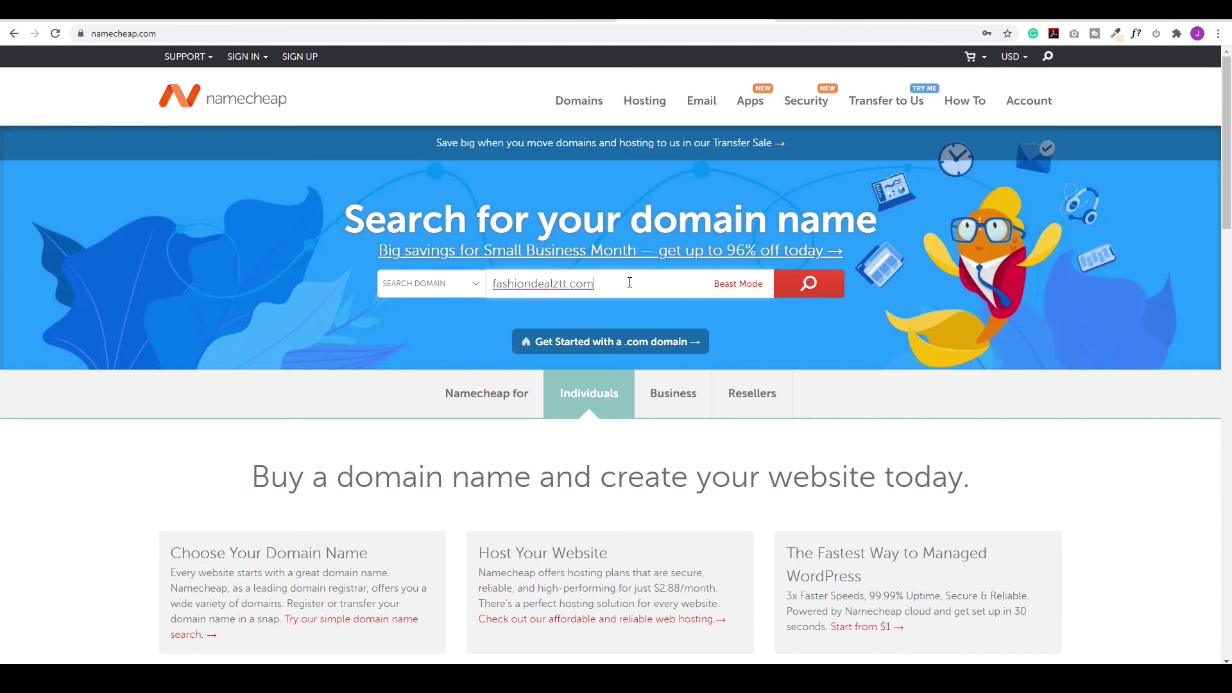
pyautogui.click(808, 283)
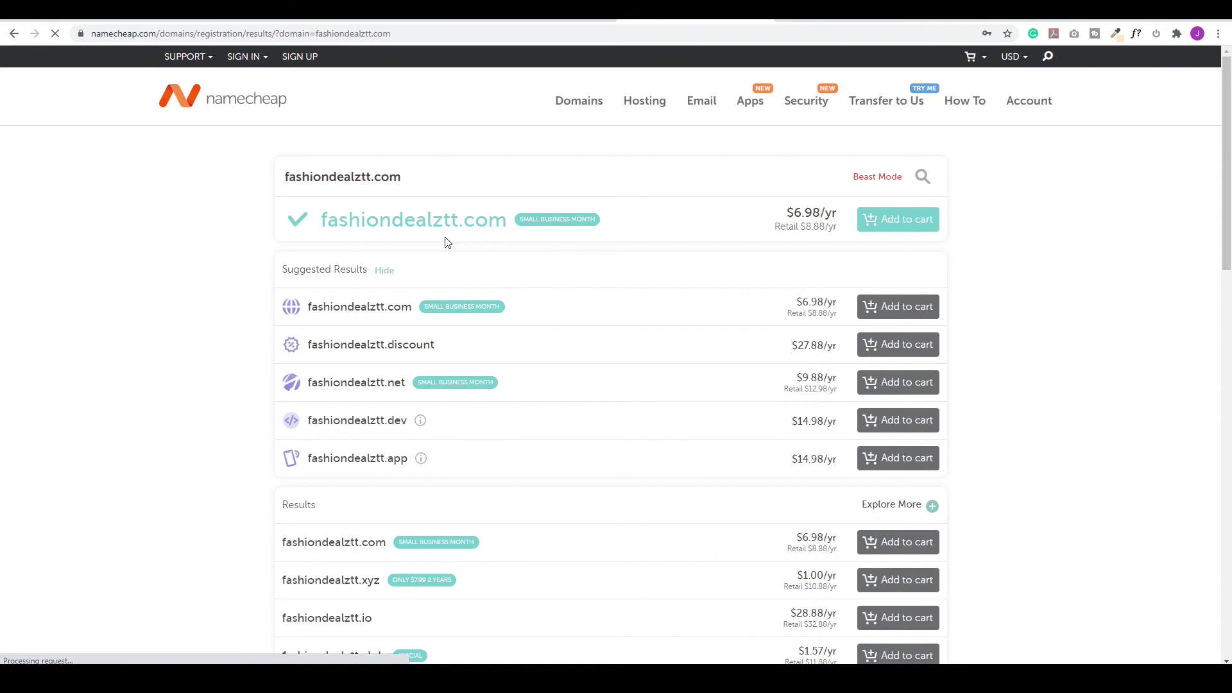
# - Add fashiondealztt.com to the cart, proceed to checkout and confirm the one-year domain registration order
pyautogui.click(902, 221)
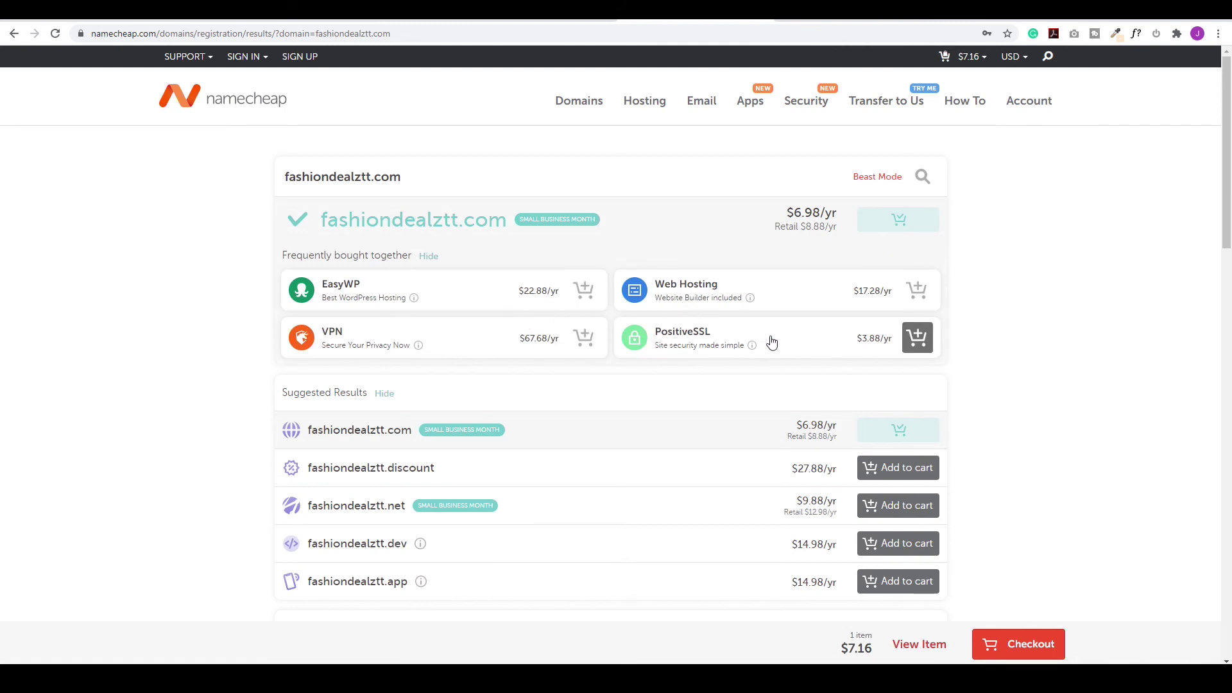
pyautogui.moveTo(730, 344)
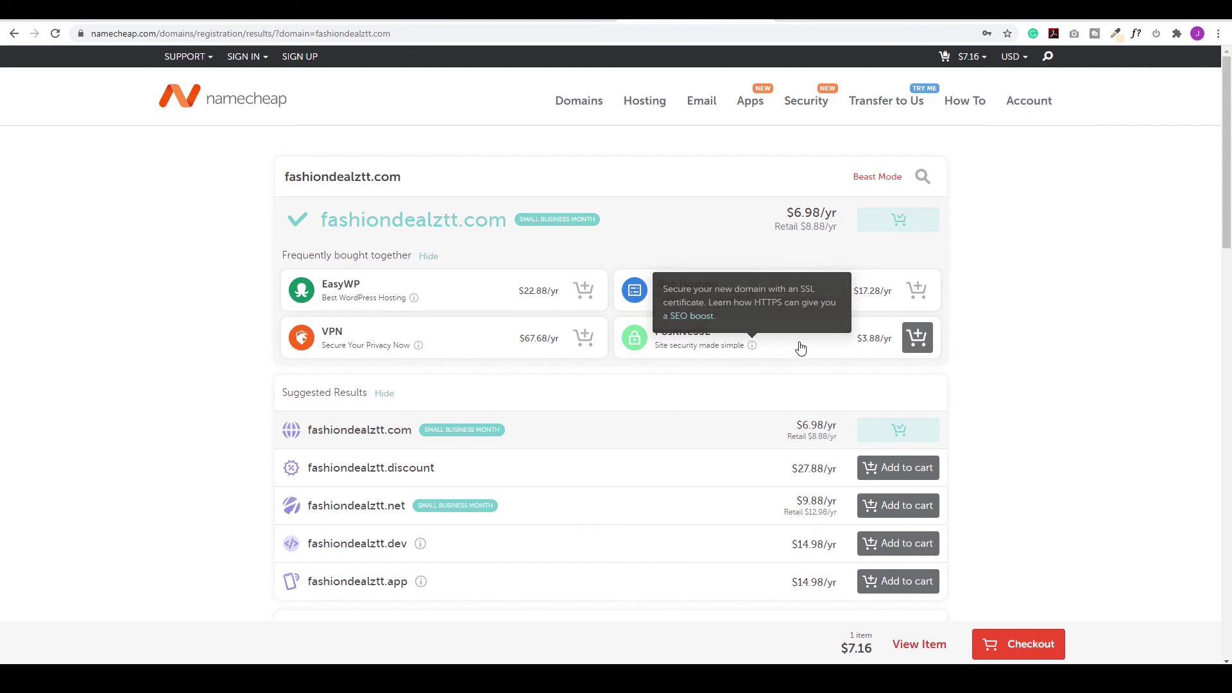
pyautogui.click(1020, 650)
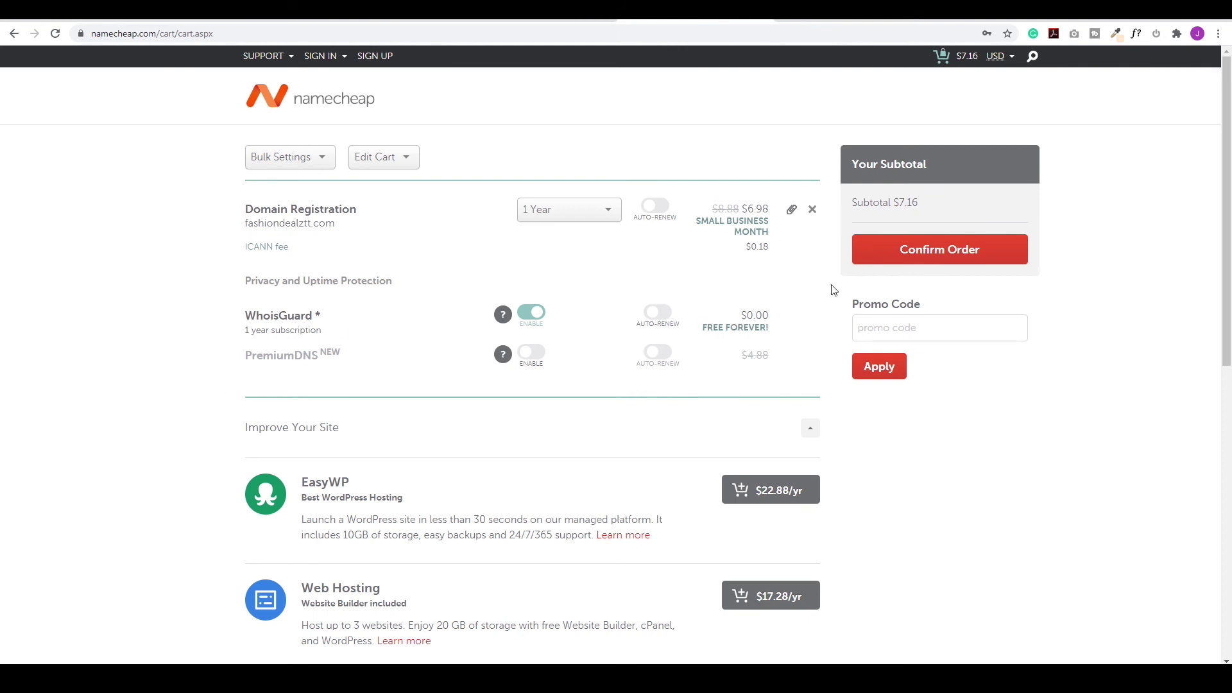
pyautogui.click(952, 254)
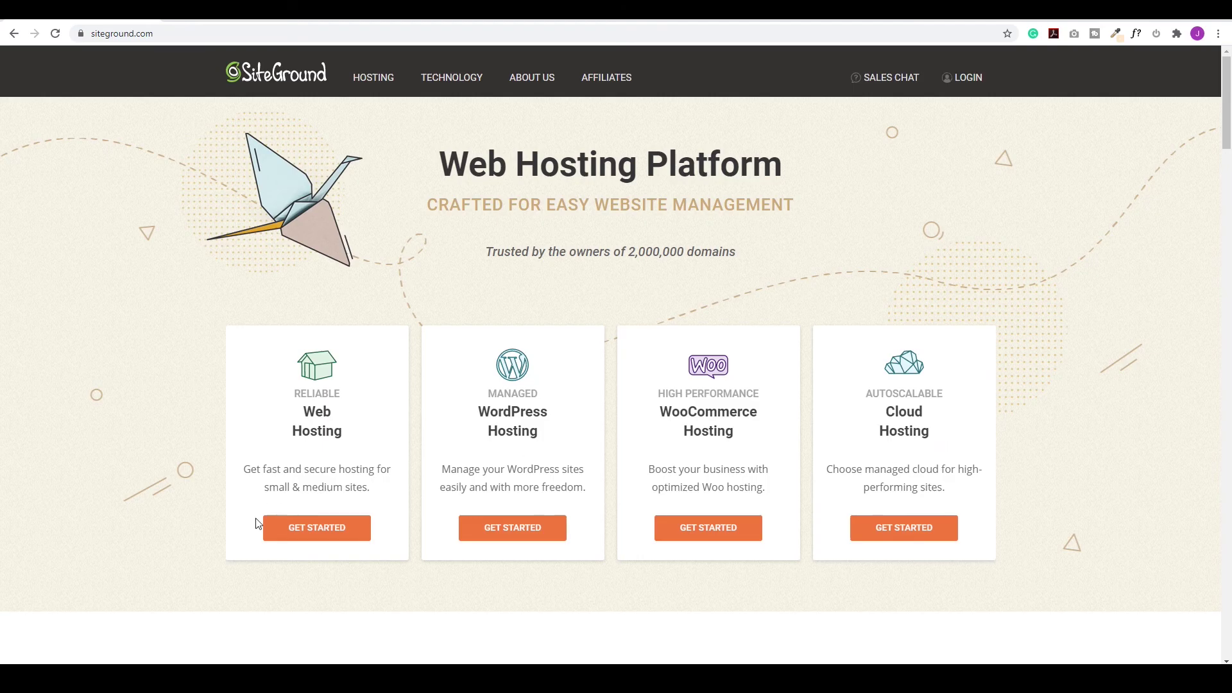
# - Look over SiteGround's Web Hosting plans and DreamHost's Shared Website Hosting plans
pyautogui.click(299, 523)
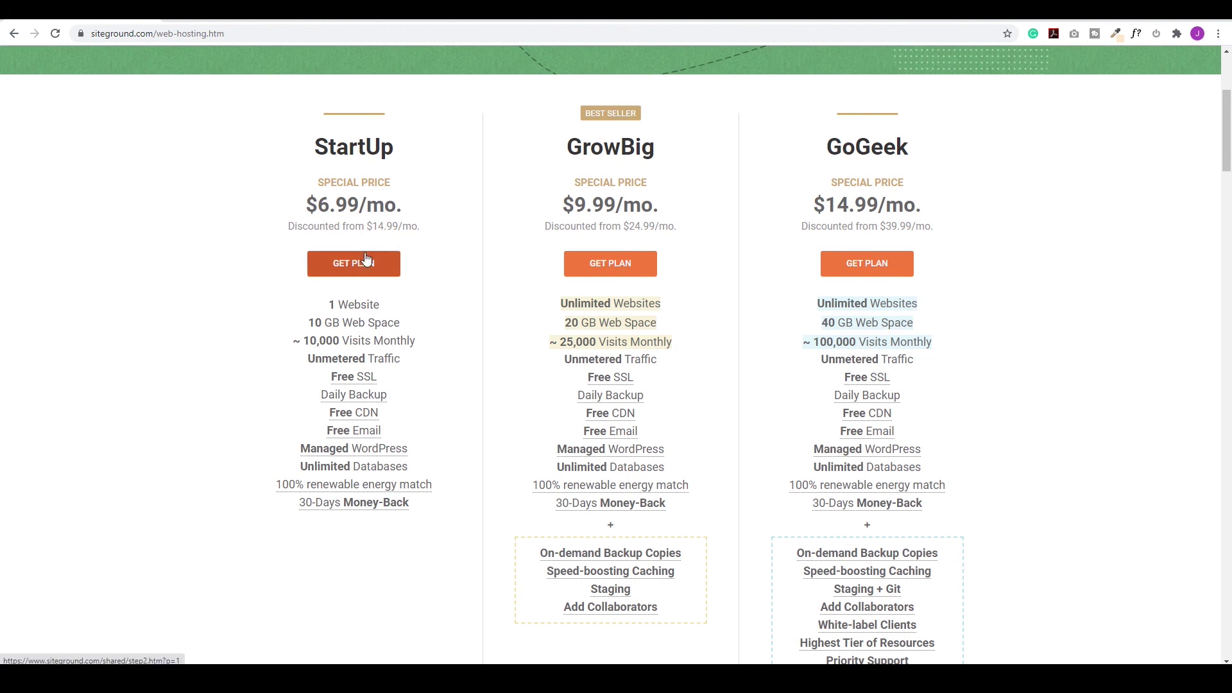
pyautogui.click(240, 19)
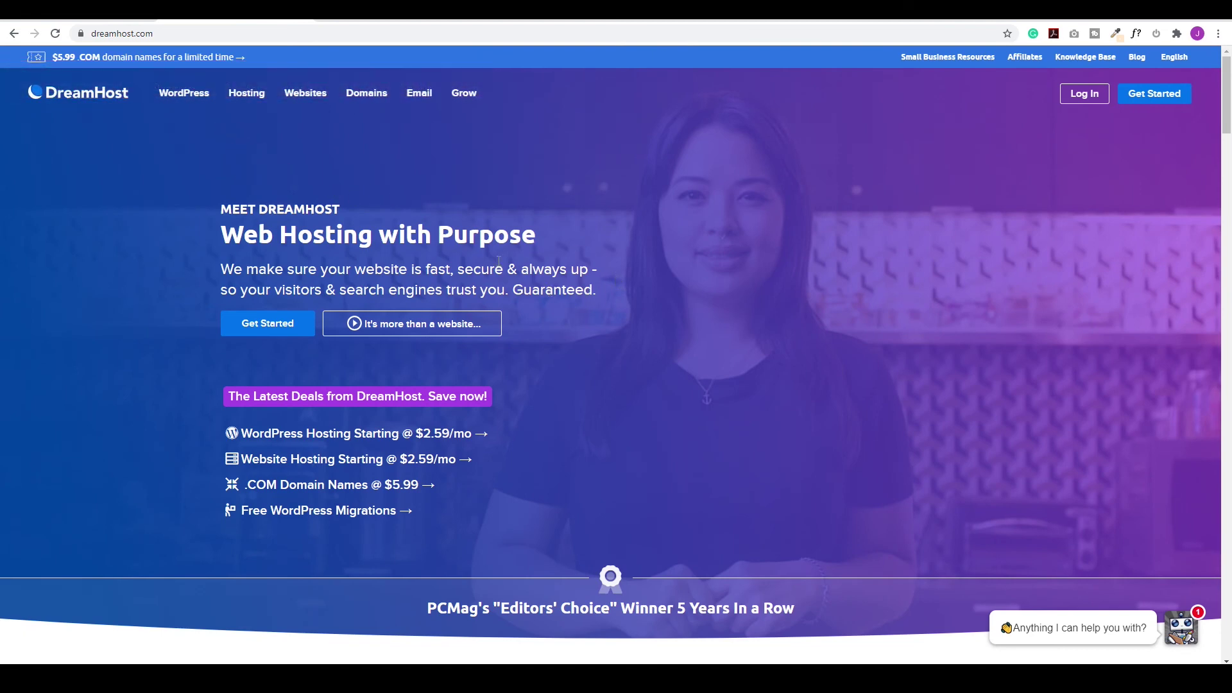
pyautogui.moveTo(242, 94)
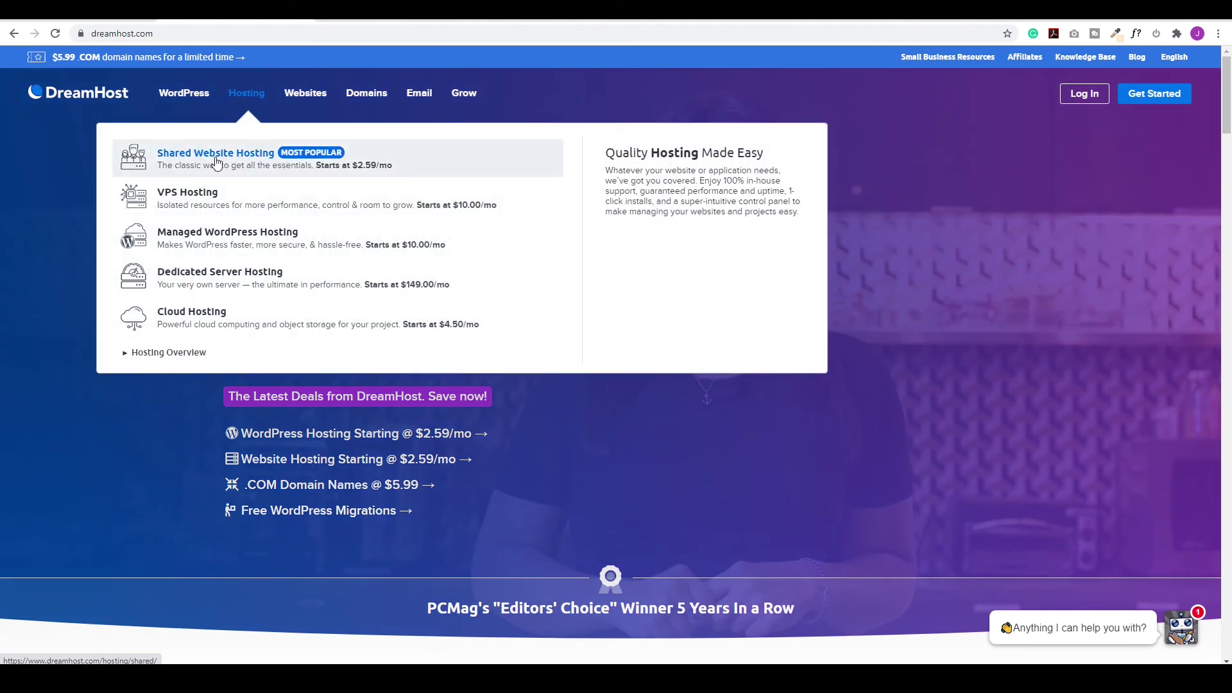
pyautogui.click(217, 163)
pyautogui.scroll(-1, 562, 337)
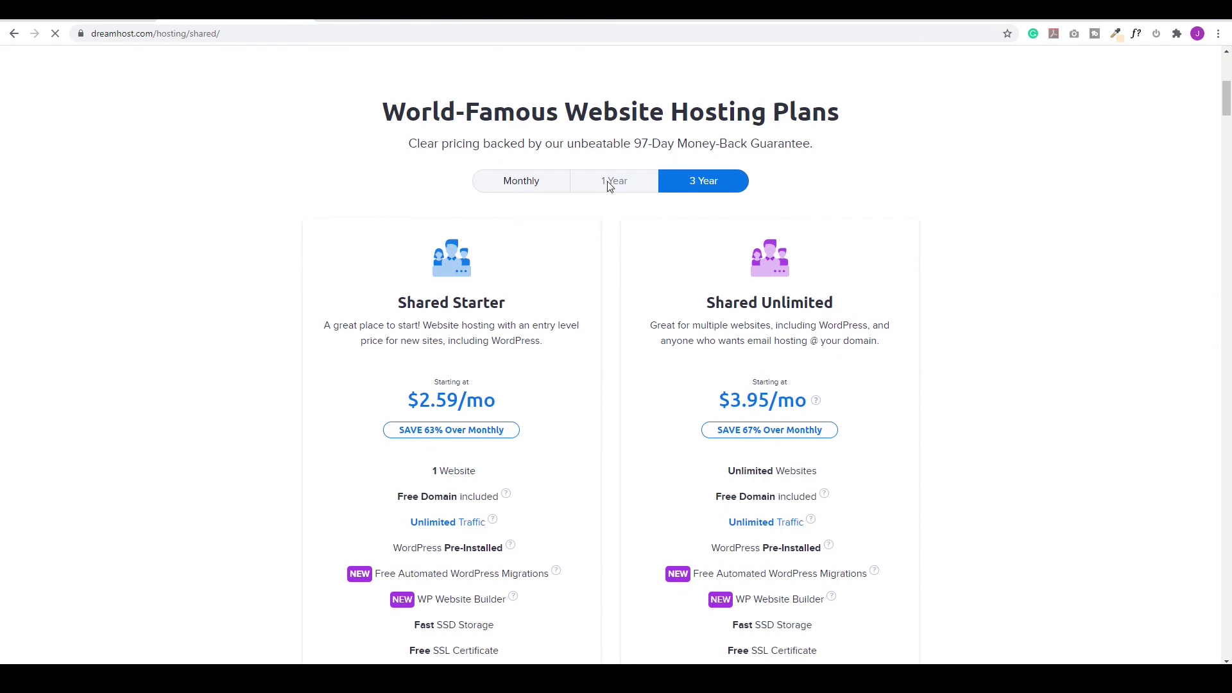
pyautogui.scroll(-2, 632, 282)
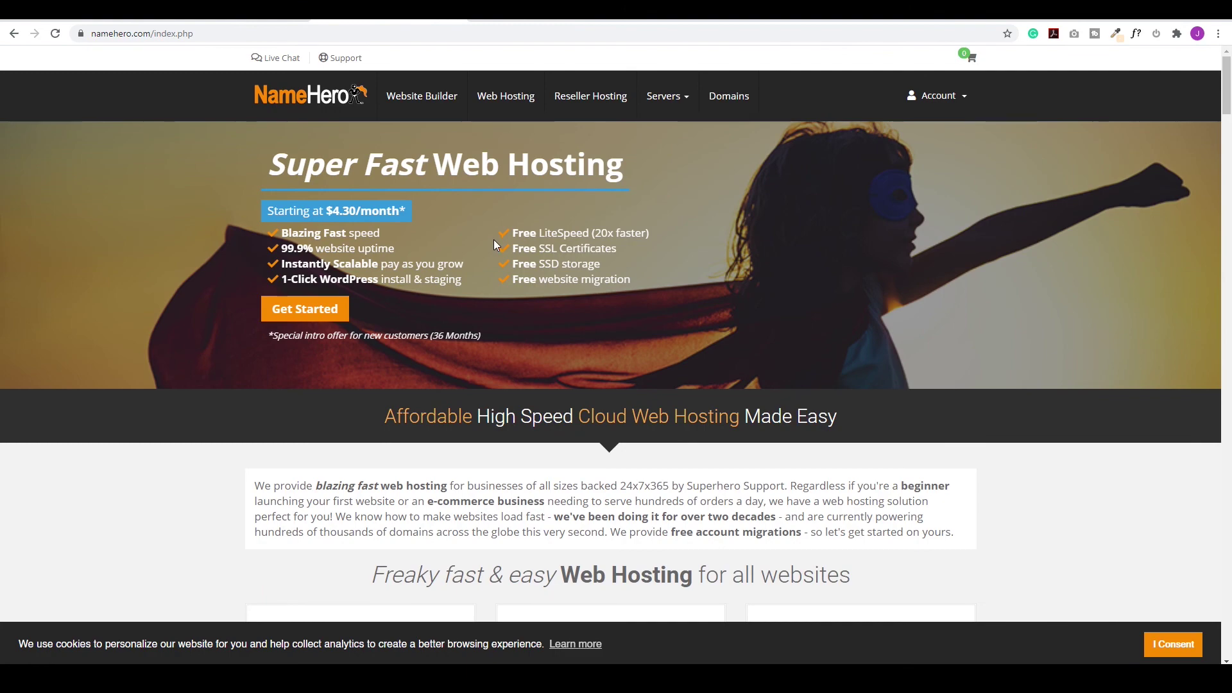
# - Compare NameHero's Web Hosting plans, from Starter Cloud to Business Cloud, and their order terms
pyautogui.scroll(-9, 586, 355)
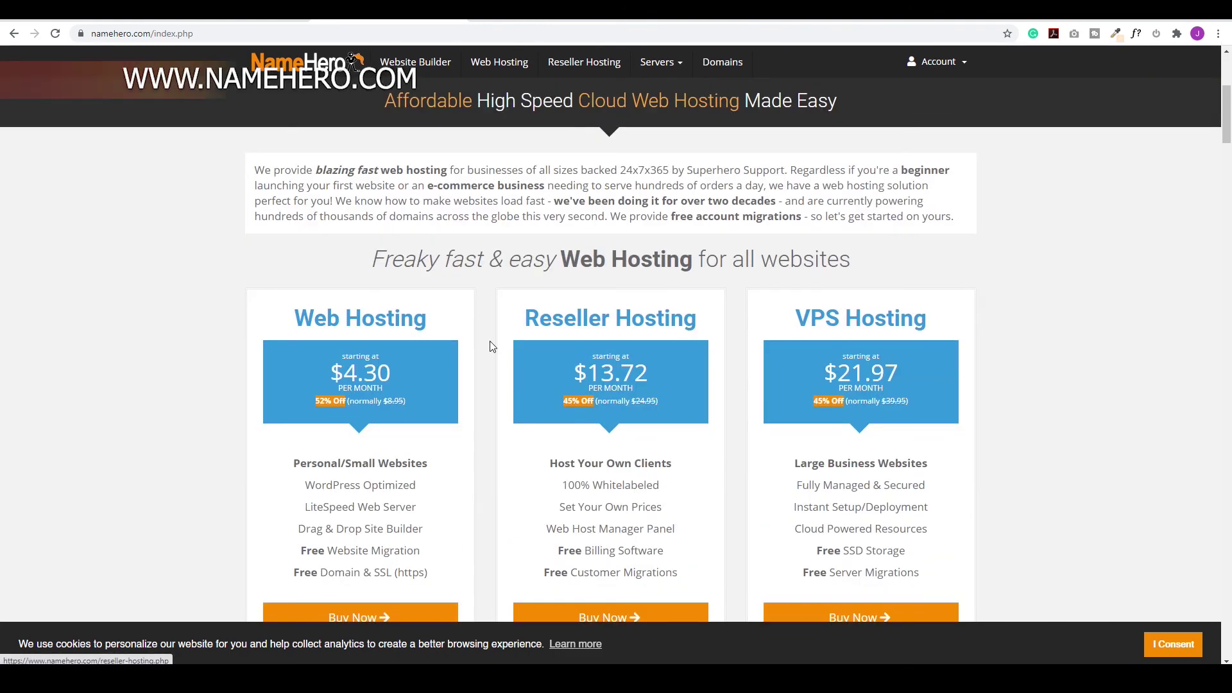
pyautogui.scroll(3, 687, 322)
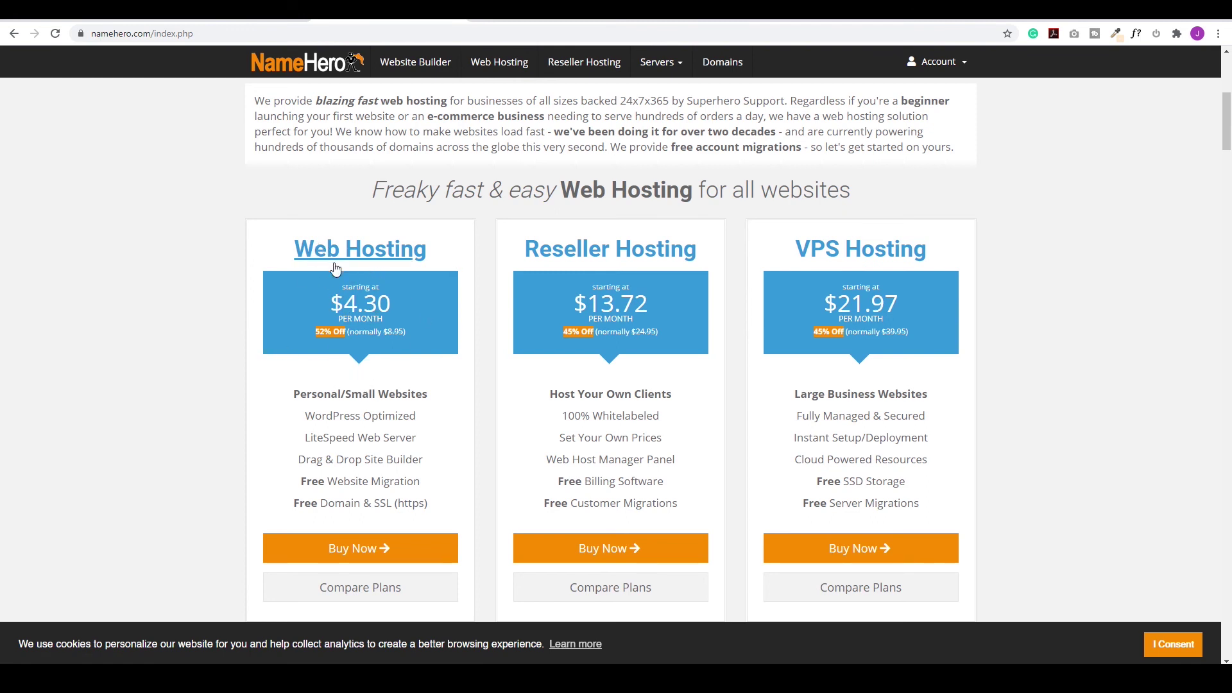
pyautogui.click(357, 550)
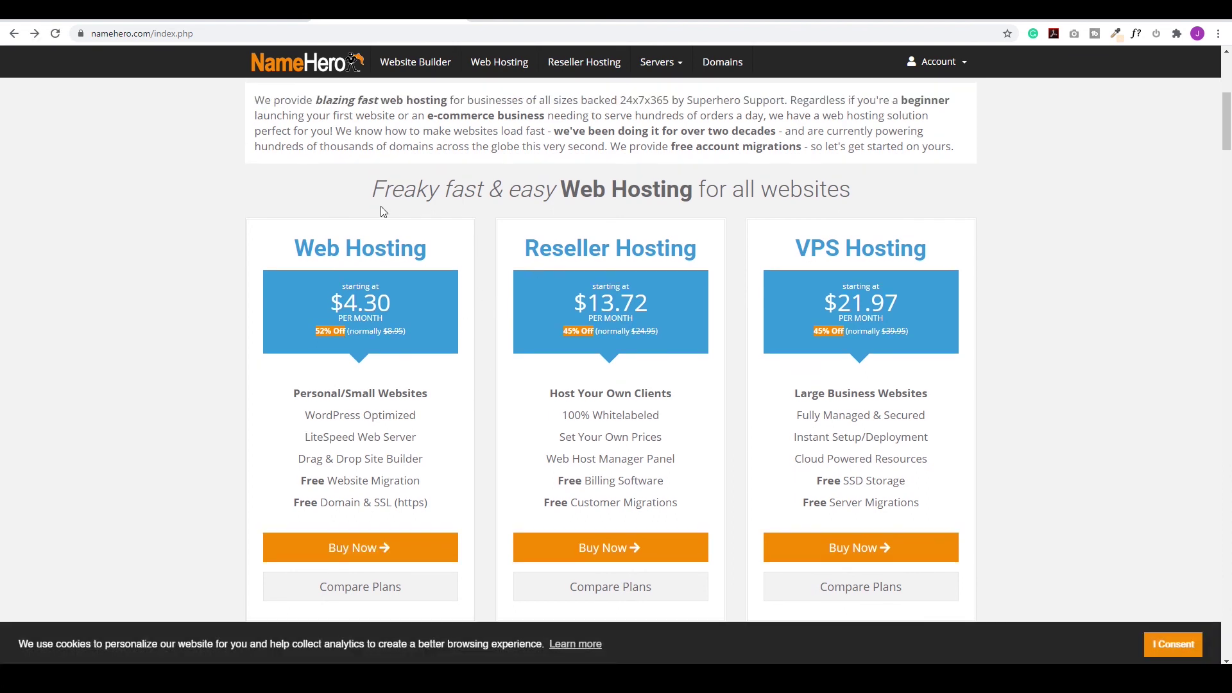
pyautogui.click(365, 596)
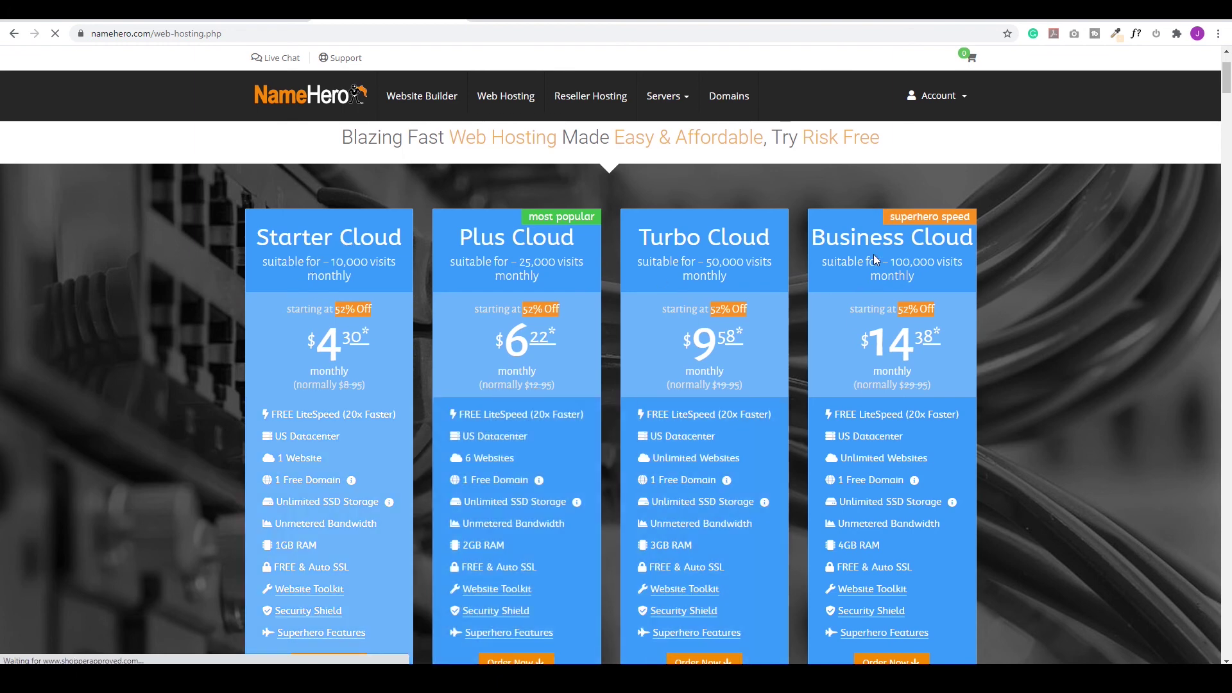
pyautogui.scroll(-1, 958, 272)
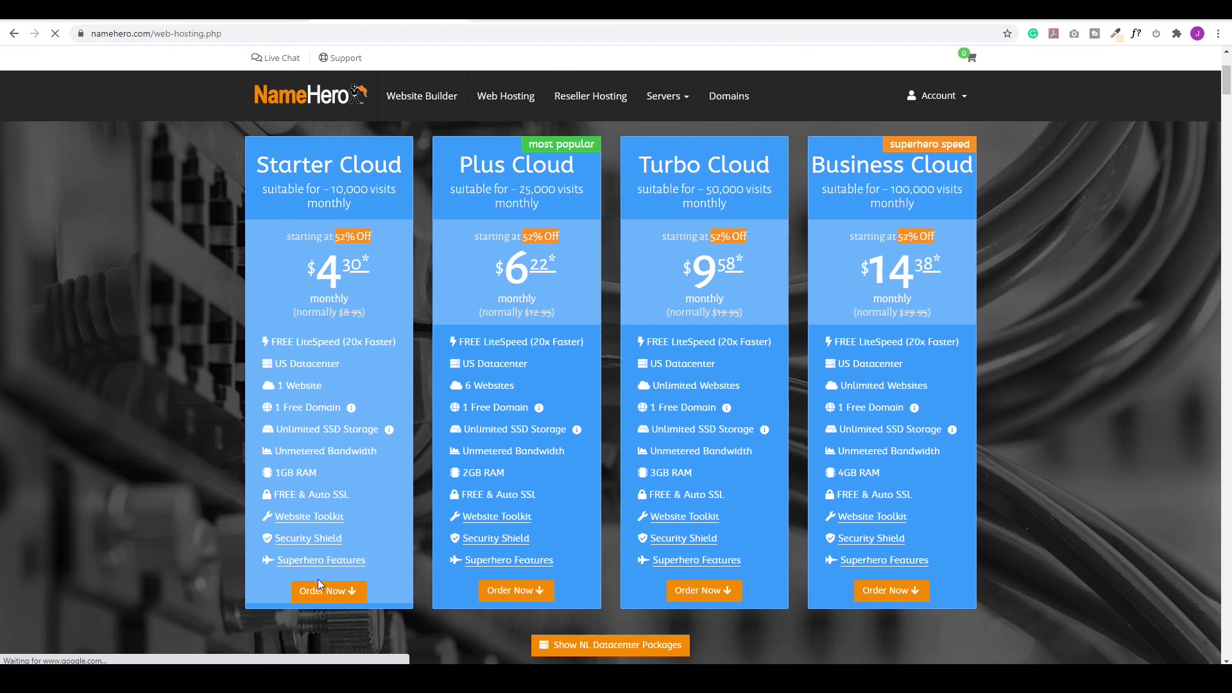
pyautogui.moveTo(506, 587)
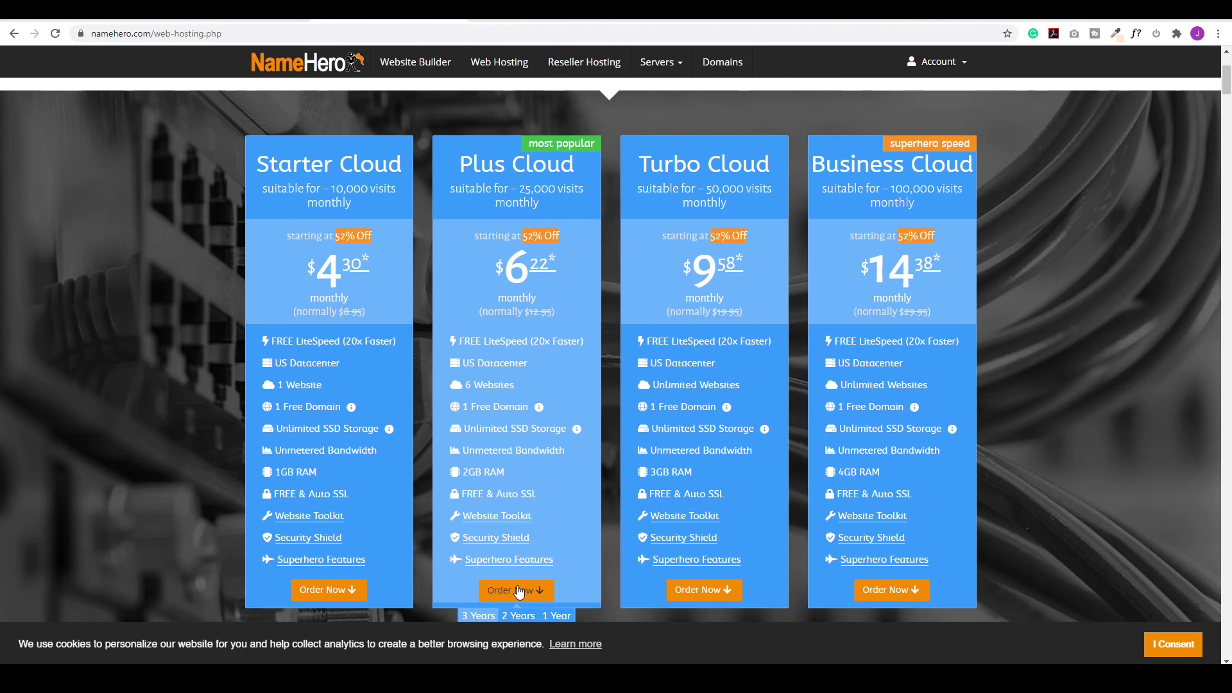
# - Switch to Bluehost's shared hosting page and select the Basic plan
pyautogui.click(535, 20)
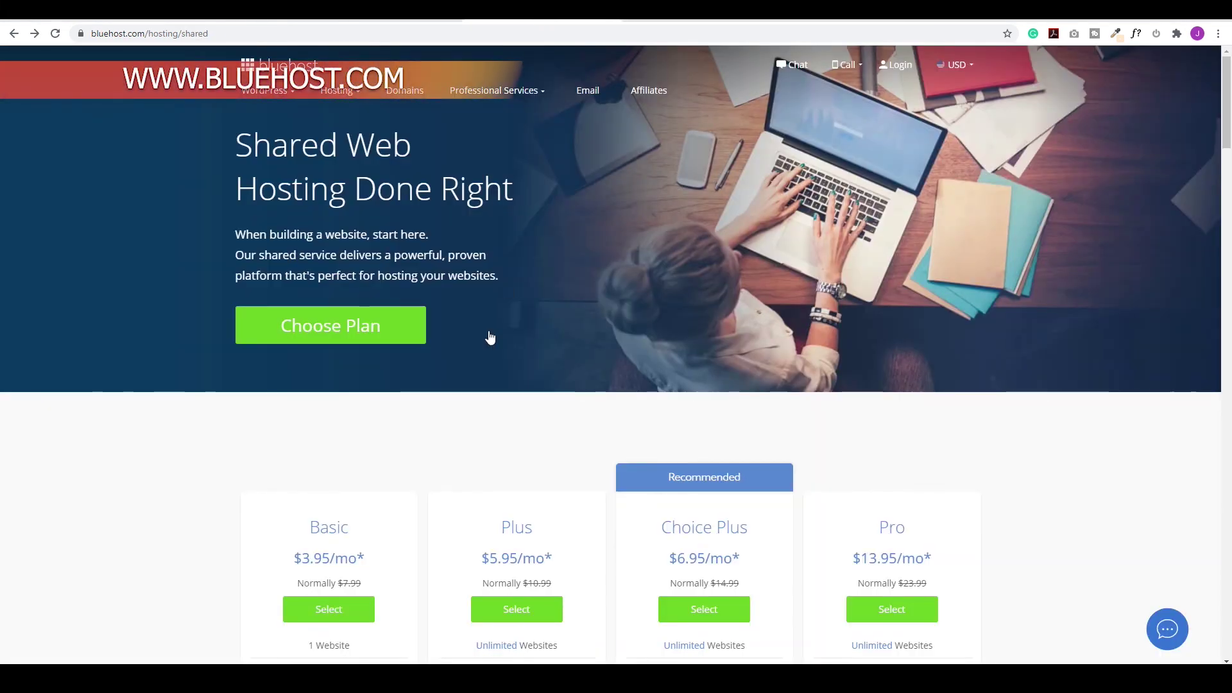
pyautogui.scroll(-1, 482, 377)
pyautogui.scroll(-2, 482, 376)
pyautogui.scroll(-2, 482, 376)
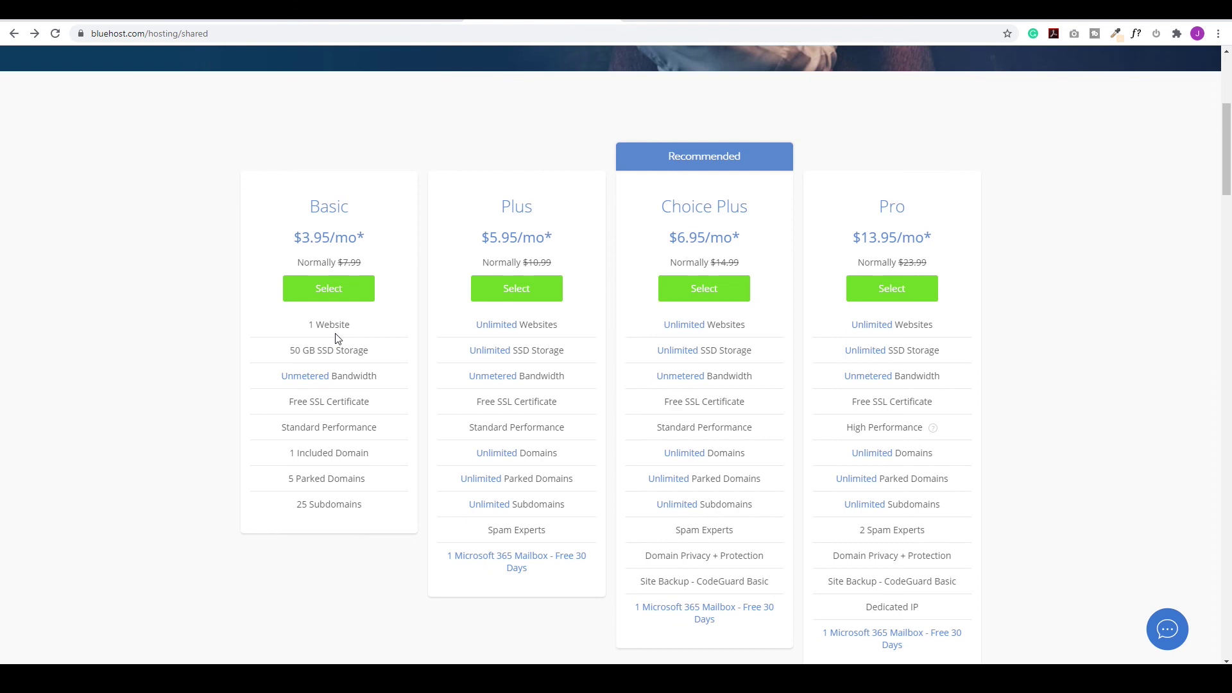
pyautogui.click(365, 300)
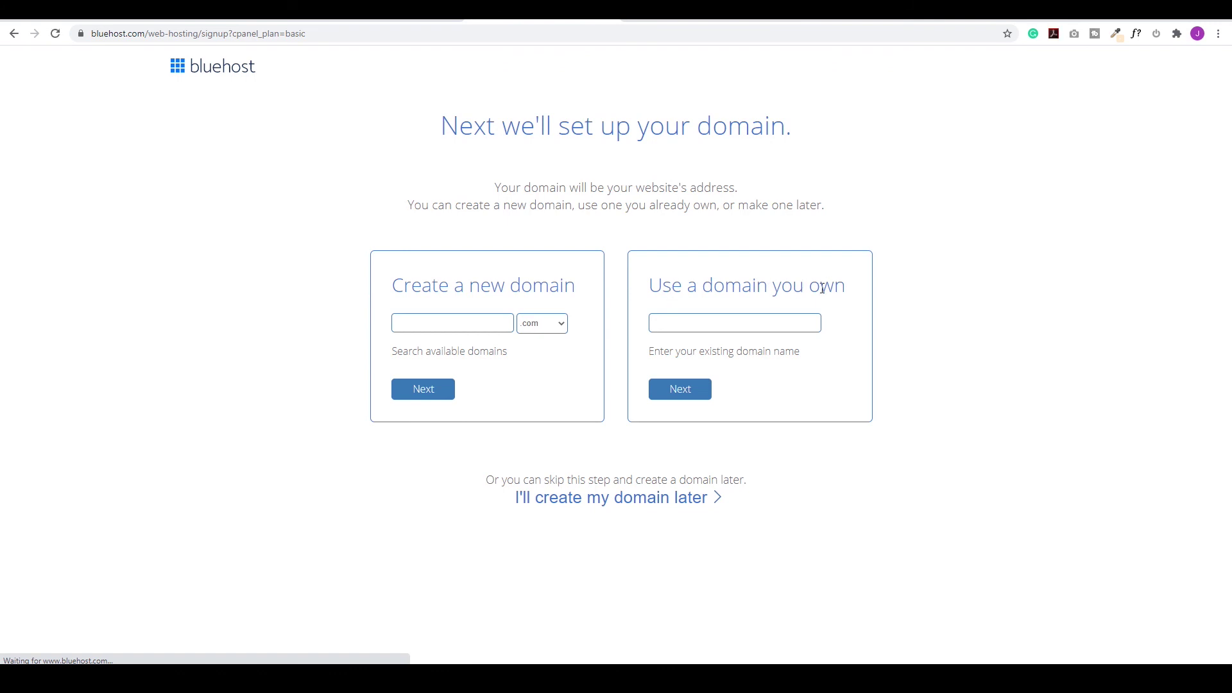
# - Set up the hosting with the already owned domain fashiondealstt.com and continue to account creation
pyautogui.click(710, 324)
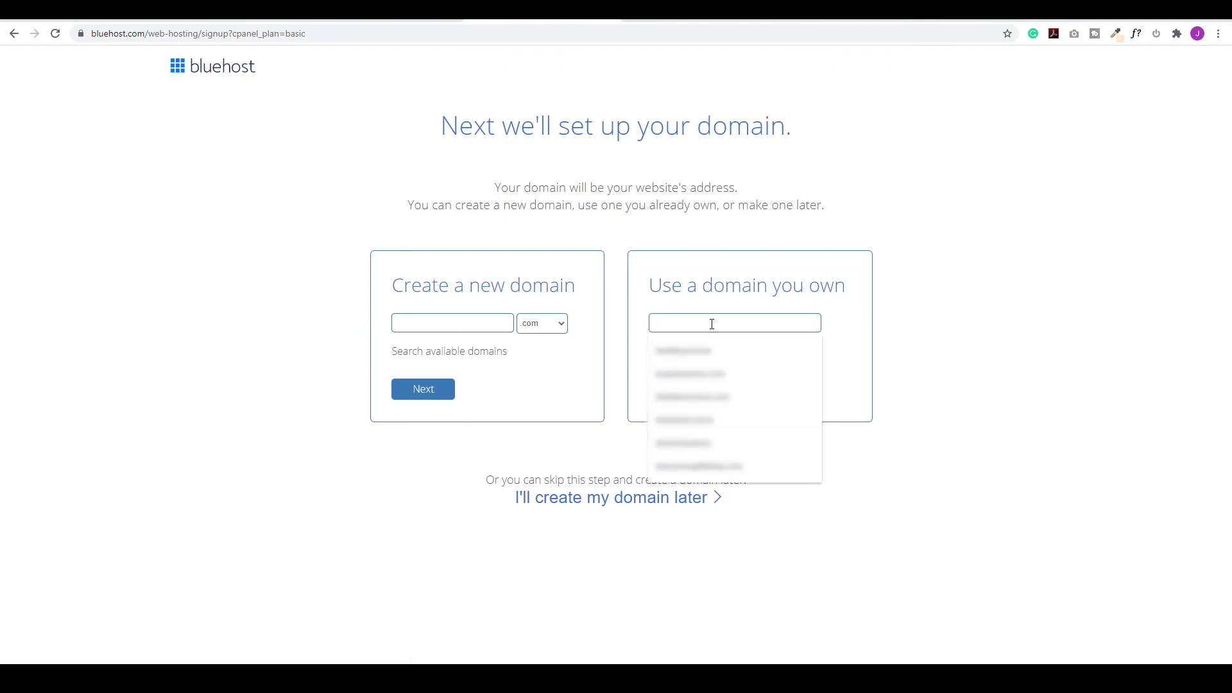
pyautogui.write('fashiondealstt.com')
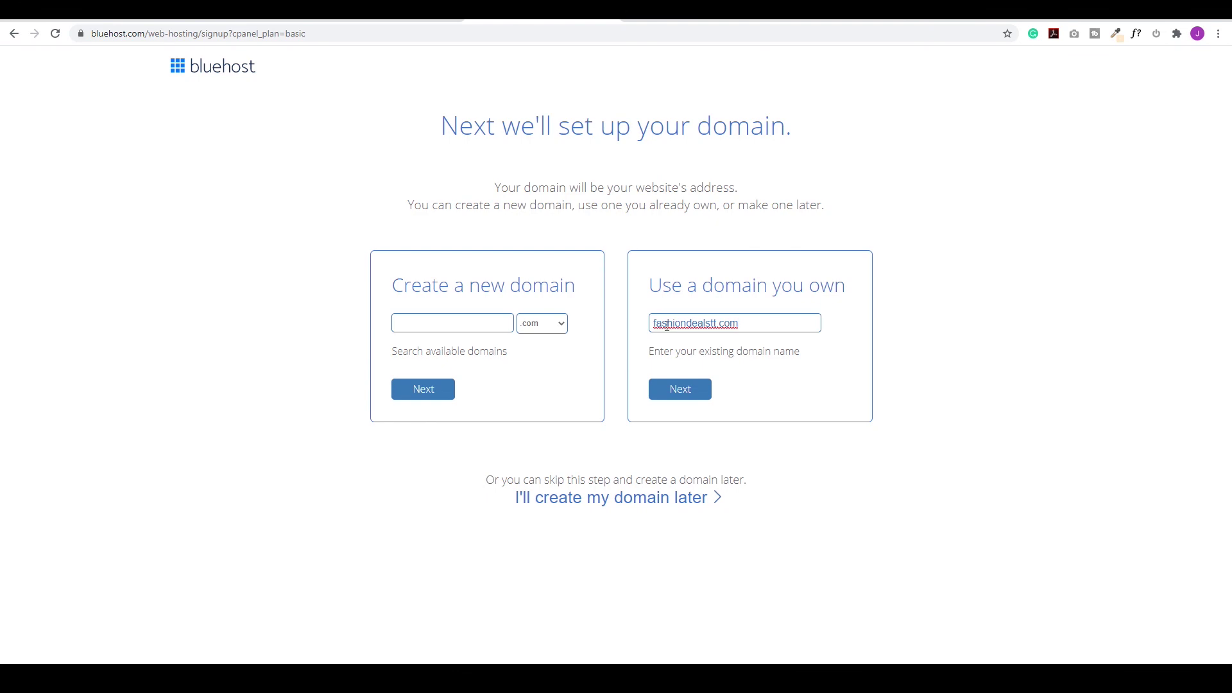
pyautogui.click(698, 390)
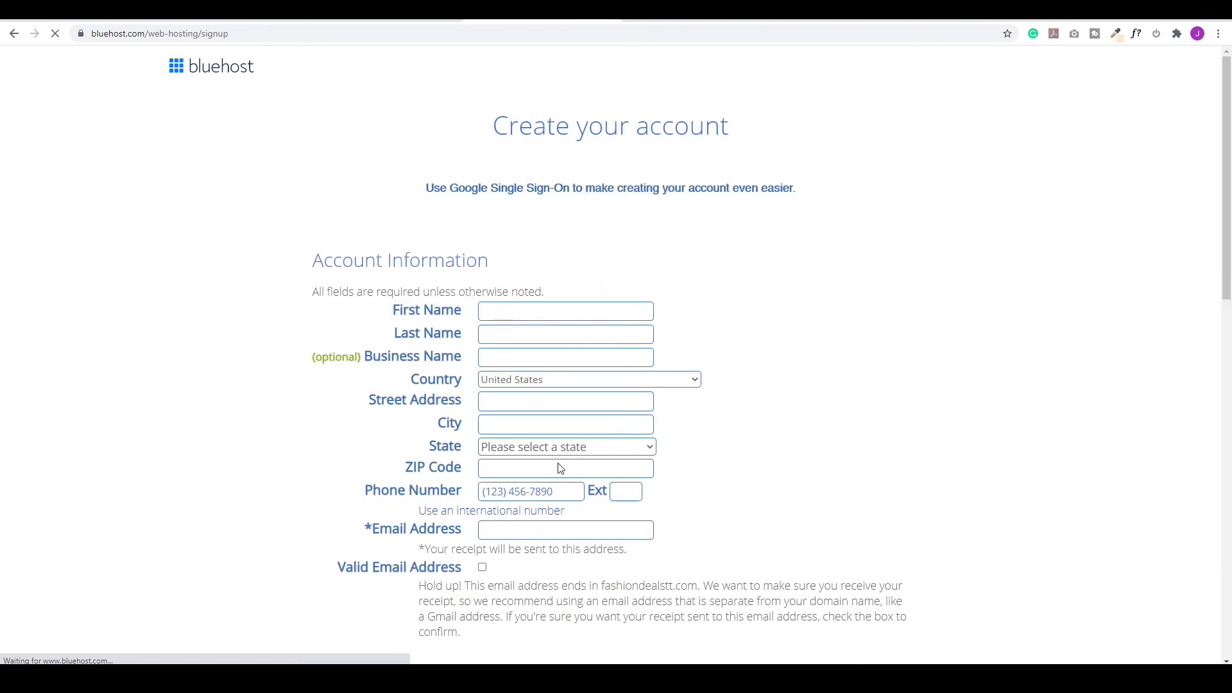
# - Choose the Basic 36 Month Price - $3.95/mo. account plan in the package information
pyautogui.scroll(-6, 559, 462)
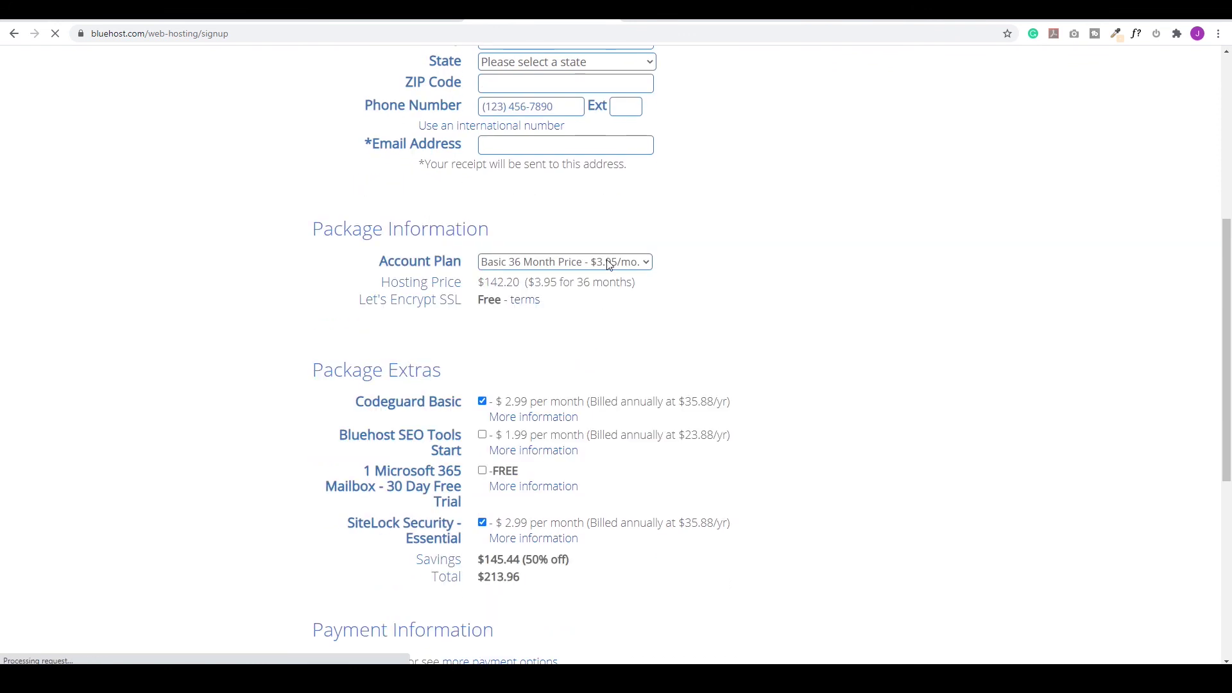
pyautogui.click(609, 262)
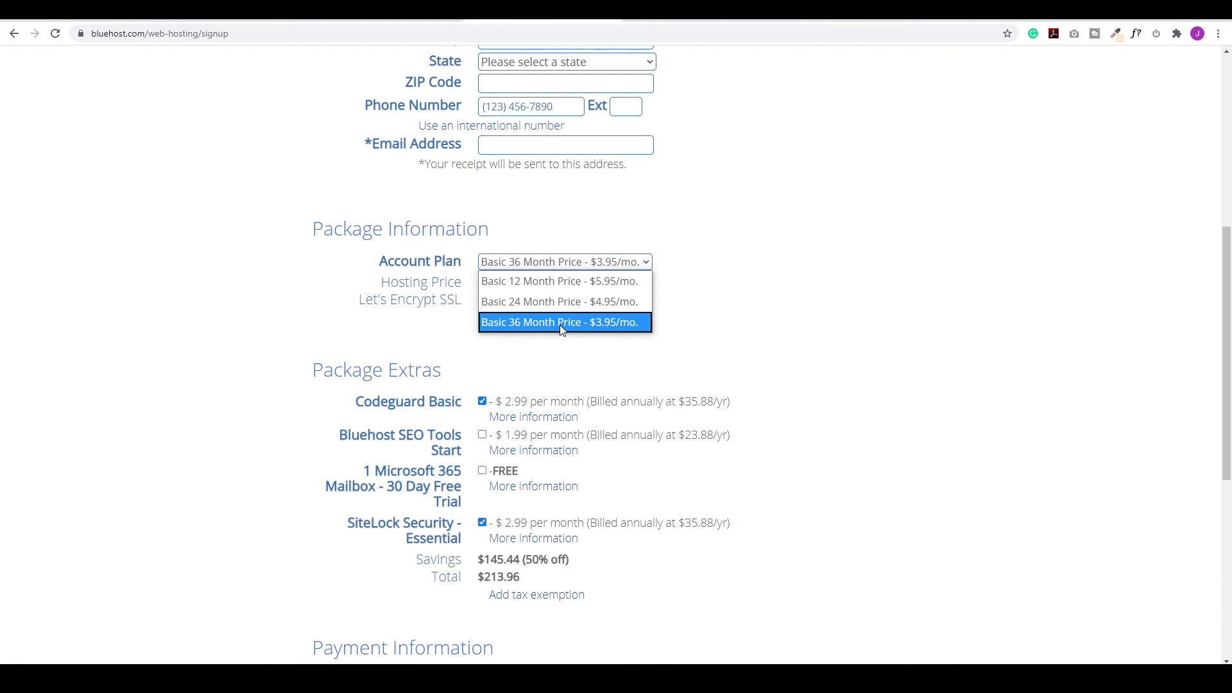
pyautogui.click(559, 325)
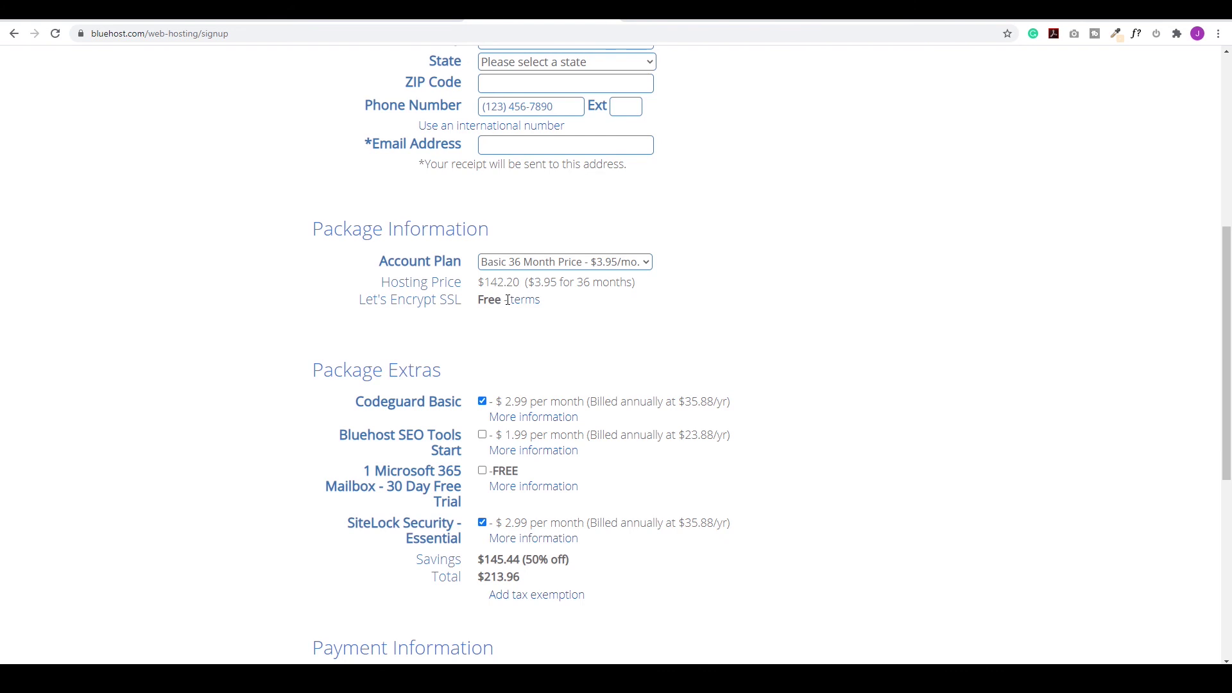
# - Remove the Codeguard Basic and SiteLock Security - Essential extras from the package and review the payment section
pyautogui.scroll(-1, 513, 369)
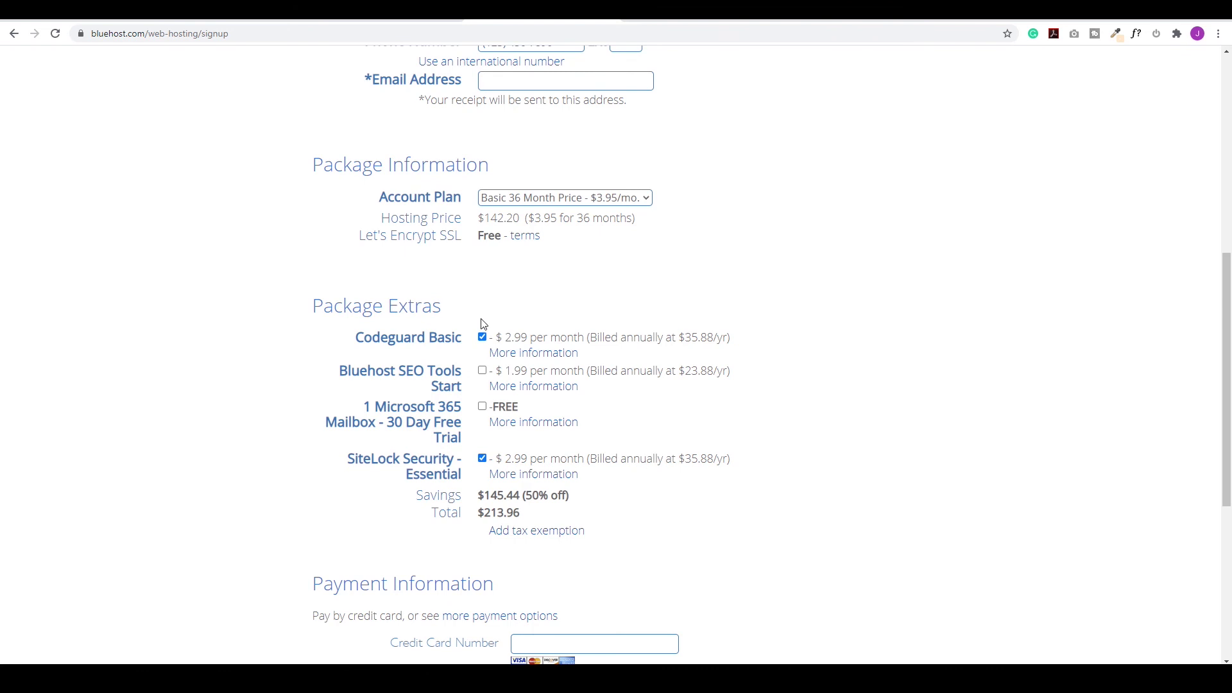
pyautogui.click(482, 340)
pyautogui.click(482, 461)
pyautogui.scroll(-5, 414, 411)
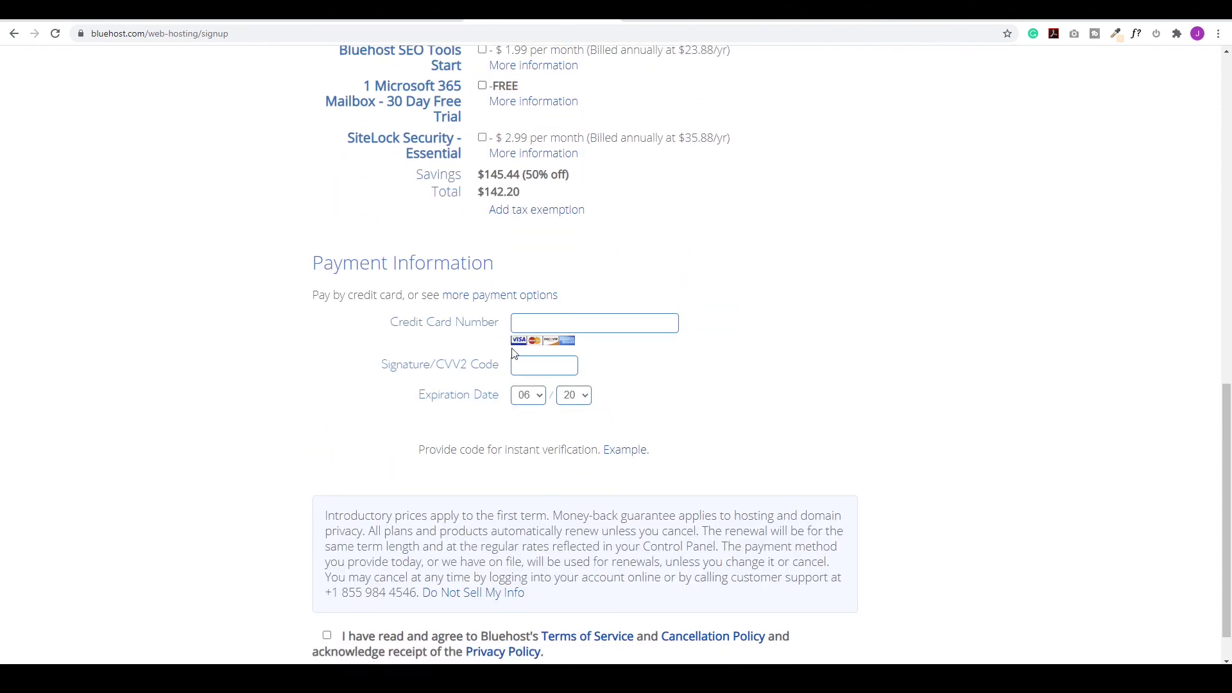
pyautogui.scroll(-1, 577, 391)
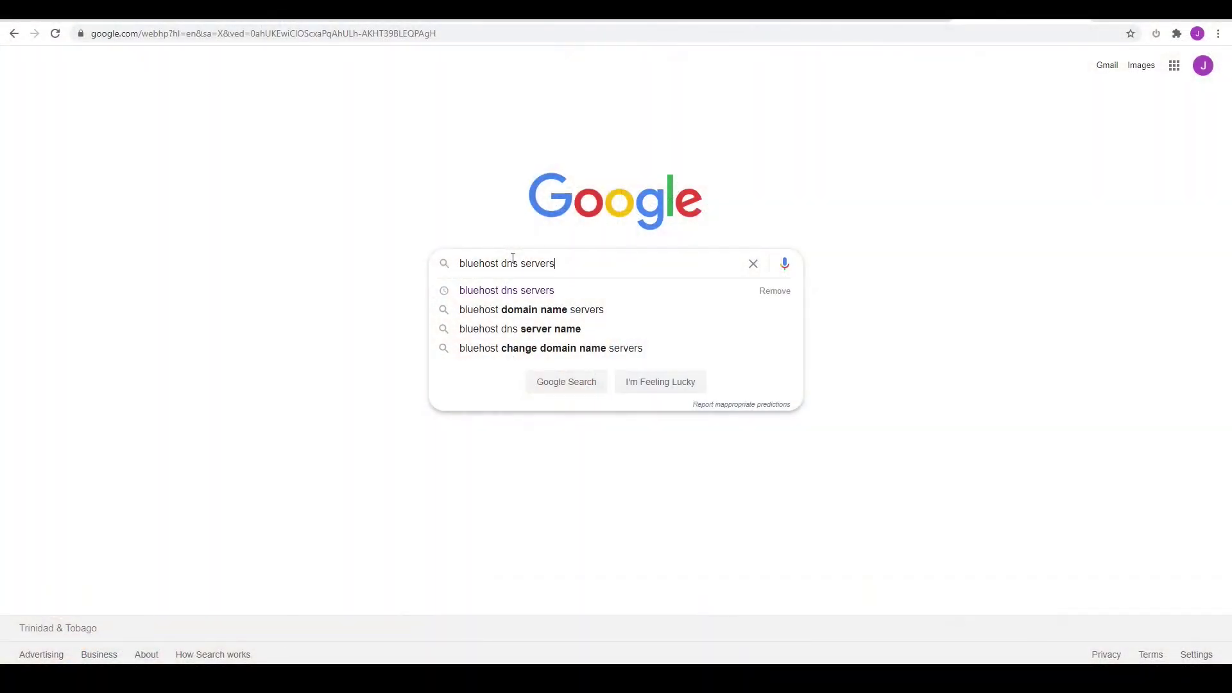
# - Search Google for "bluehost dns servers" to look up Bluehost's name servers
pyautogui.press('Return')
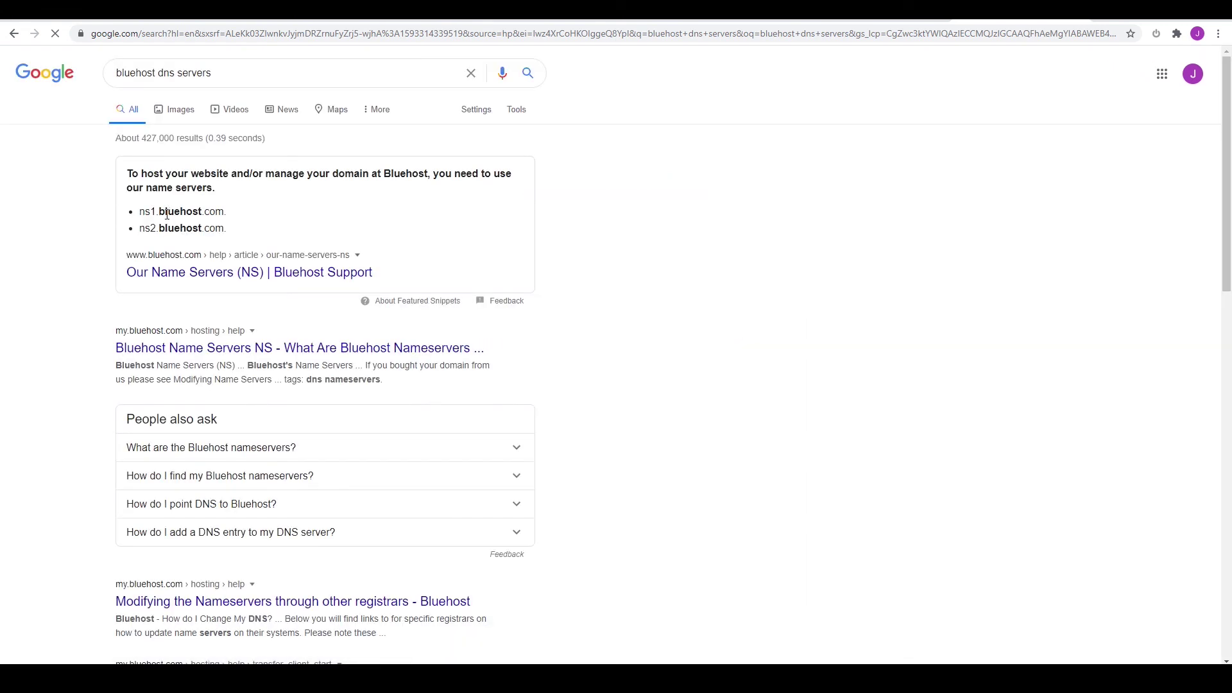
# - Switch to Namecheap and open the account dashboard
pyautogui.click(603, 21)
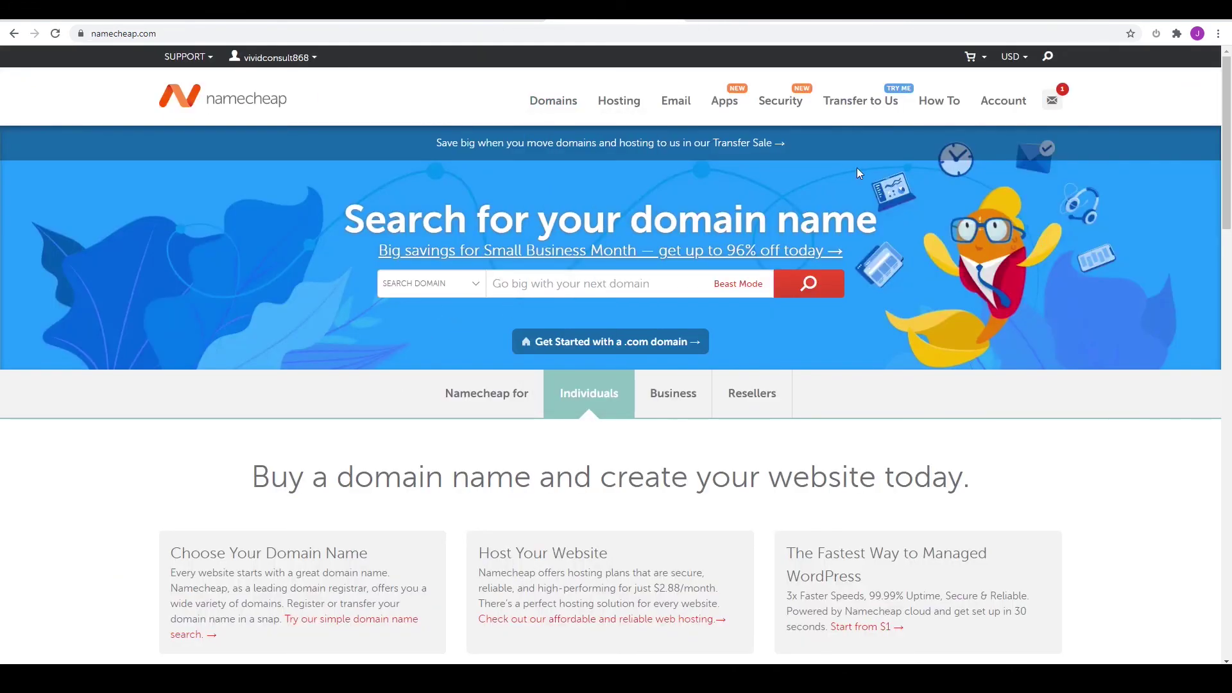
pyautogui.moveTo(1005, 104)
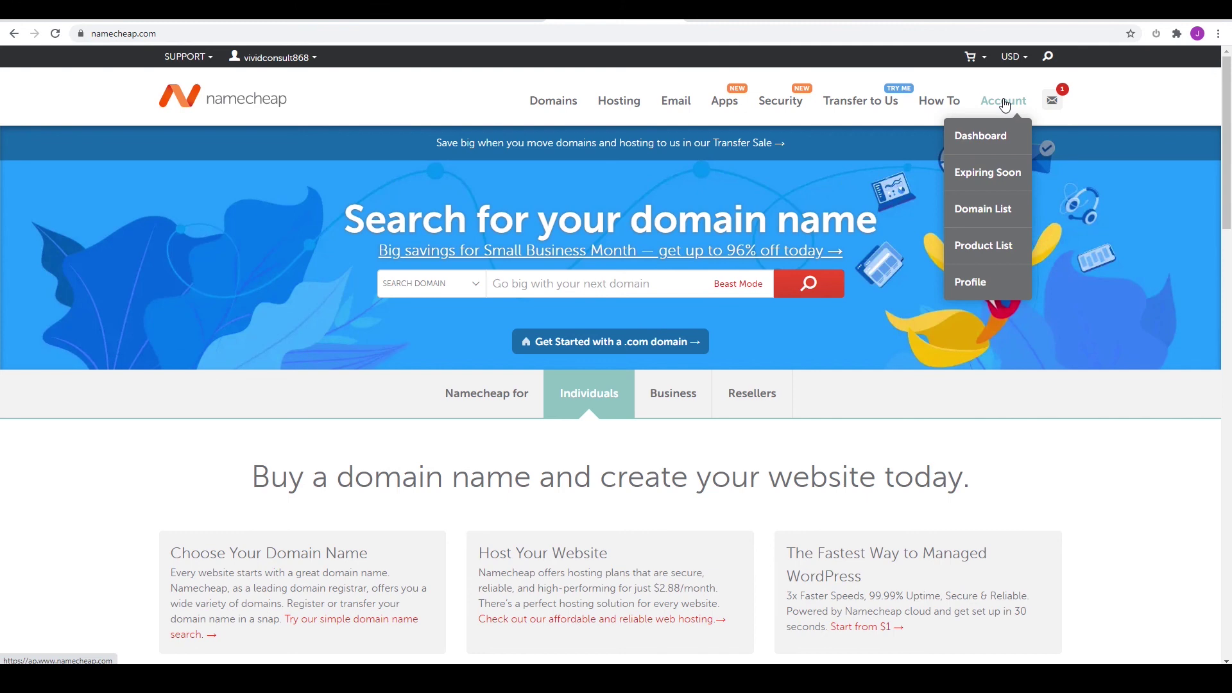
pyautogui.click(981, 137)
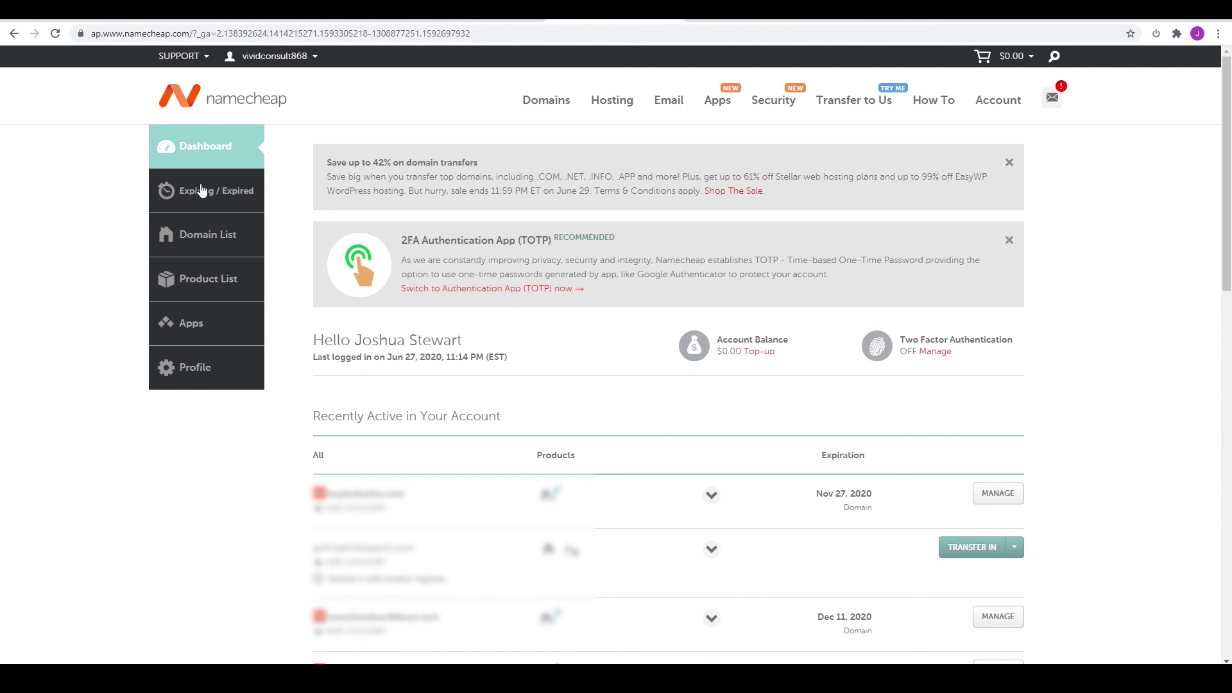
# - Open the management page for fashiondealstt.com and set its nameservers option to Custom DNS
pyautogui.click(204, 246)
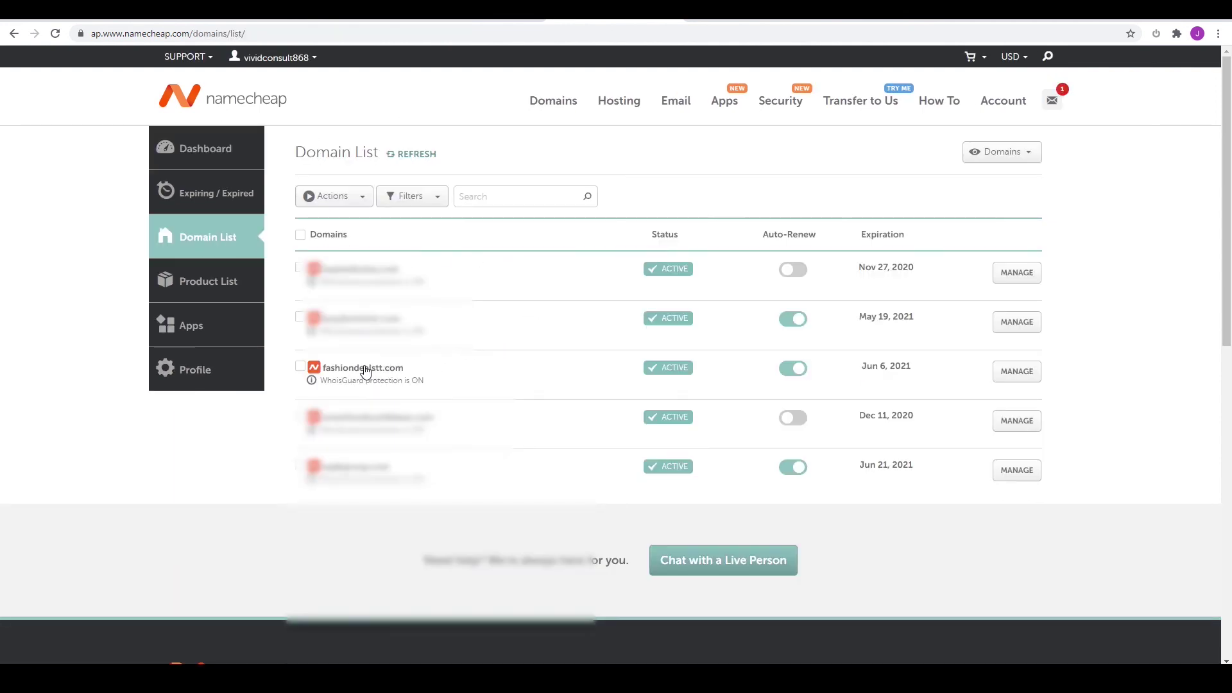
pyautogui.click(1018, 380)
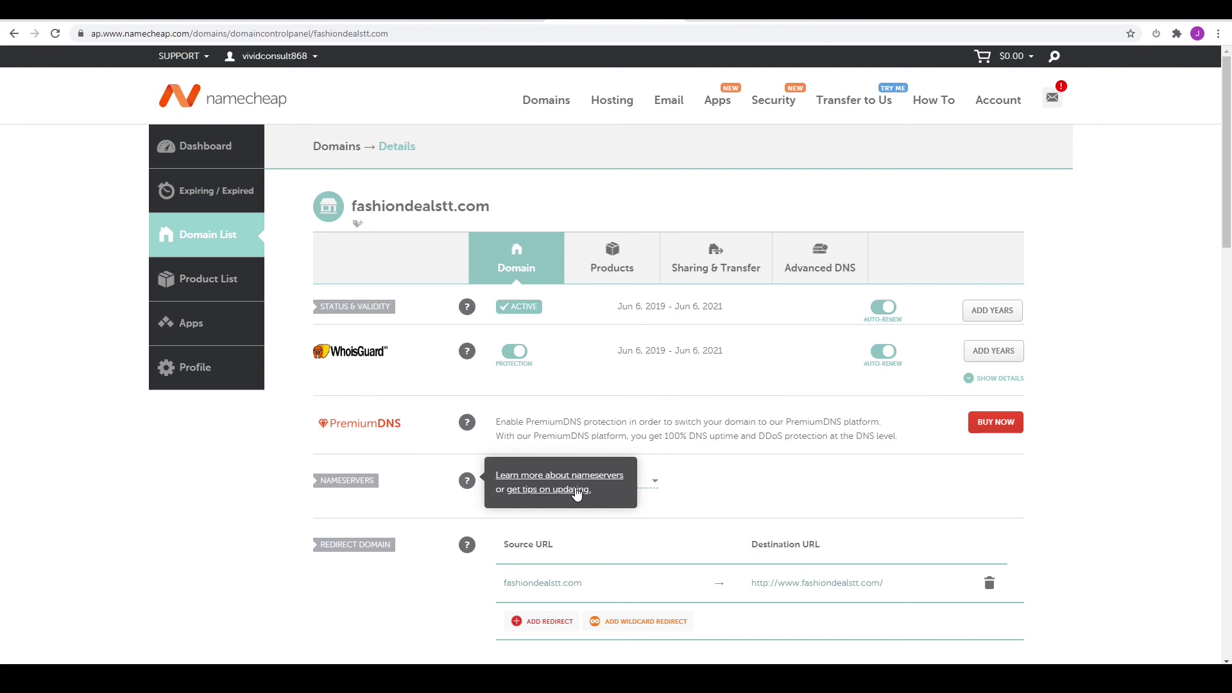
pyautogui.click(654, 486)
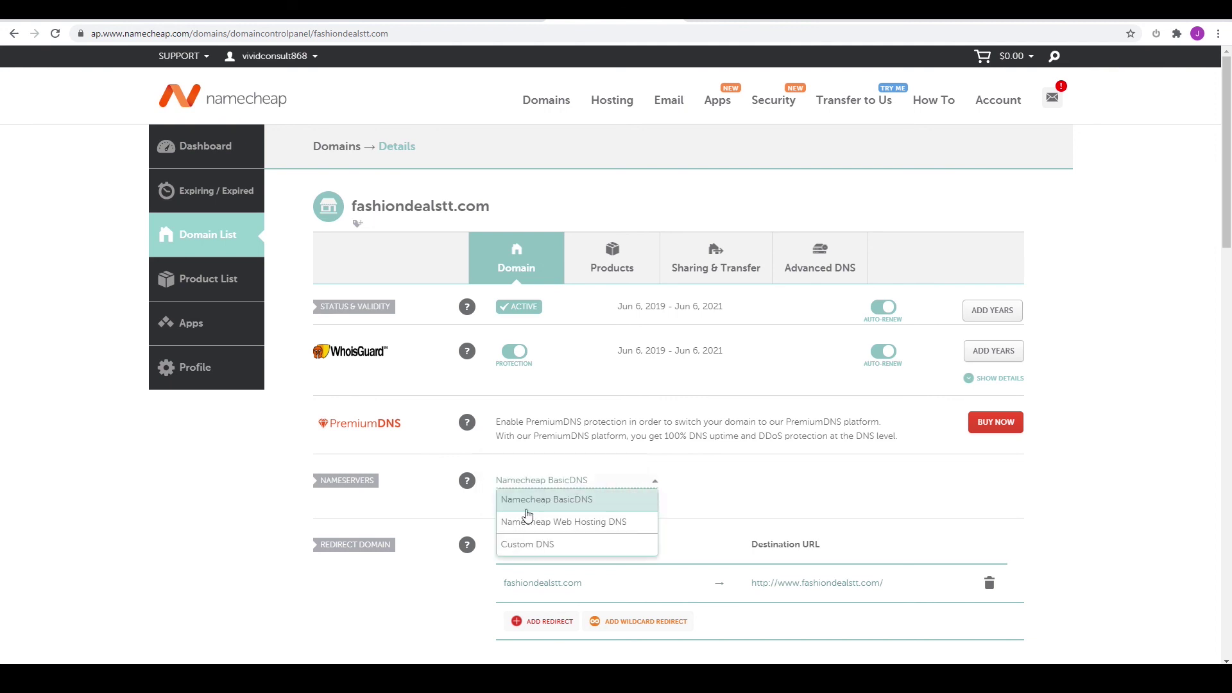
pyautogui.click(532, 550)
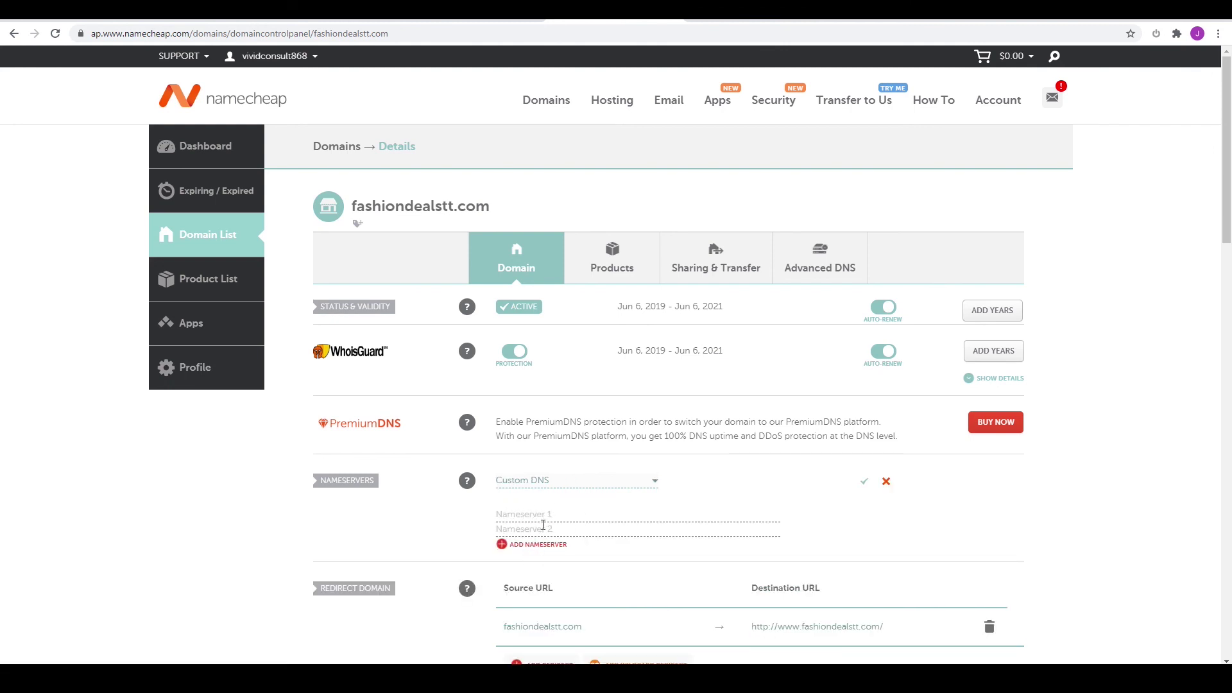
# - Copy ns1.bluehost.com from the Google results into the domain's Nameserver 1 field at Namecheap
pyautogui.click(1024, 24)
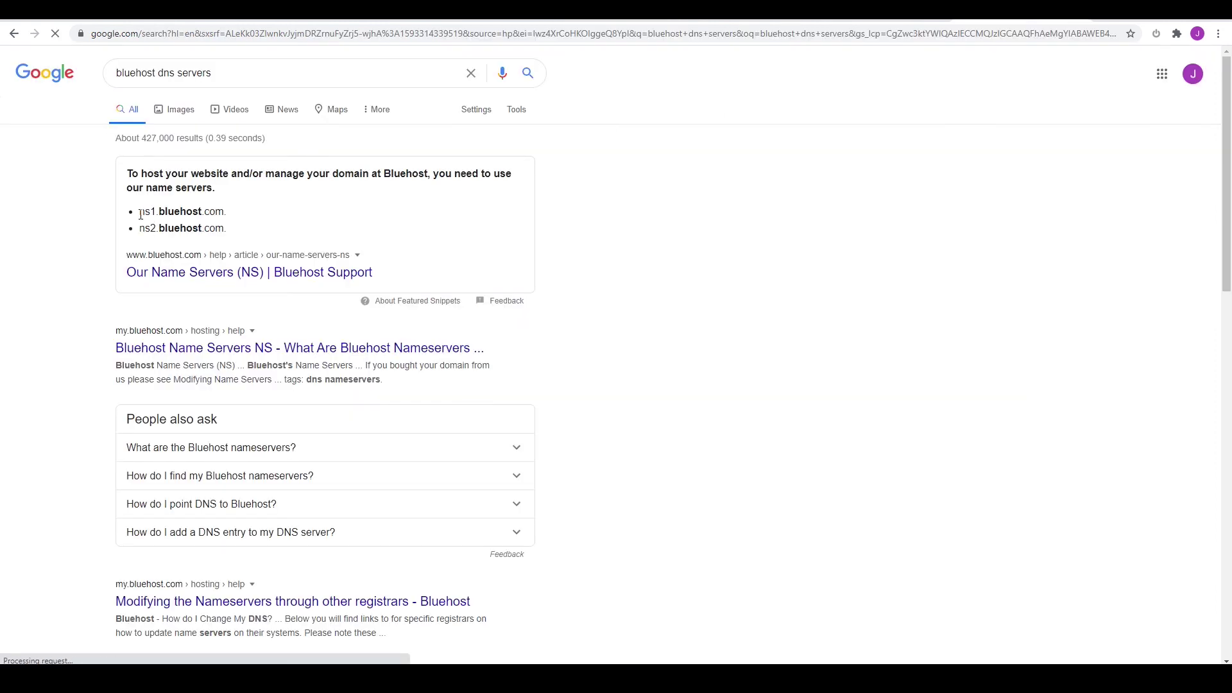
pyautogui.moveTo(141, 215); pyautogui.dragTo(228, 212)
pyautogui.hotkey('ctrl', 'c')
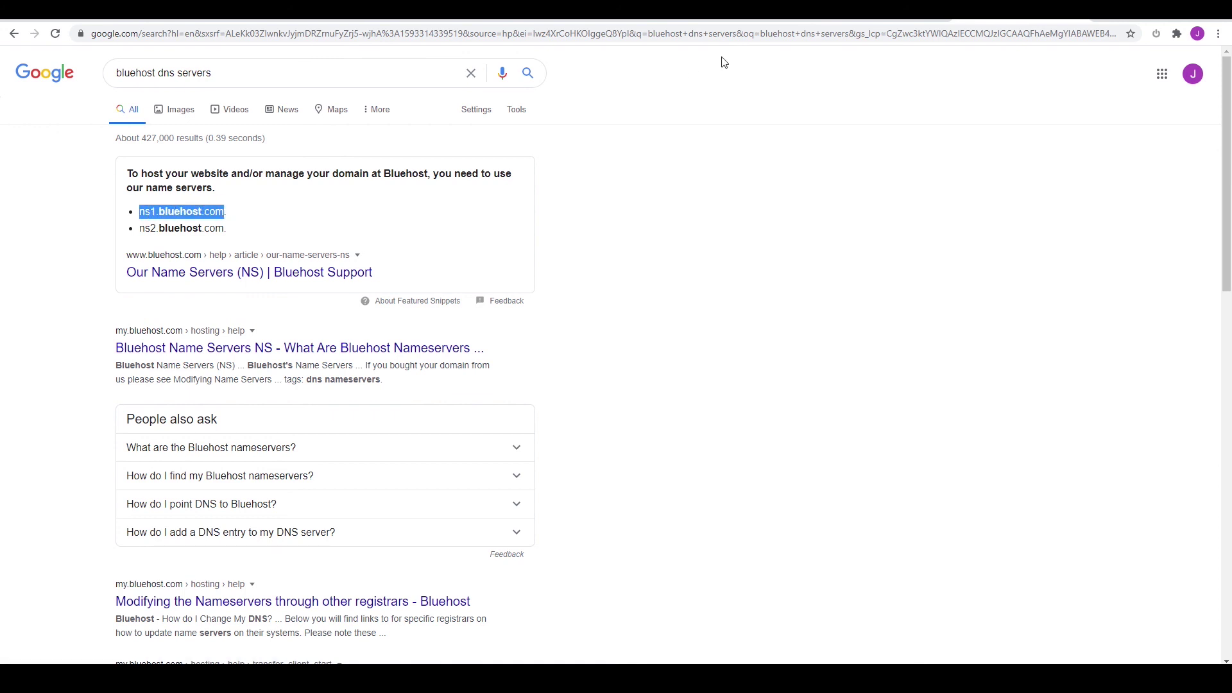
pyautogui.click(706, 16)
pyautogui.hotkey('ctrl', 'v')
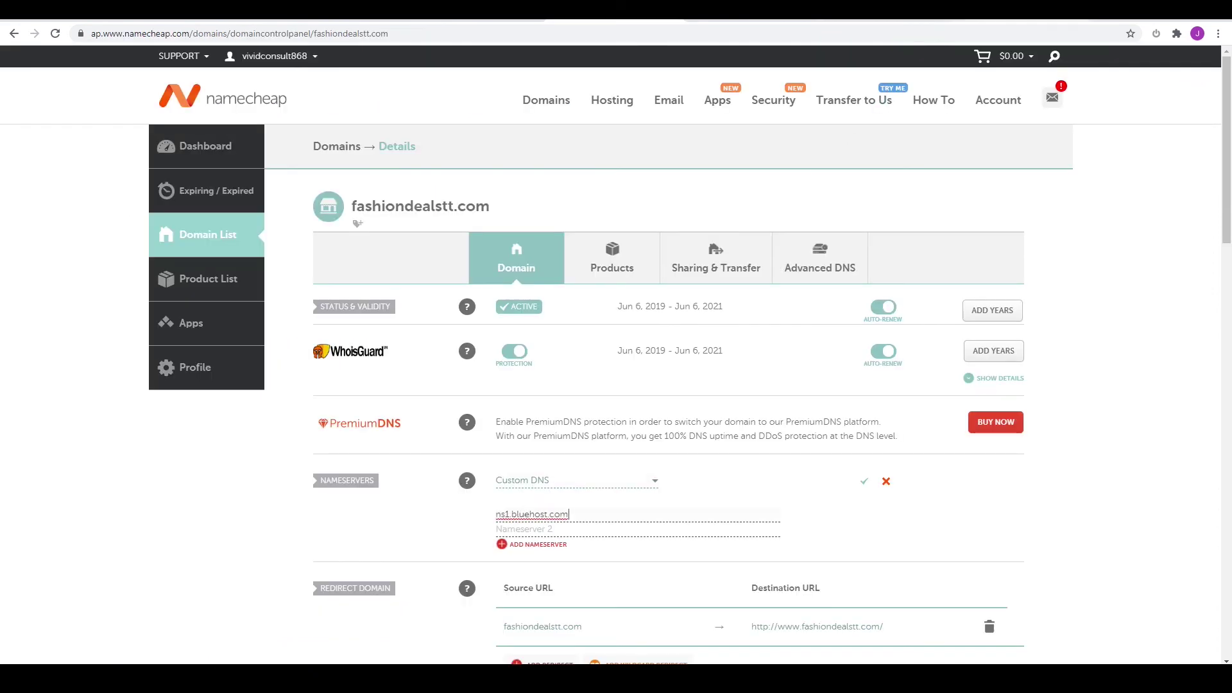
# - Copy ns2.bluehost.com from the Google results into the Nameserver 2 field and save the custom nameservers
pyautogui.hotkey('ctrl', 'Tab')
pyautogui.moveTo(226, 229); pyautogui.dragTo(141, 232)
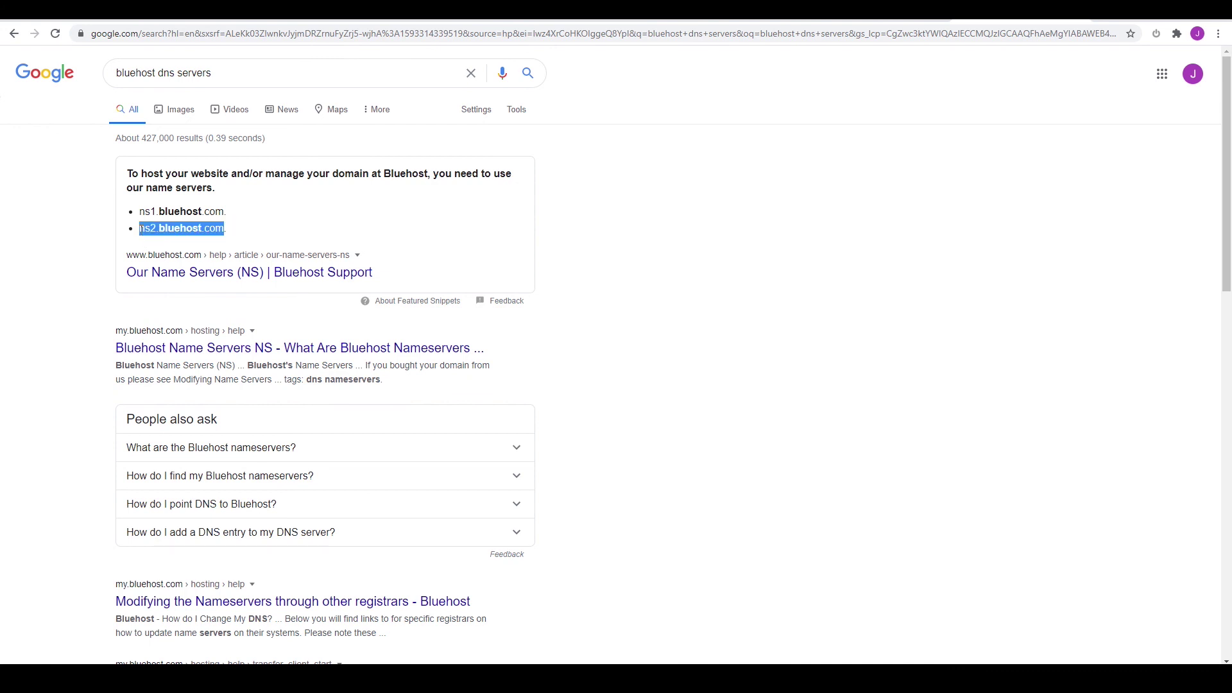
pyautogui.hotkey('ctrl', 'c')
pyautogui.hotkey('ctrl', 'Tab')
pyautogui.click(533, 529)
pyautogui.hotkey('ctrl', 'v')
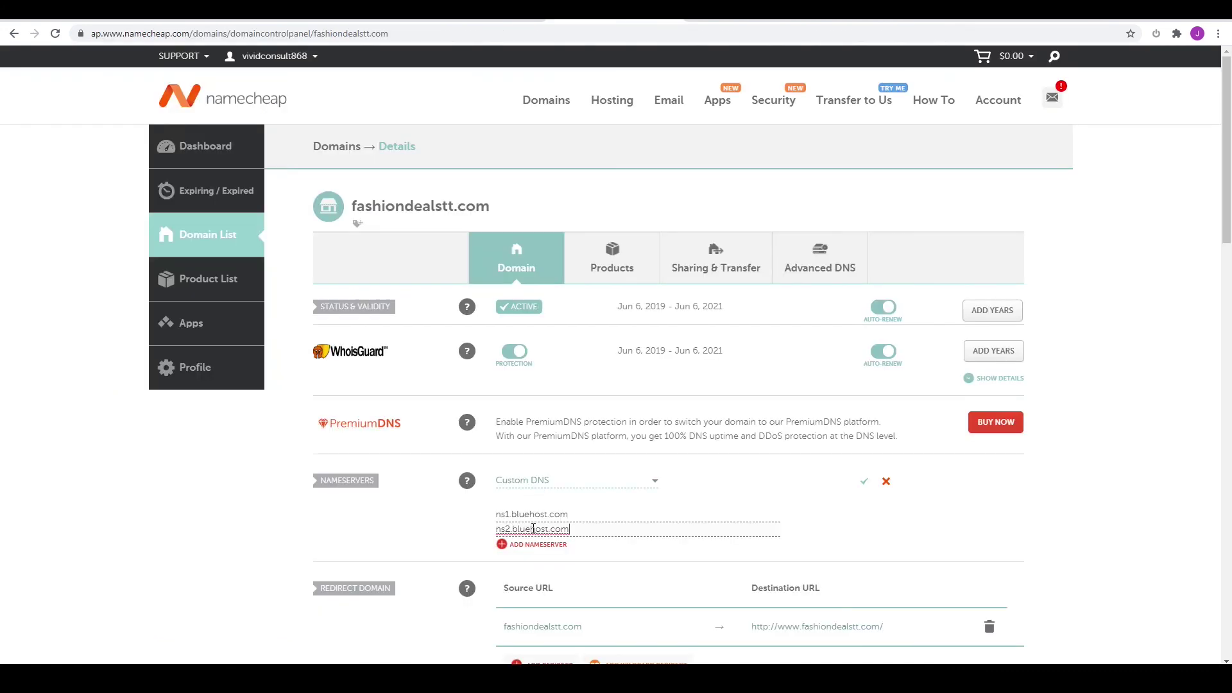
pyautogui.click(864, 484)
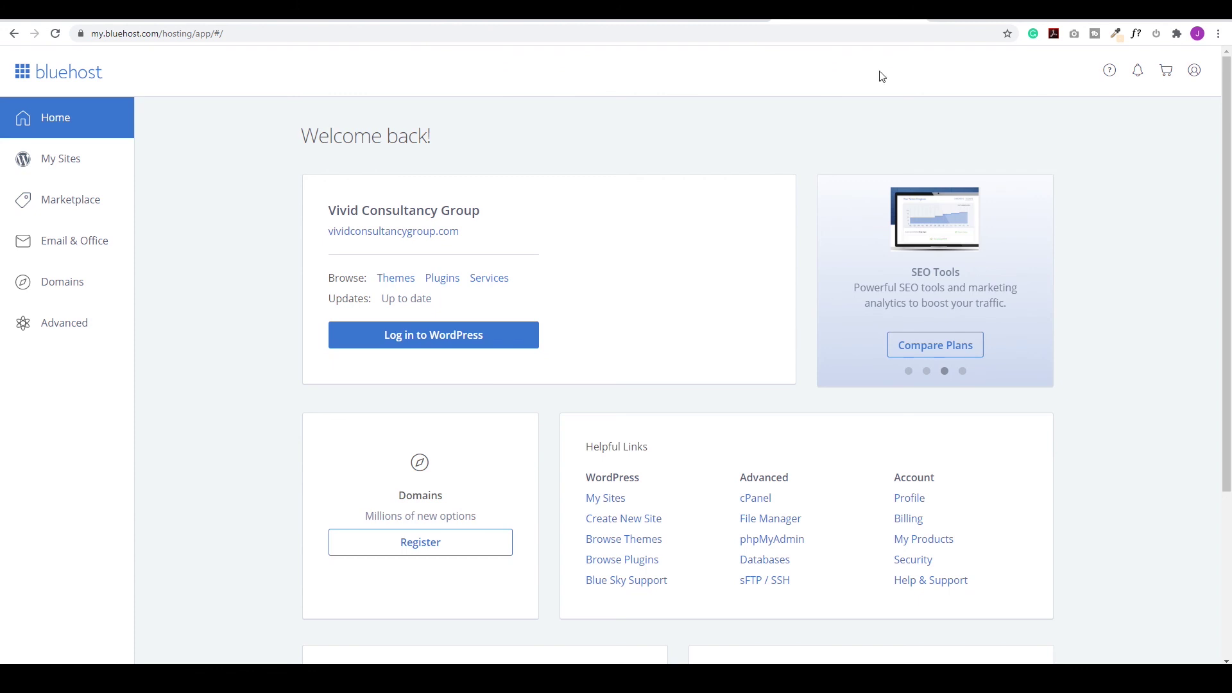
# - Switch to the Bluehost account and open the domain assignment form
pyautogui.click(60, 282)
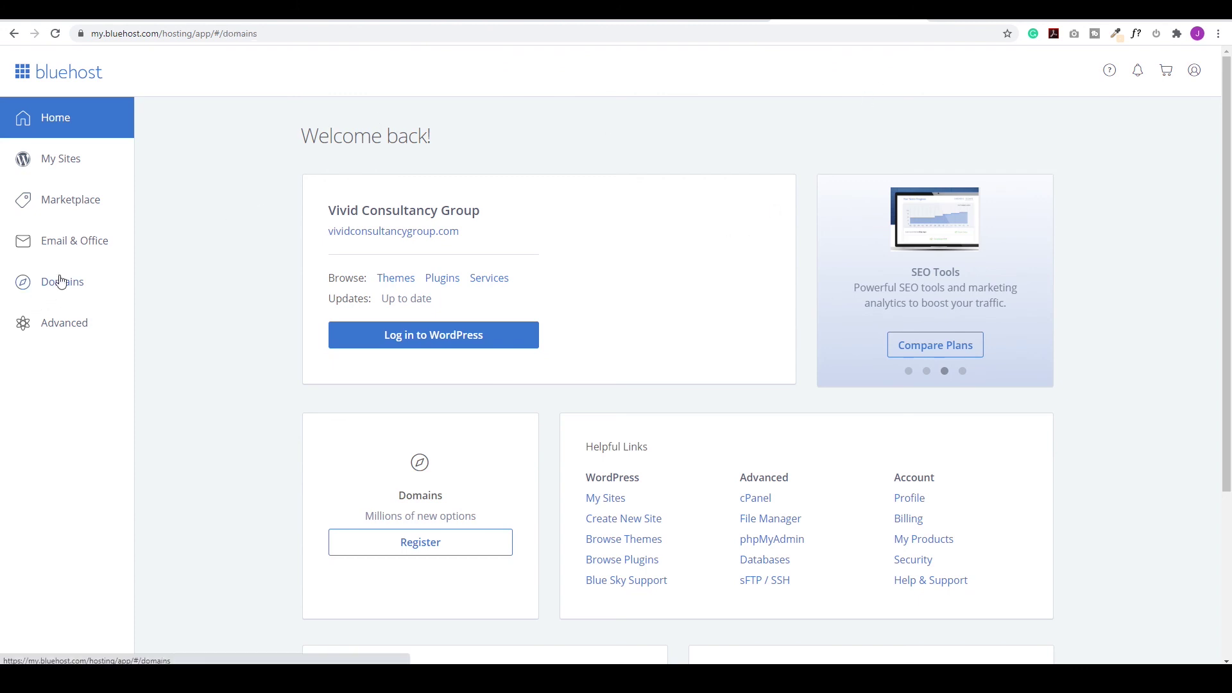
pyautogui.scroll(-2, 642, 385)
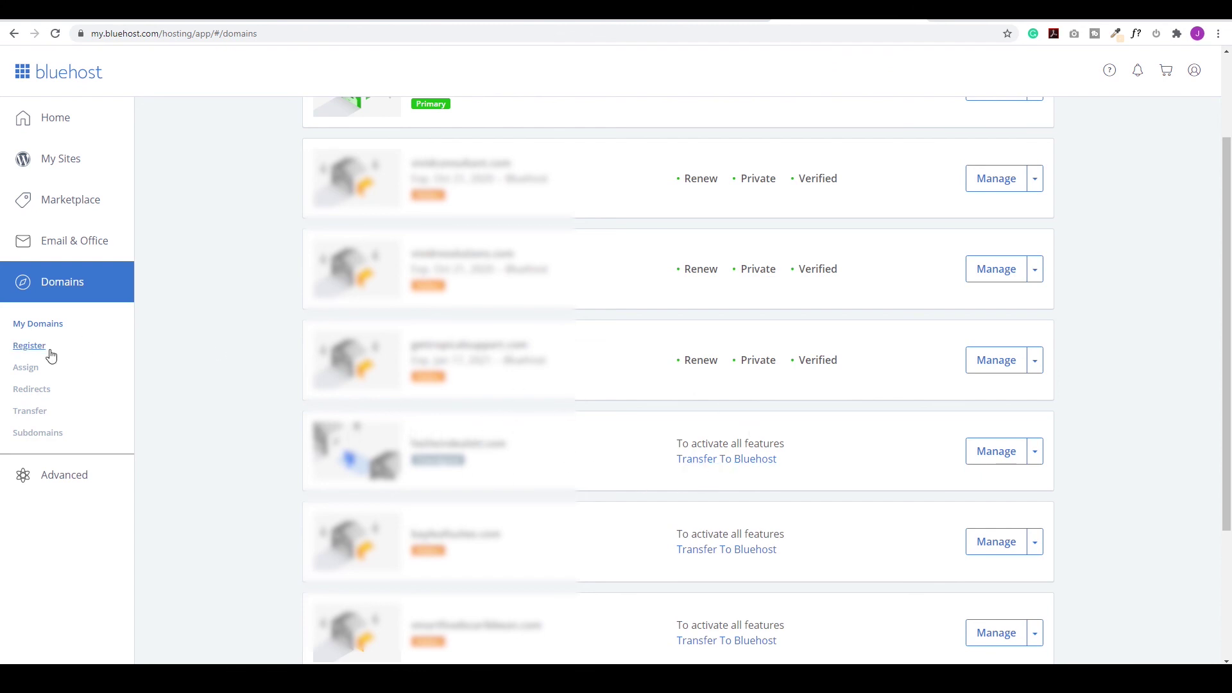
pyautogui.click(25, 369)
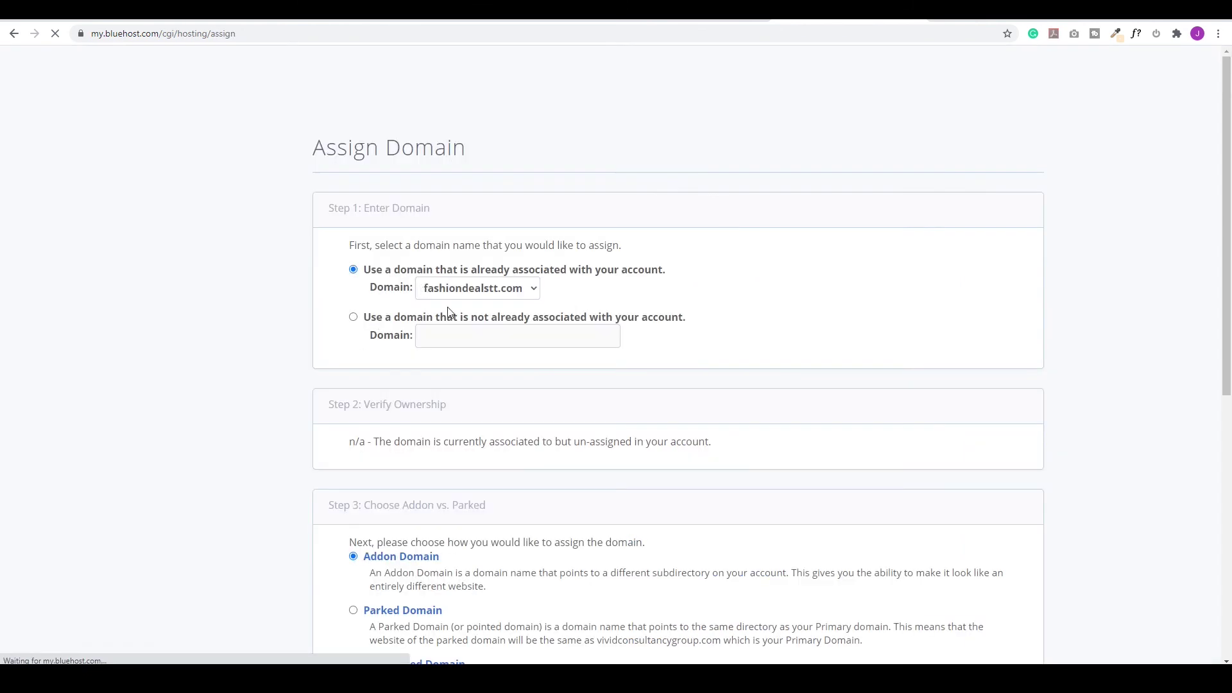
pyautogui.click(354, 318)
pyautogui.click(483, 337)
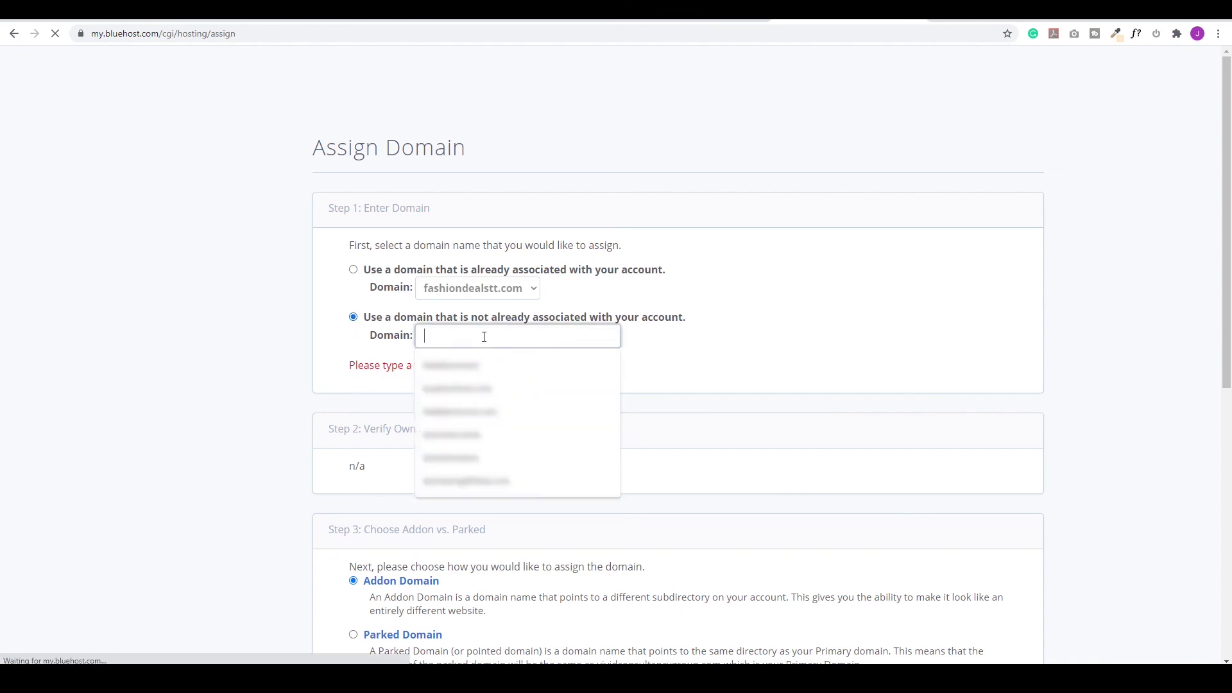
pyautogui.write('free')
pyautogui.press('BackSpace')
pyautogui.press('BackSpace')
pyautogui.press('BackSpace')
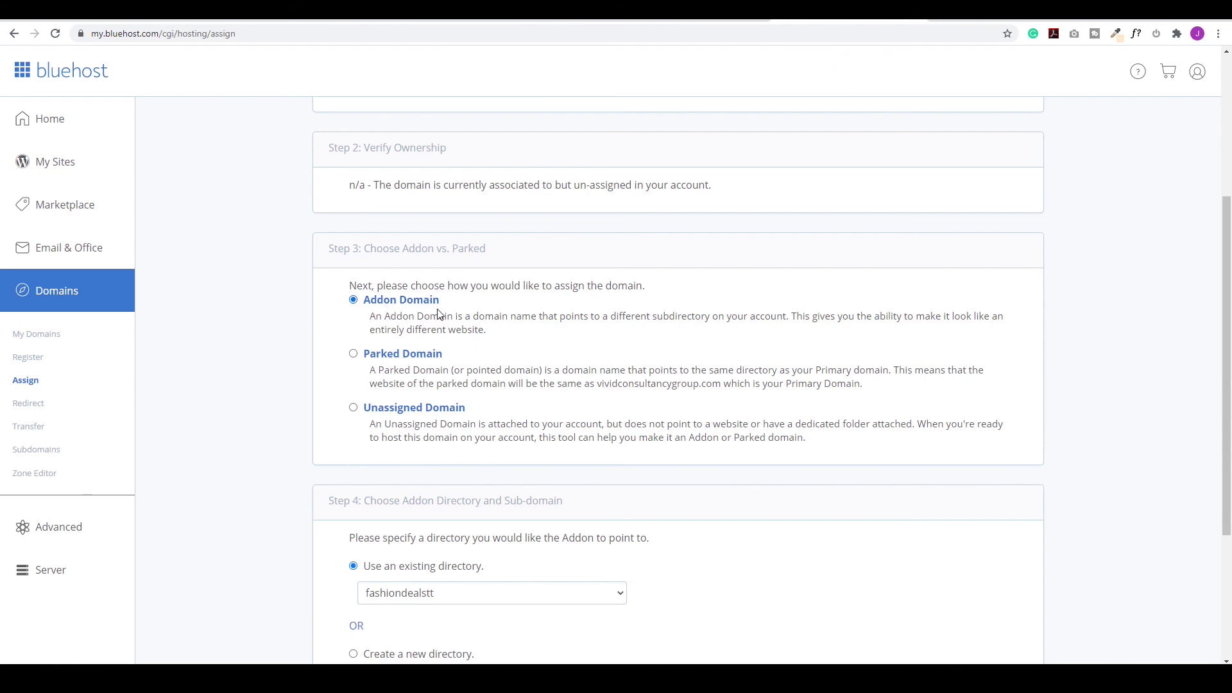
# - Assign fashiondealstt.com as an addon domain that uses the existing fashiondealstt directory
pyautogui.scroll(-4, 438, 314)
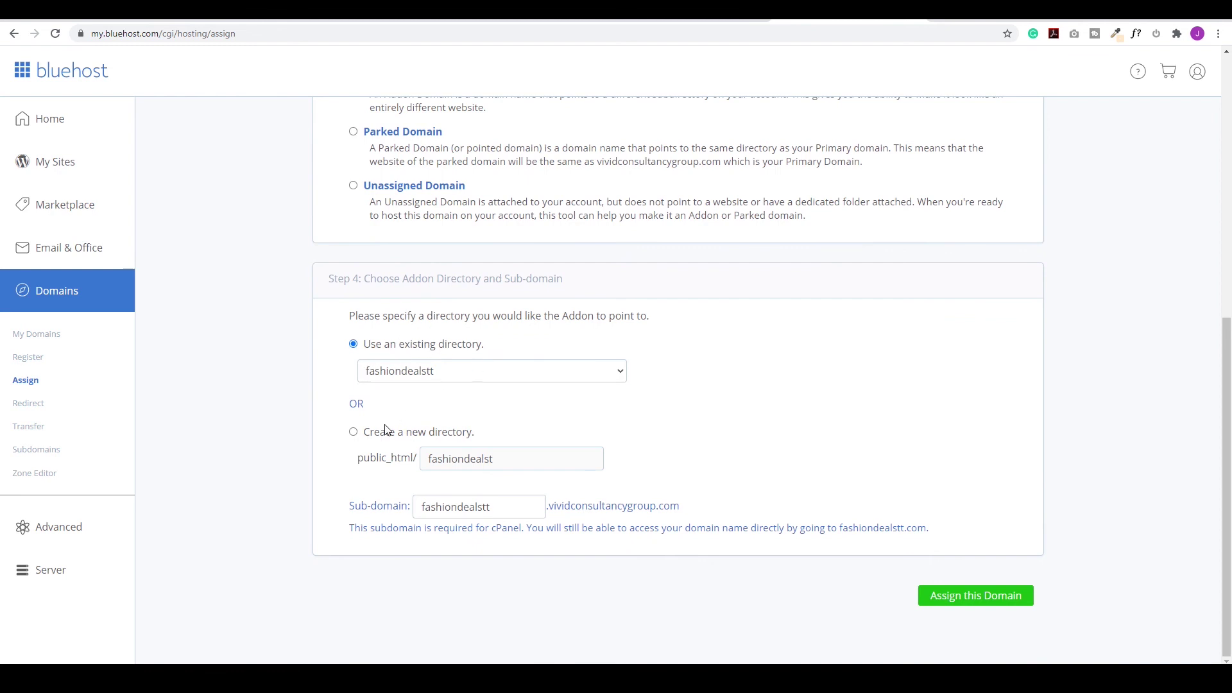
pyautogui.click(352, 439)
pyautogui.click(353, 348)
pyautogui.click(960, 597)
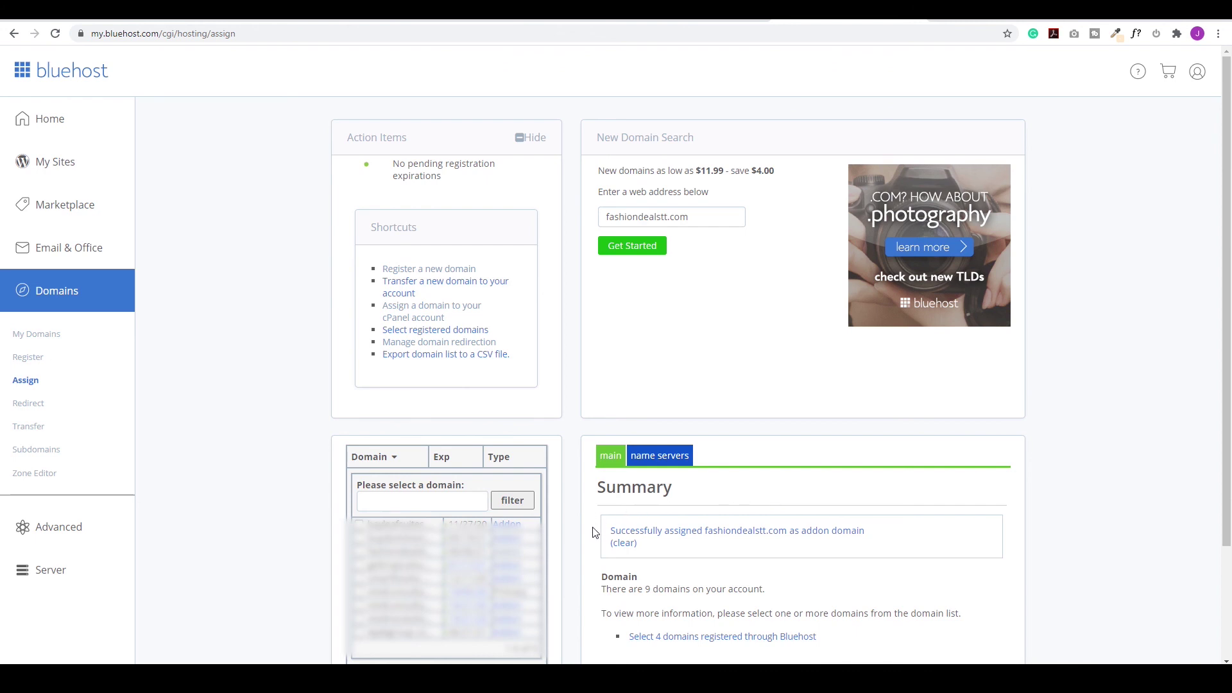
# - Start creating a new WordPress site in Bluehost with the site name Fashion Deals
pyautogui.click(55, 169)
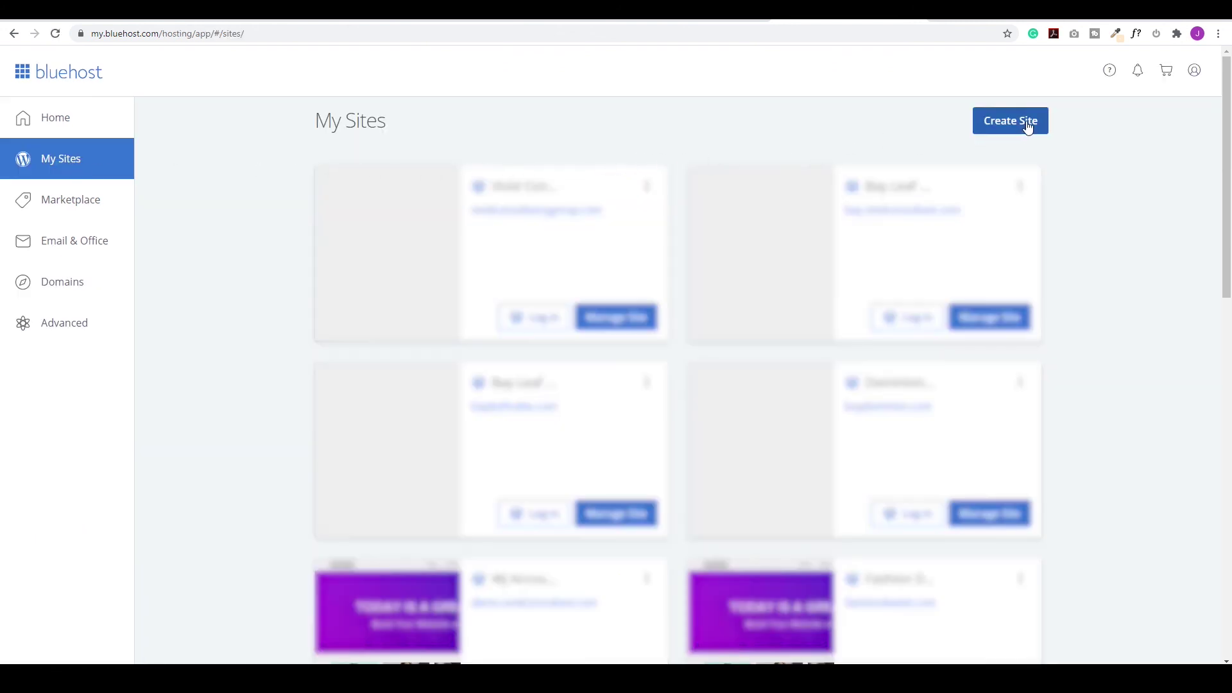
pyautogui.click(1025, 120)
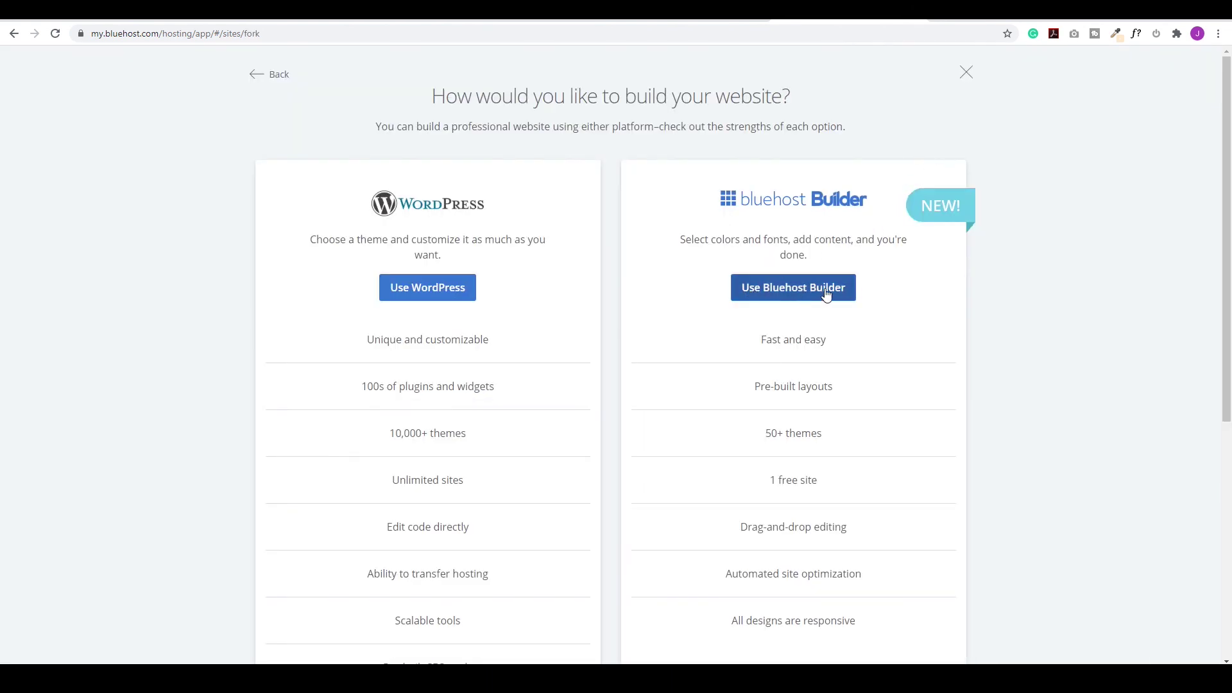
pyautogui.click(420, 292)
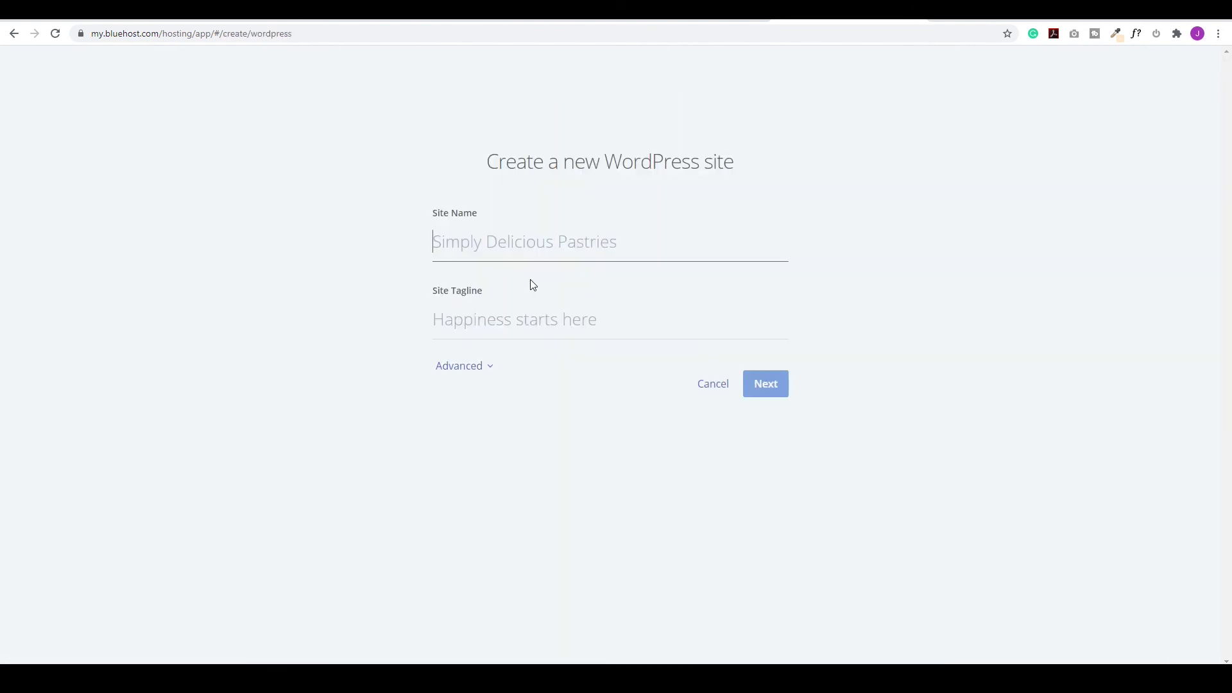
pyautogui.write('Fashion Deals')
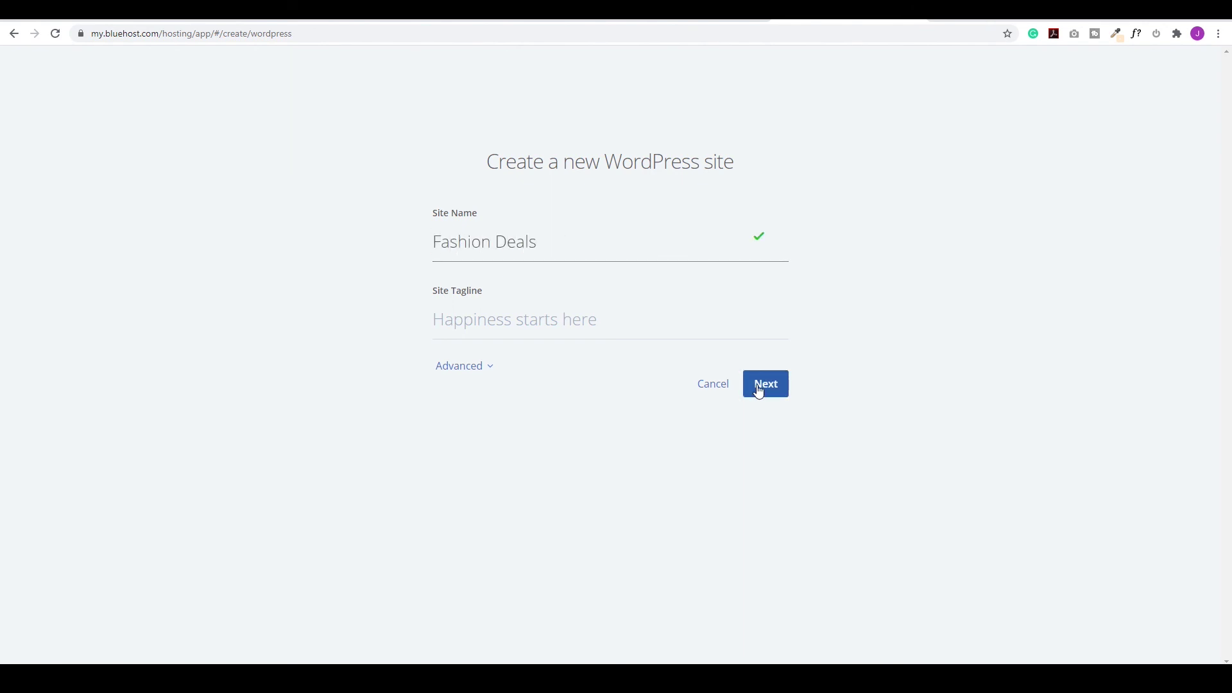
pyautogui.click(759, 389)
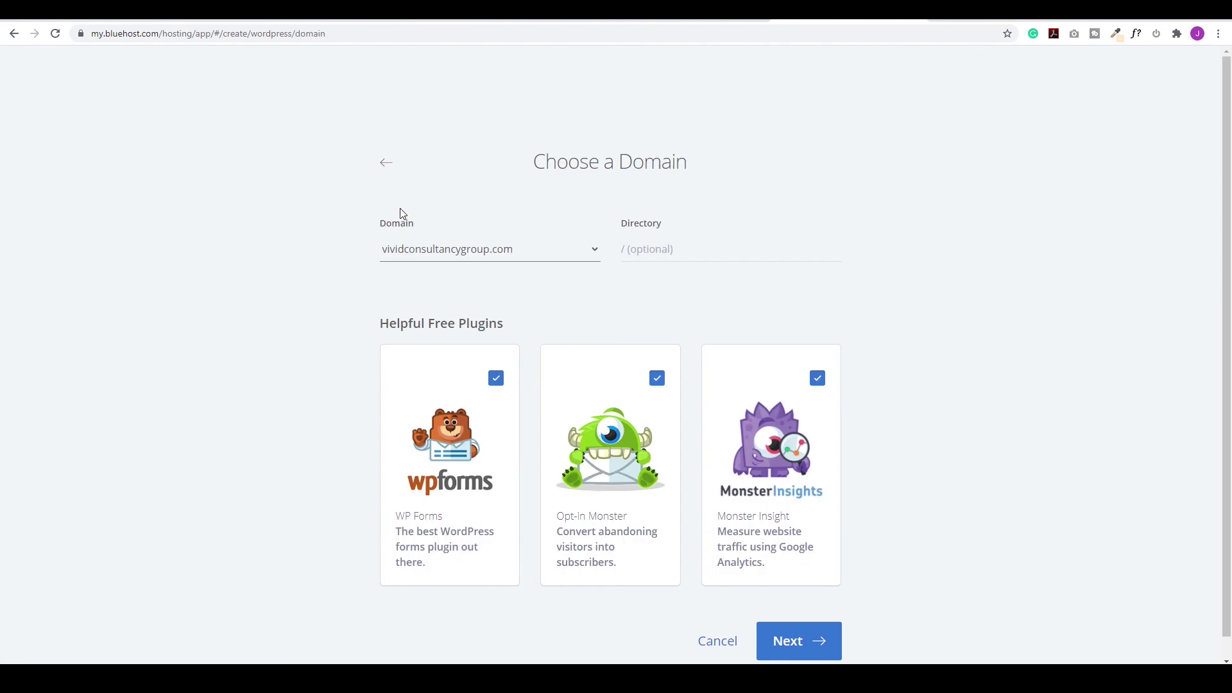
# - Choose fashiondealstt.com as the site's domain, exclude the WP Forms, Opt-In Monster and Monster Insight plugins, and install WordPress
pyautogui.click(596, 251)
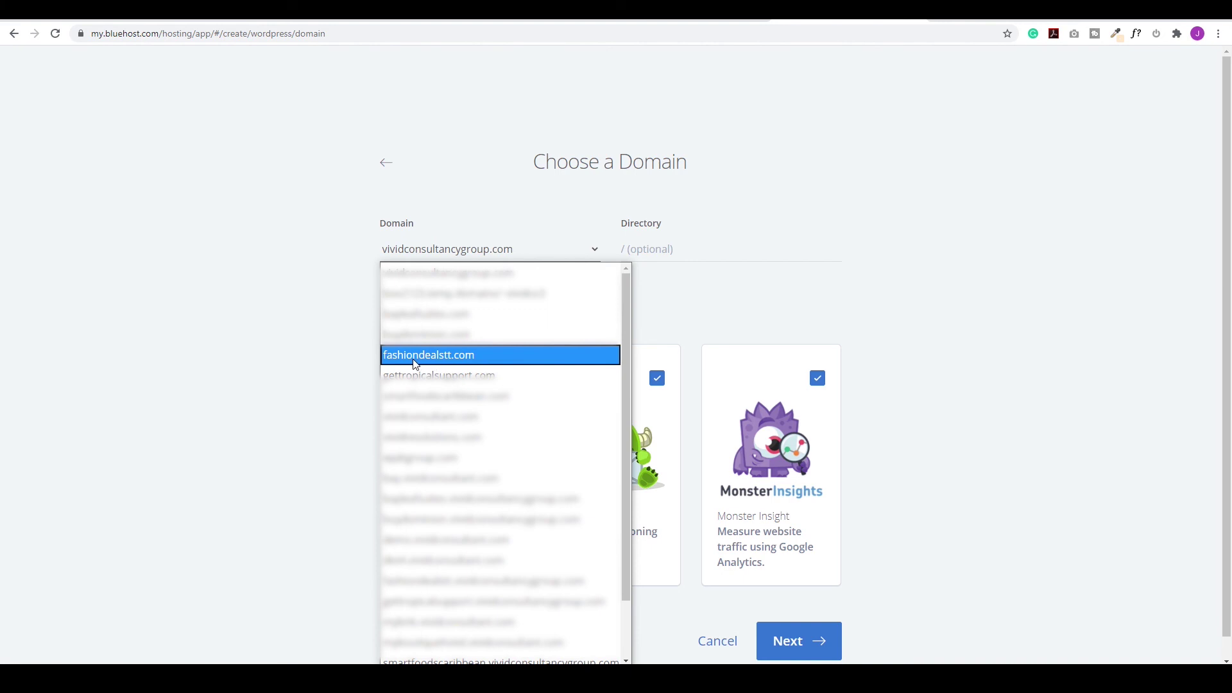
pyautogui.click(457, 361)
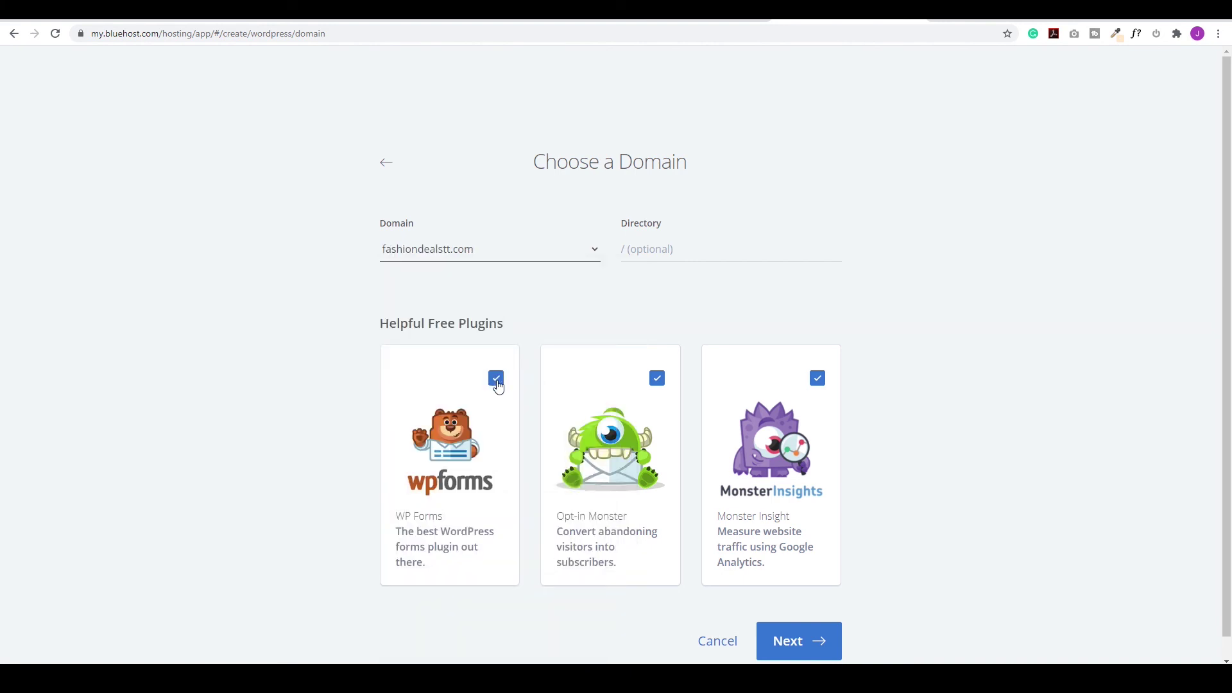
pyautogui.click(497, 381)
pyautogui.click(657, 380)
pyautogui.click(817, 381)
pyautogui.scroll(-1, 897, 507)
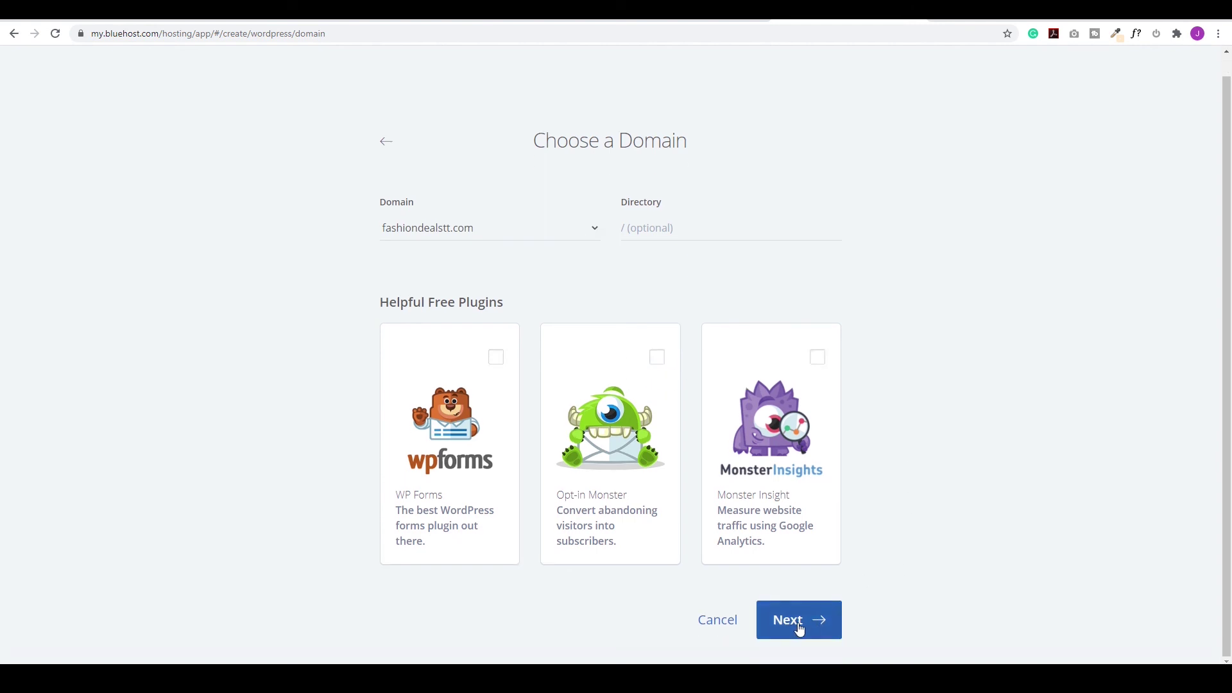
pyautogui.click(799, 629)
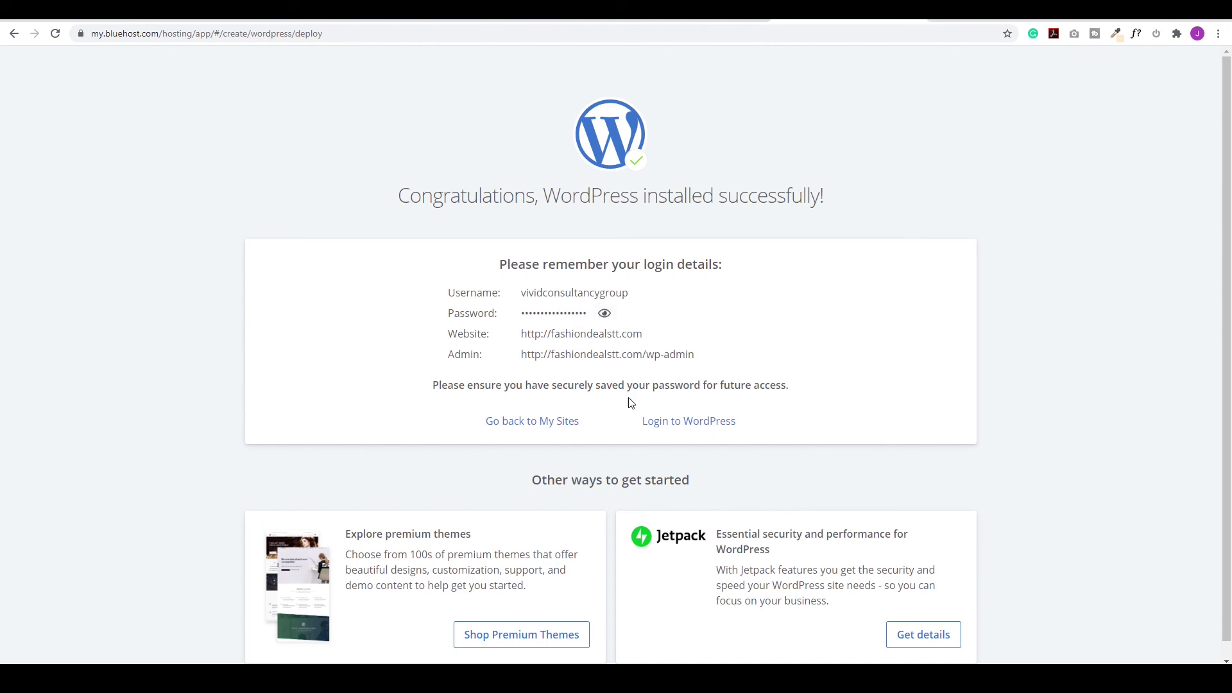
# - Log in to the new WordPress site and dismiss the welcome box and the Jetpack setup banner
pyautogui.click(690, 425)
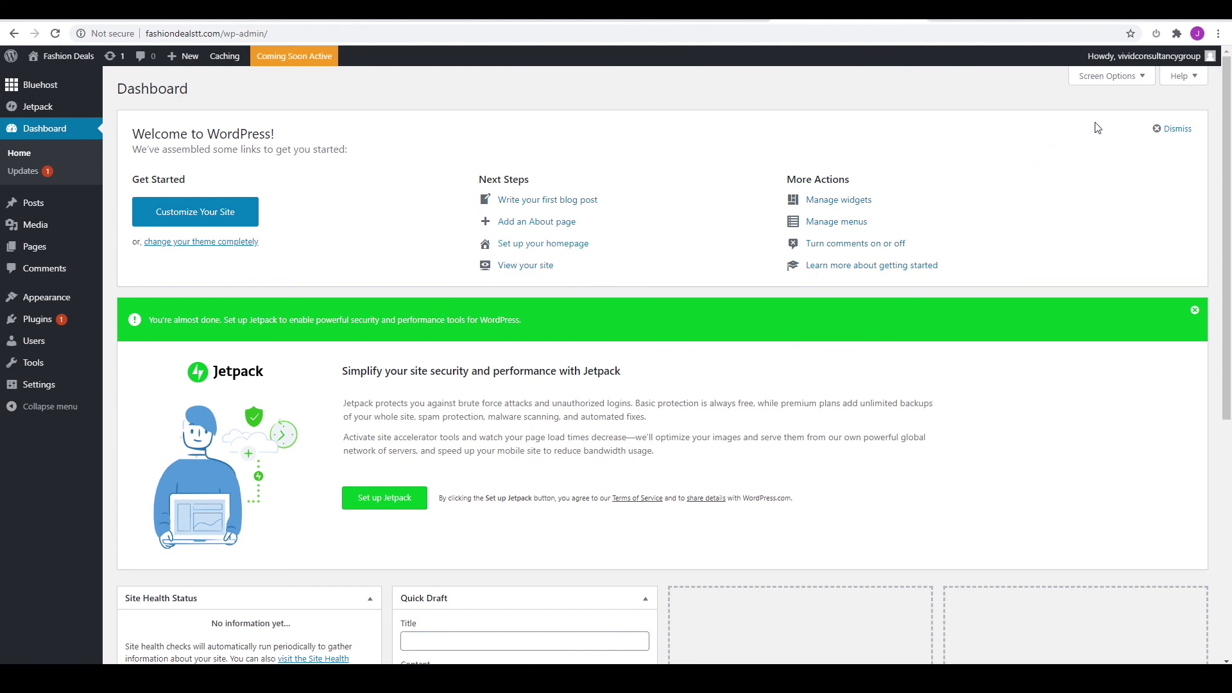
pyautogui.click(1171, 129)
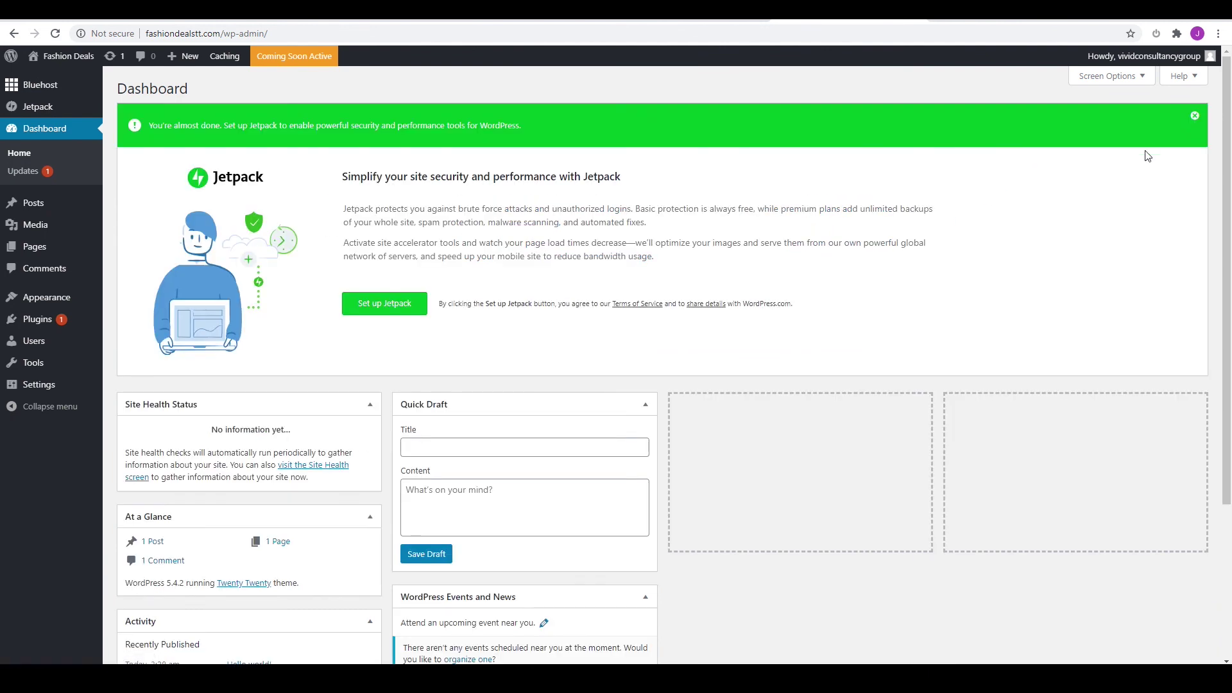
pyautogui.click(1194, 116)
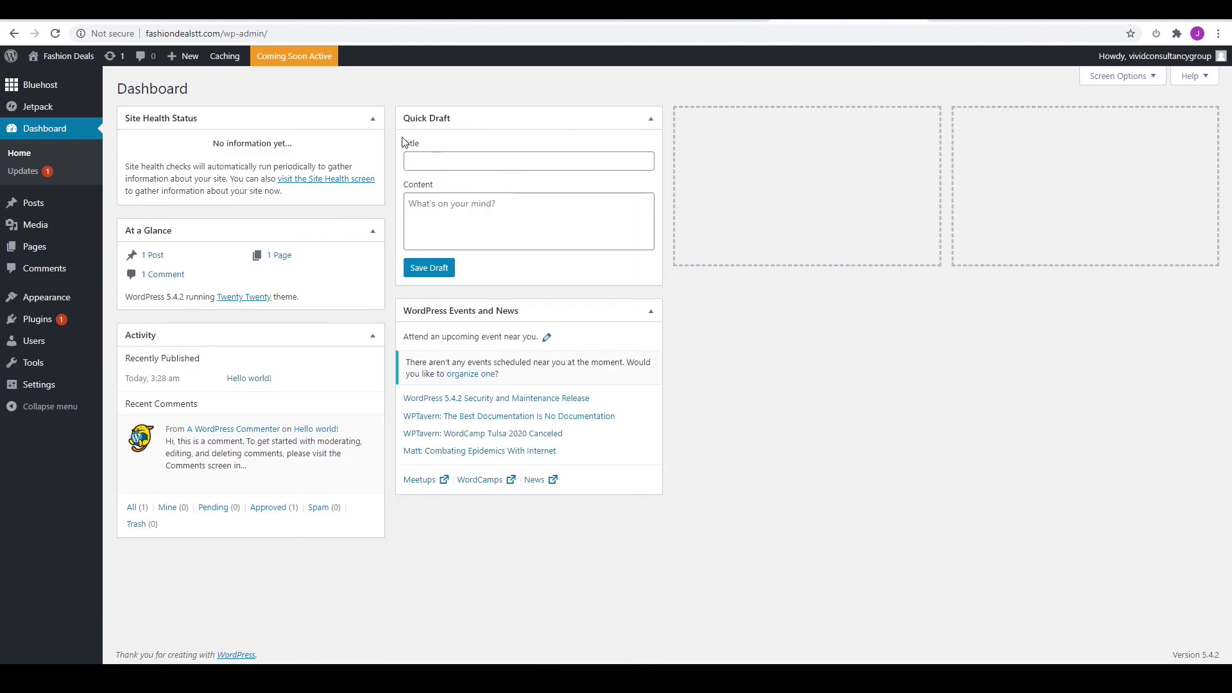
# - Collapse the Site Health Status, At a Glance, Activity, Quick Draft, and WordPress Events and News boxes on the dashboard
pyautogui.click(373, 120)
pyautogui.click(372, 157)
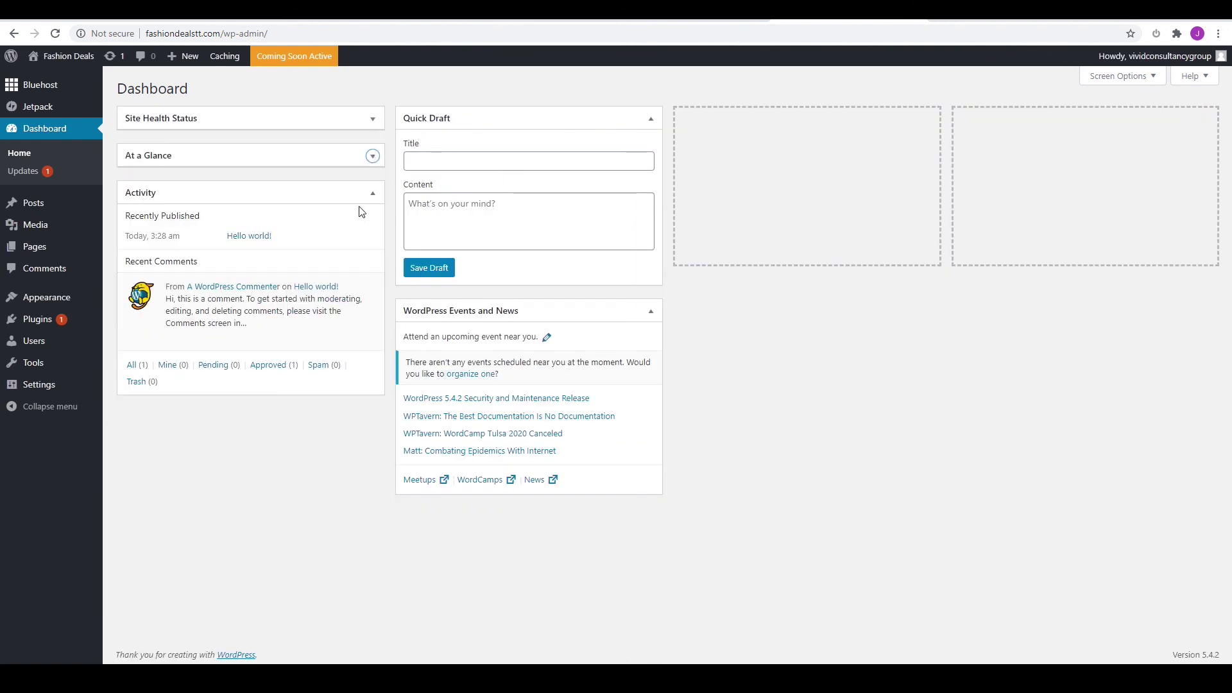
pyautogui.click(373, 194)
pyautogui.click(650, 122)
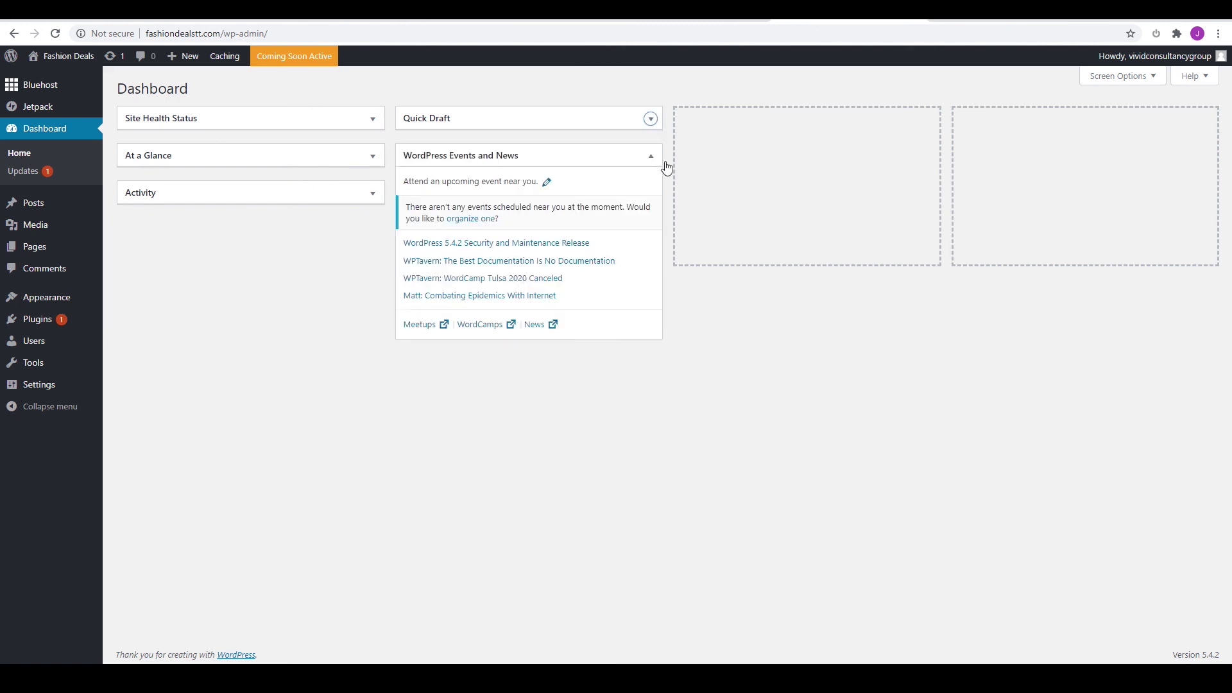
pyautogui.click(650, 156)
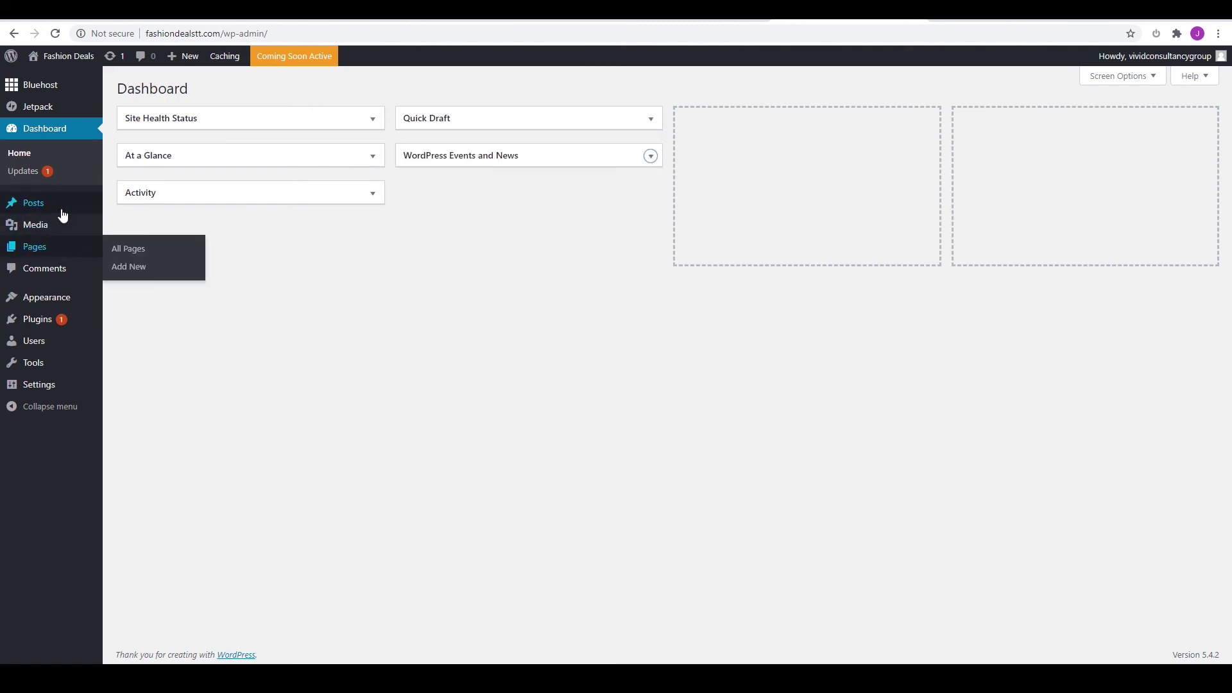
# - Move the default "Hello world!" post to the trash
pyautogui.click(36, 207)
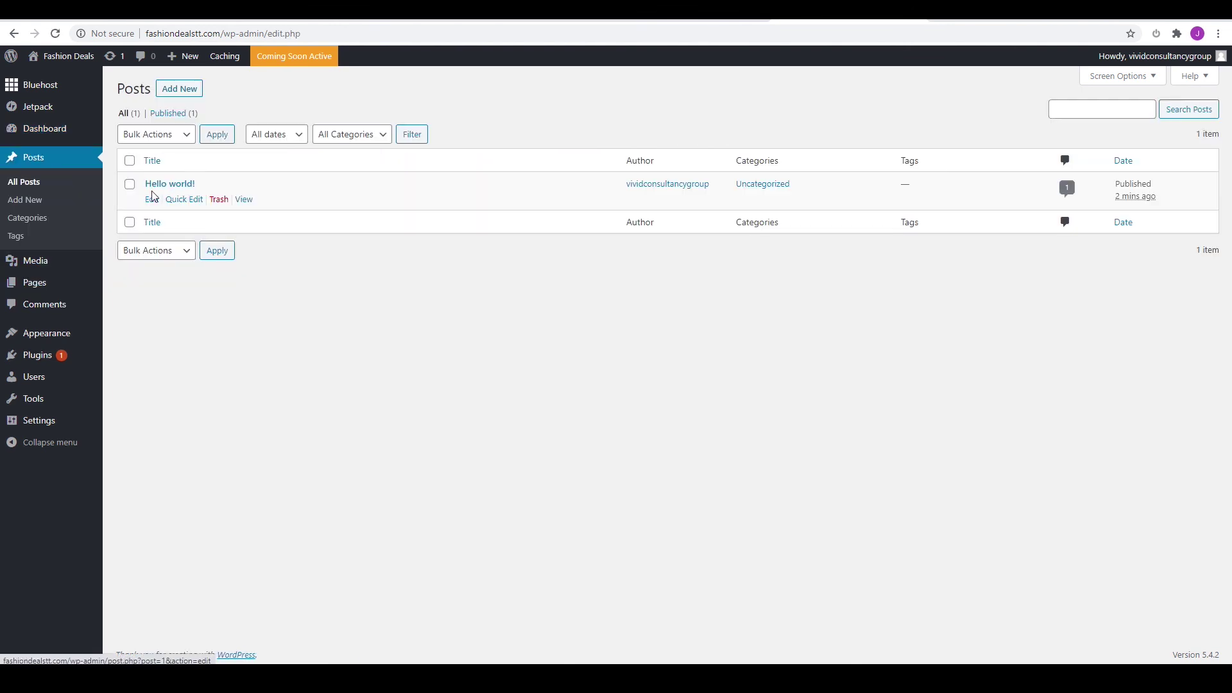
pyautogui.click(219, 199)
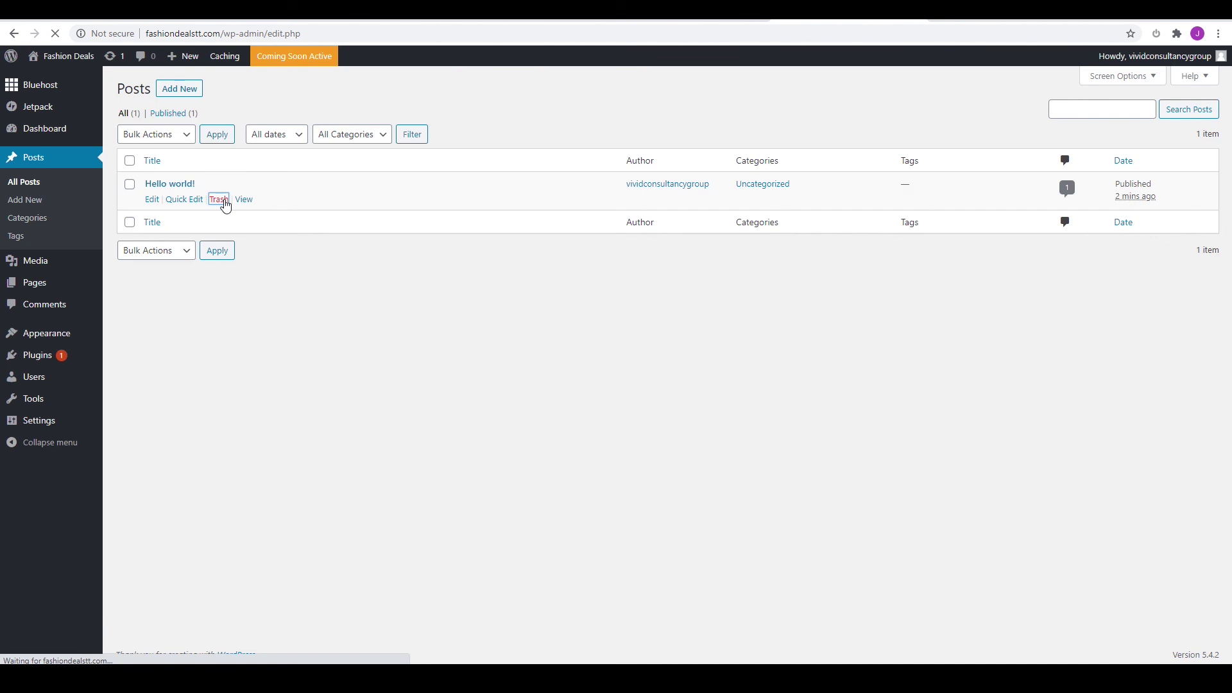
# - Move the default Privacy Policy and Sample Page pages to the trash together
pyautogui.click(36, 285)
pyautogui.click(130, 186)
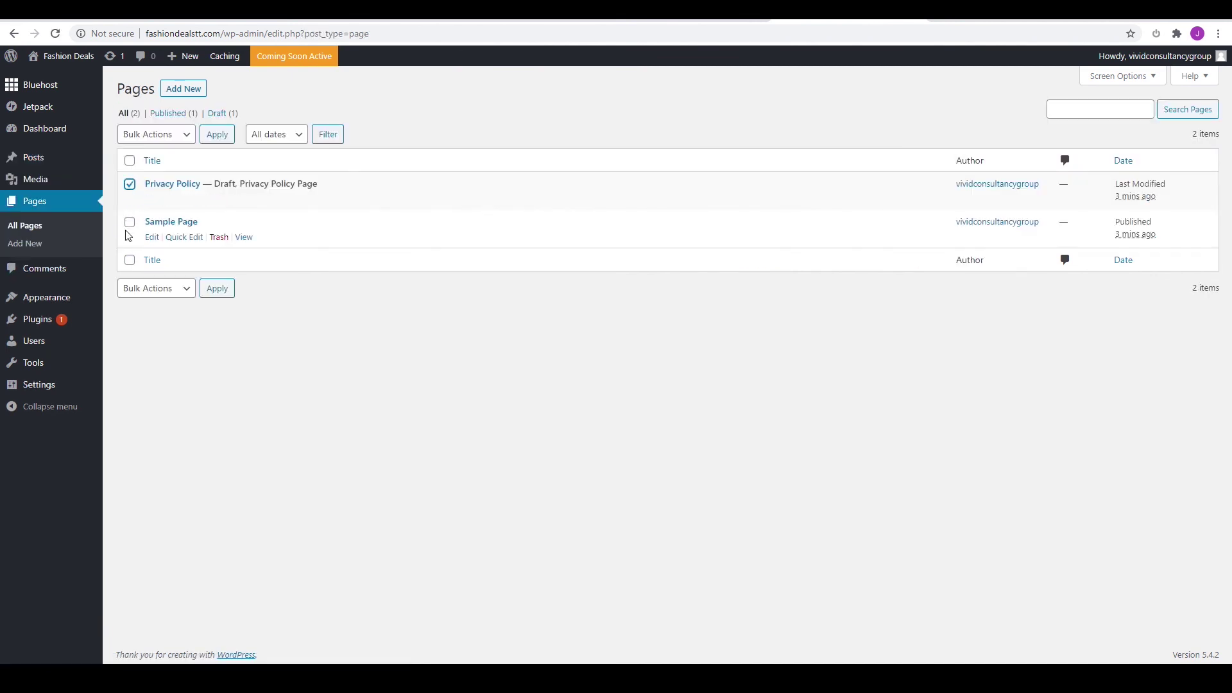
pyautogui.click(129, 225)
pyautogui.click(173, 134)
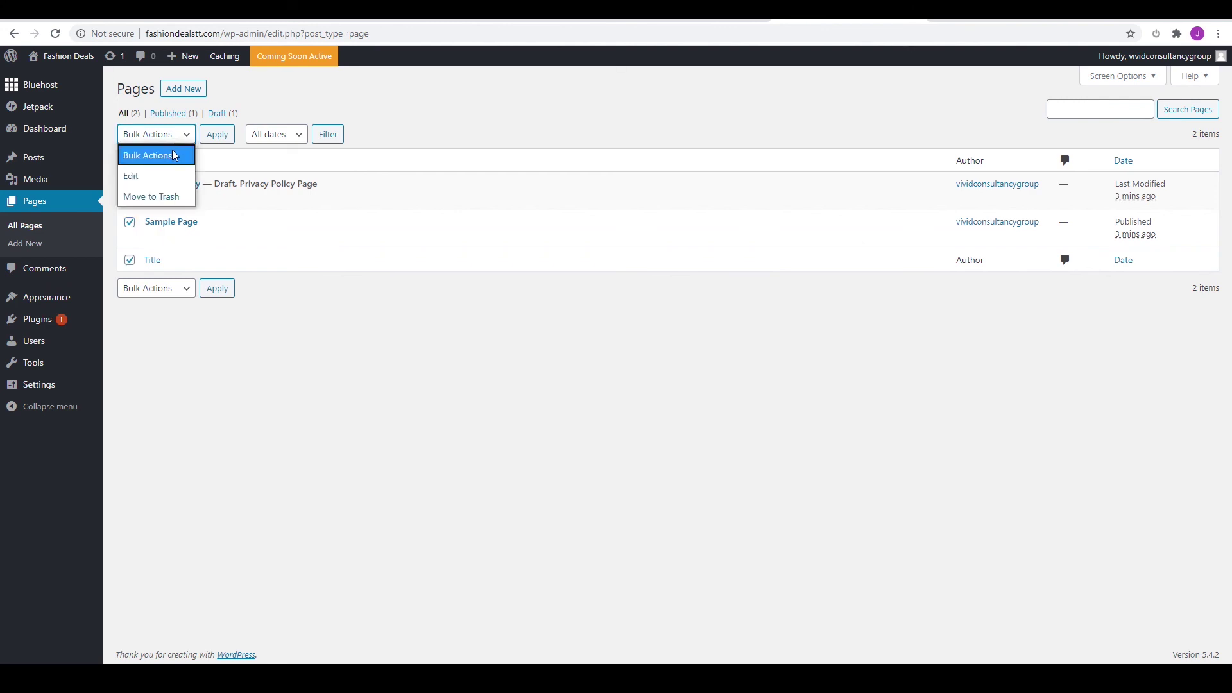
pyautogui.click(152, 195)
pyautogui.click(211, 134)
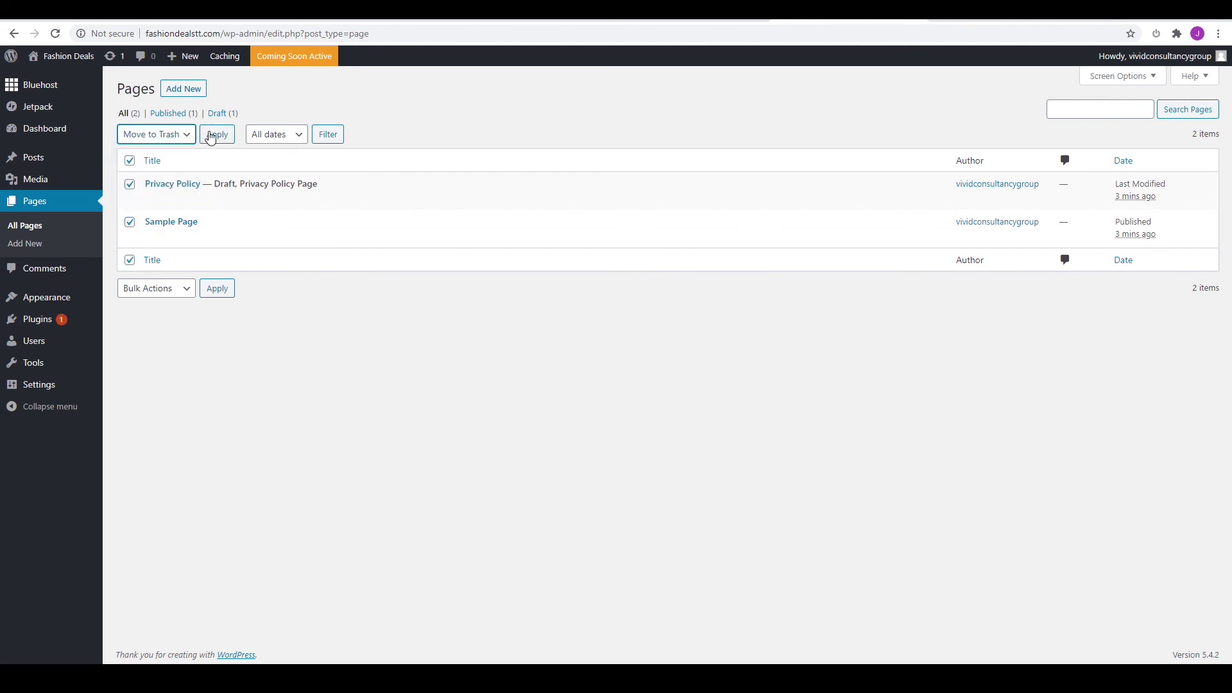
# - Deactivate and delete Jetpack along with the Akismet Anti-Spam and Hello Dolly plugins, and update the Bluehost plugin
pyautogui.click(45, 325)
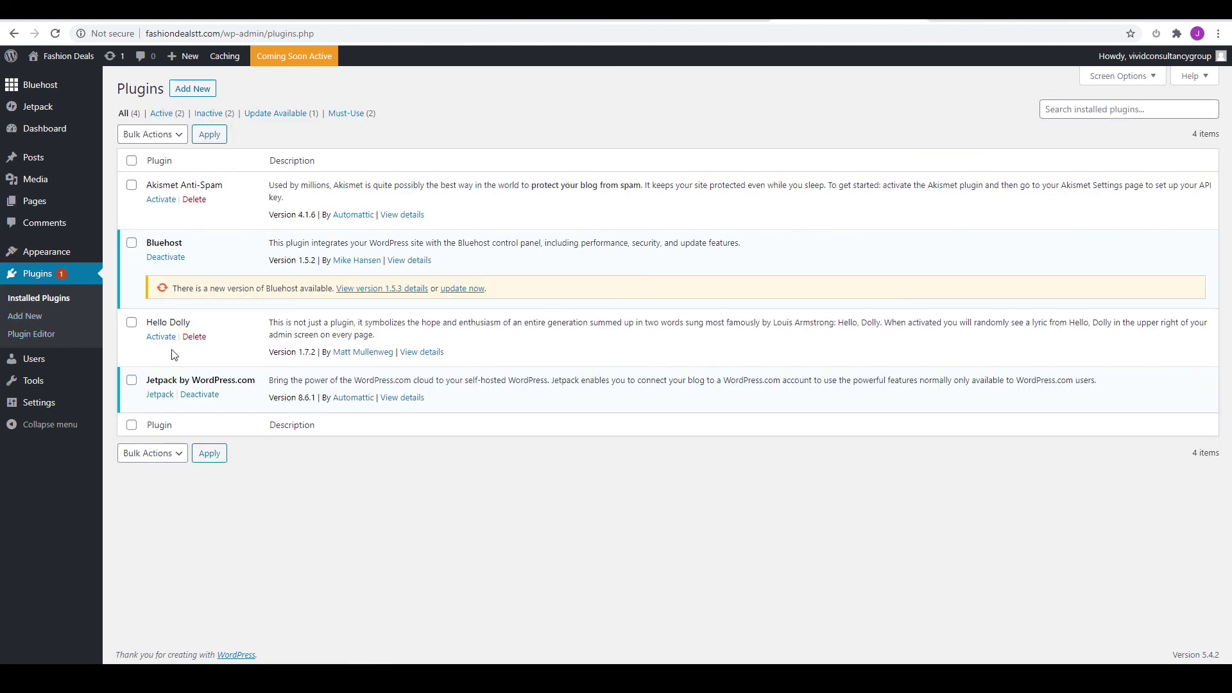
pyautogui.click(199, 396)
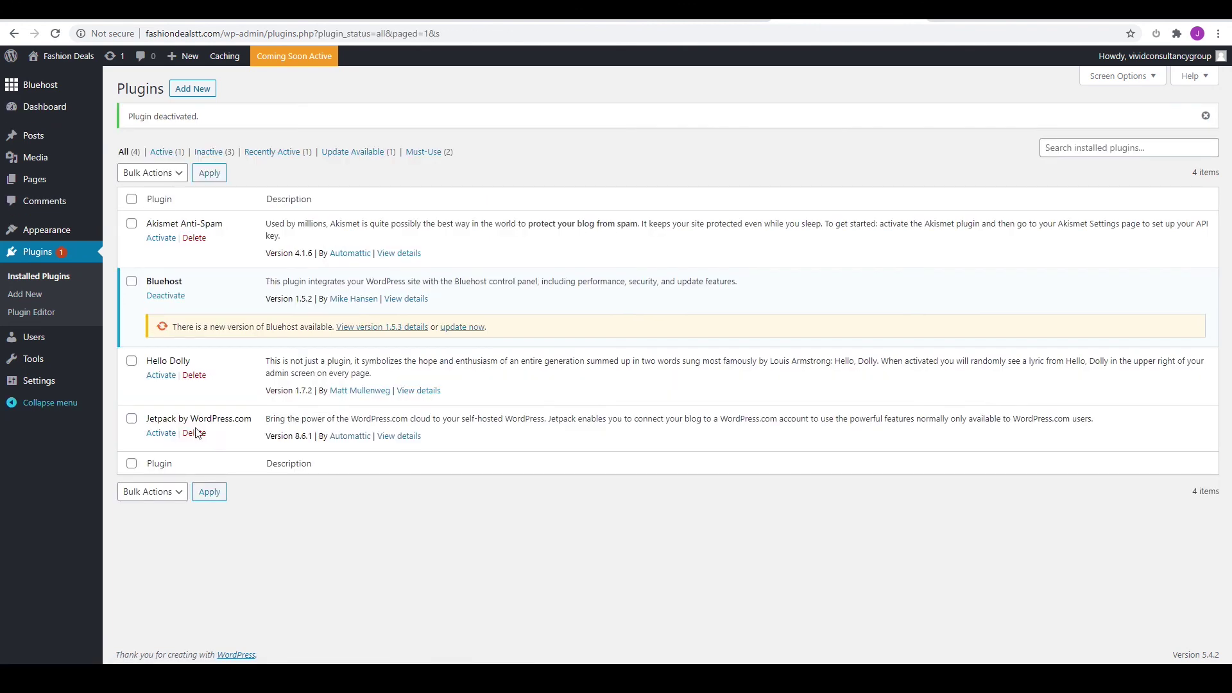
pyautogui.click(131, 419)
pyautogui.click(131, 361)
pyautogui.click(131, 223)
pyautogui.click(155, 175)
pyautogui.click(136, 276)
pyautogui.click(204, 174)
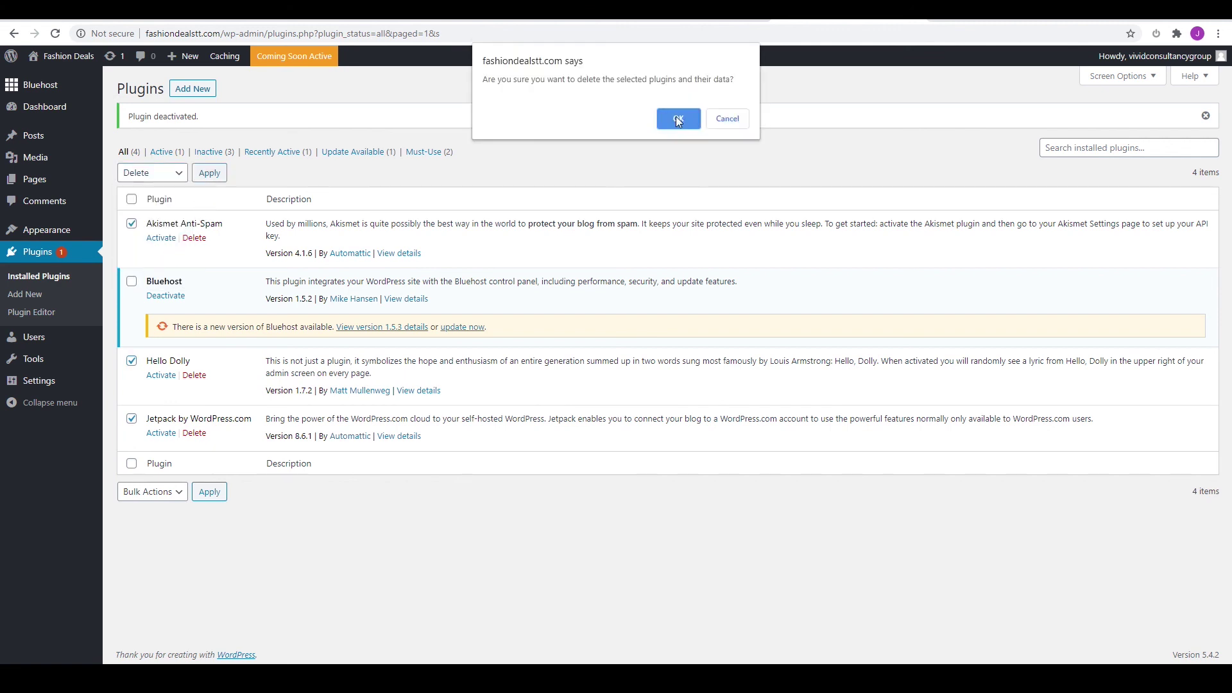
pyautogui.click(679, 120)
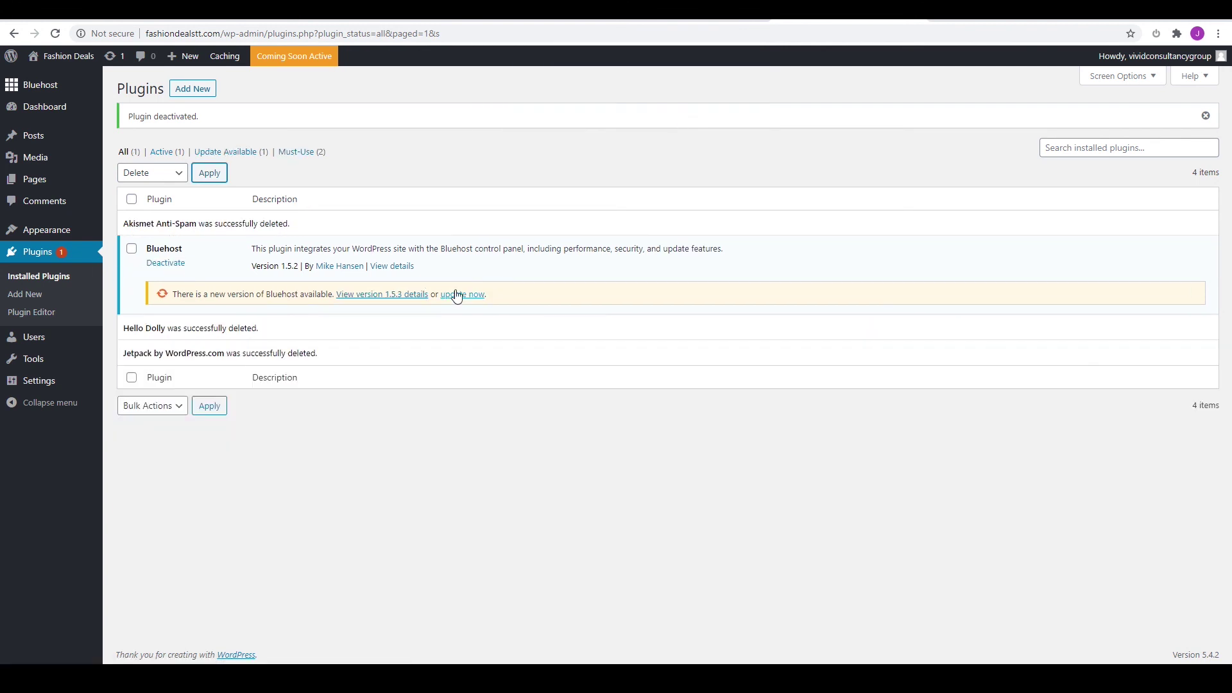
pyautogui.click(450, 296)
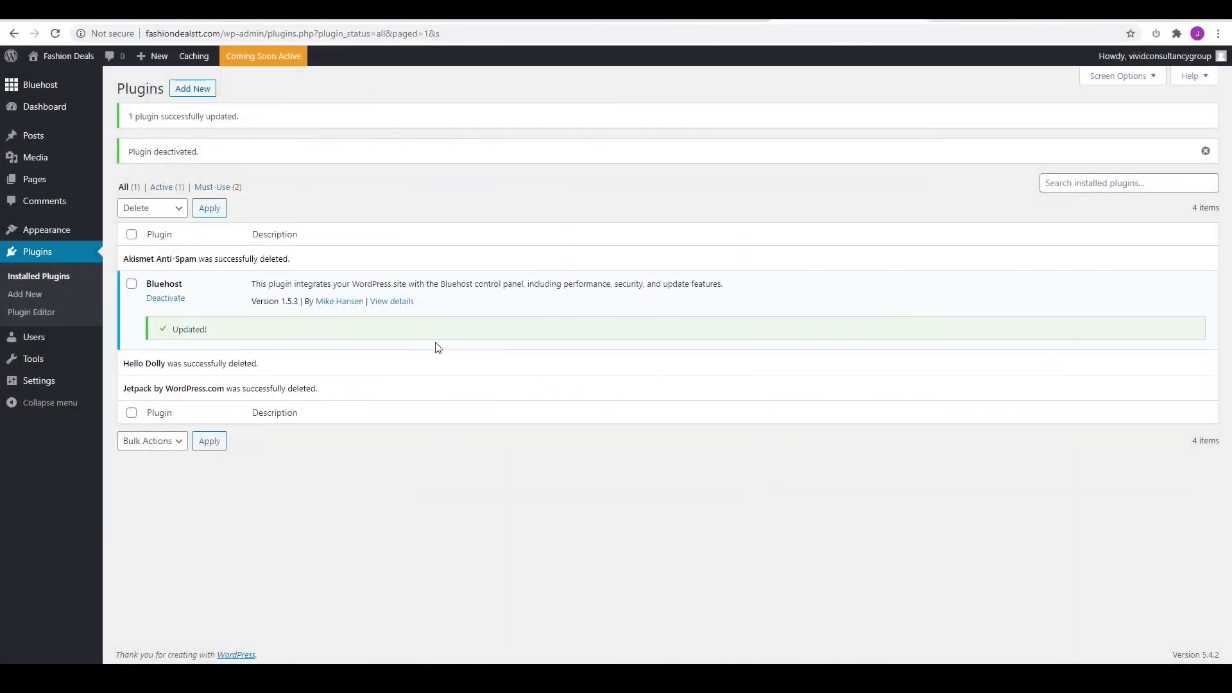
# - Install and activate the Astra theme from the popular themes, and add its Starter Templates plugin
pyautogui.moveTo(48, 234)
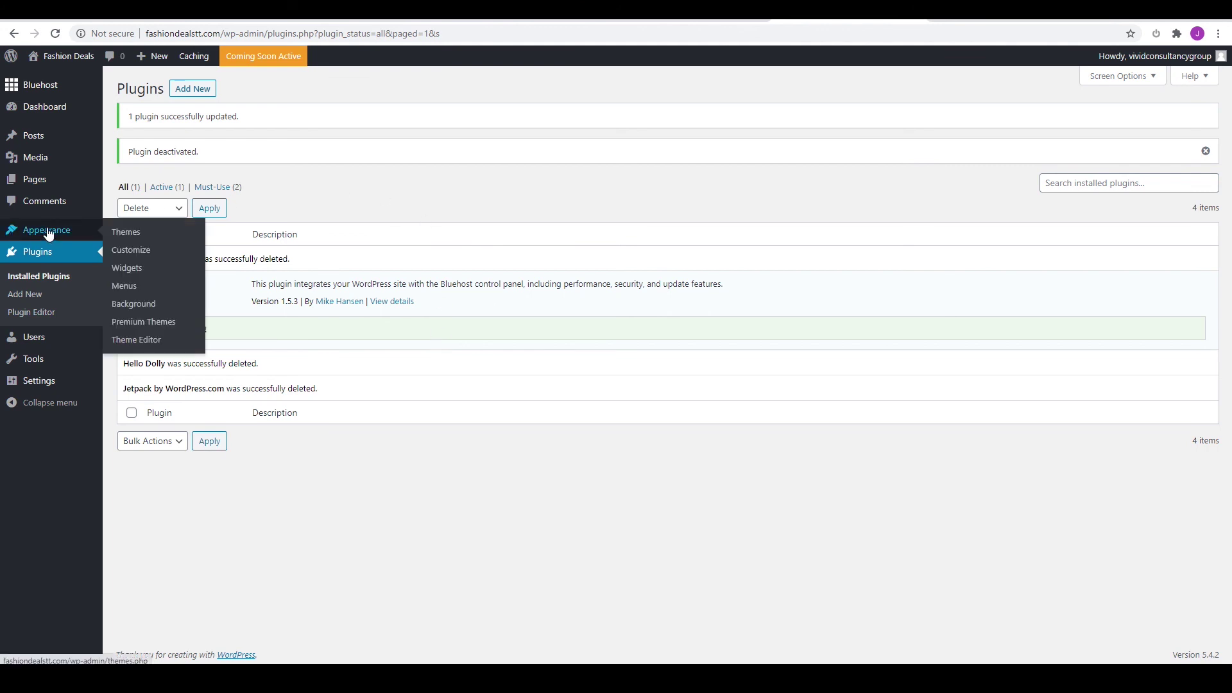
pyautogui.click(129, 235)
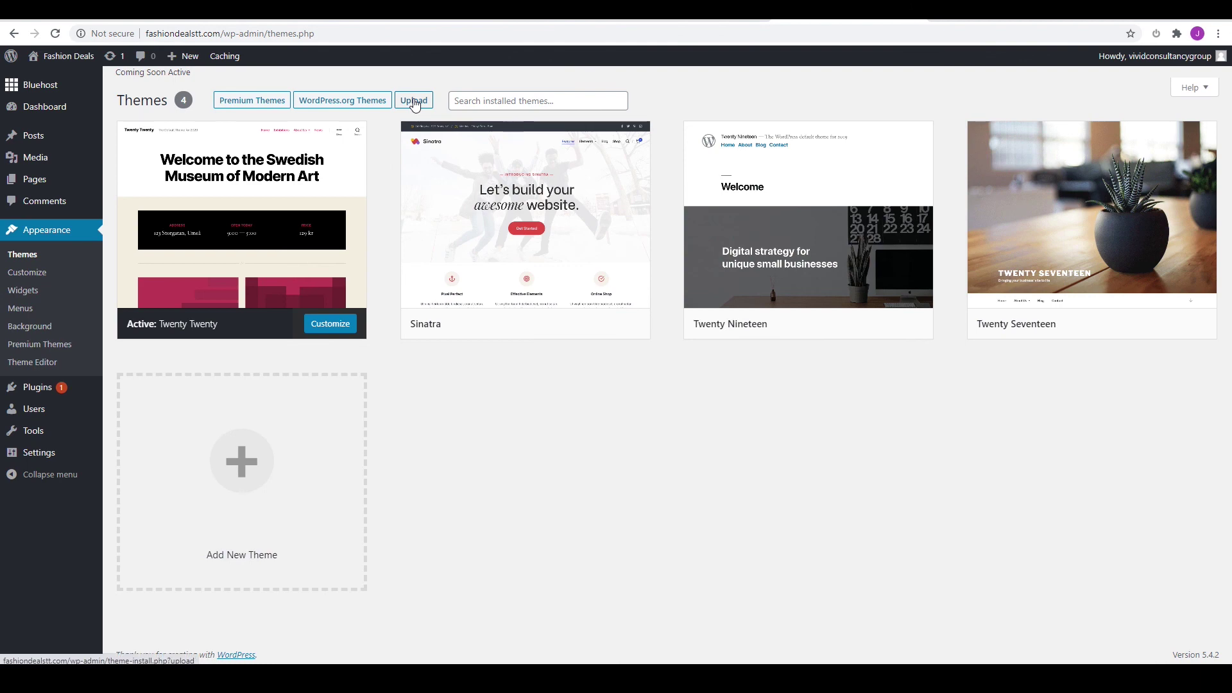
pyautogui.click(414, 100)
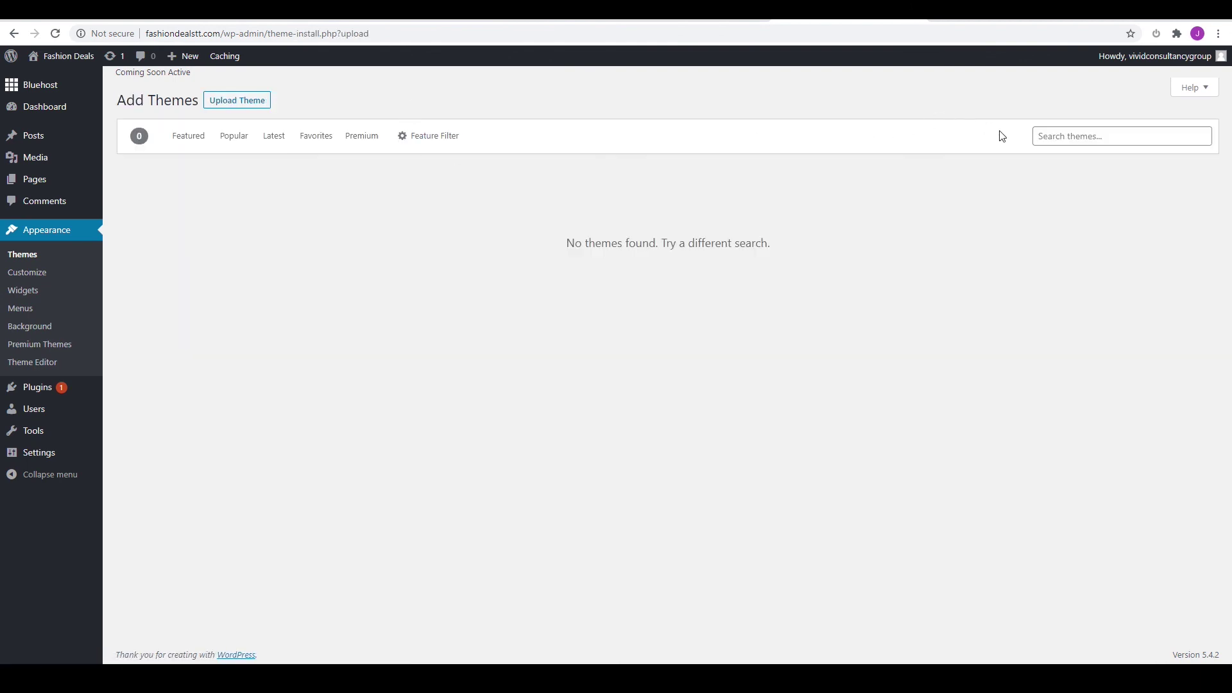
pyautogui.click(236, 141)
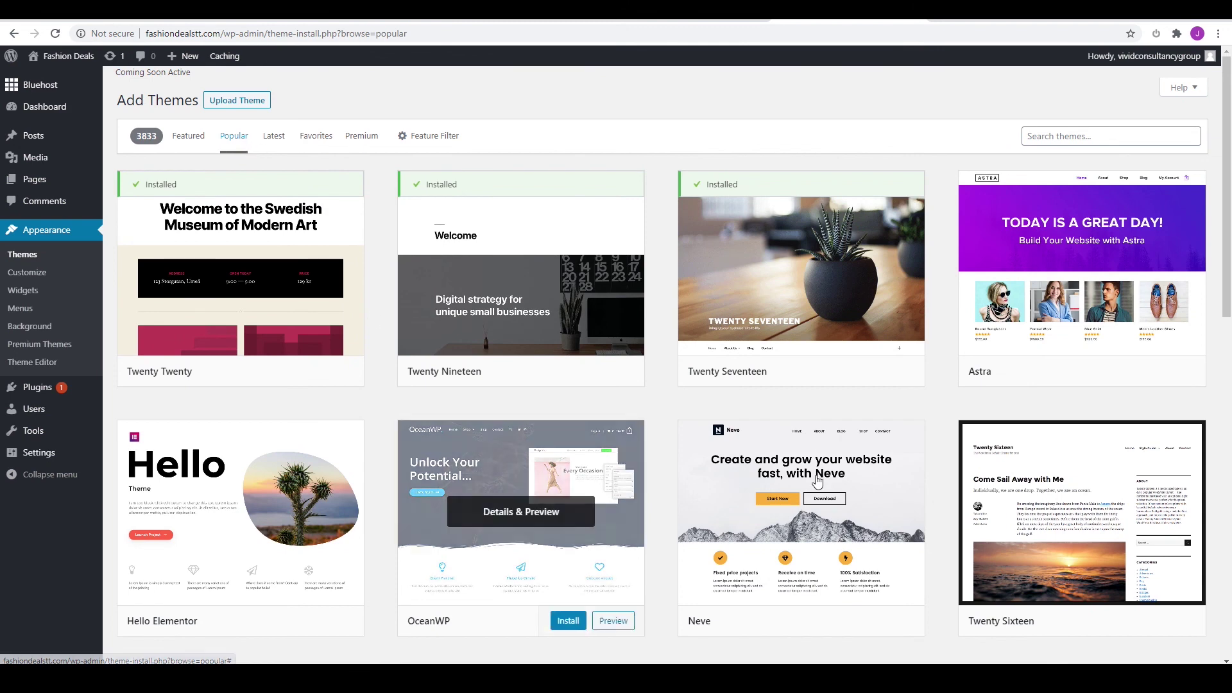
pyautogui.moveTo(1052, 367)
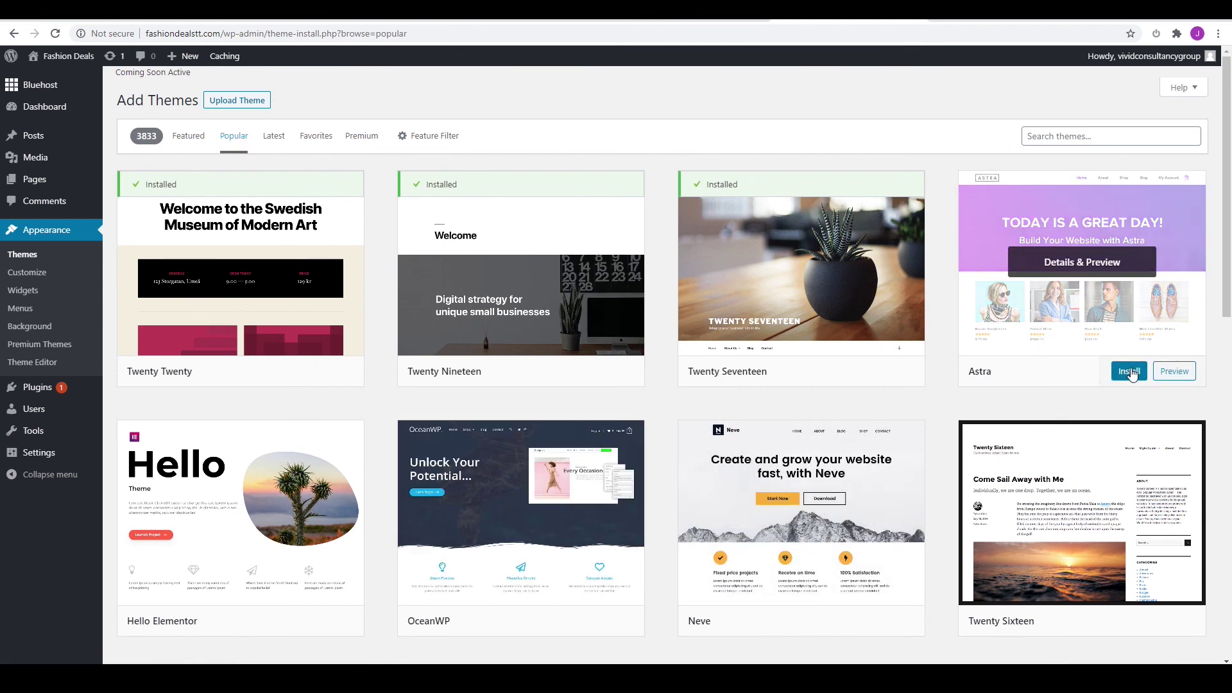
pyautogui.click(1127, 376)
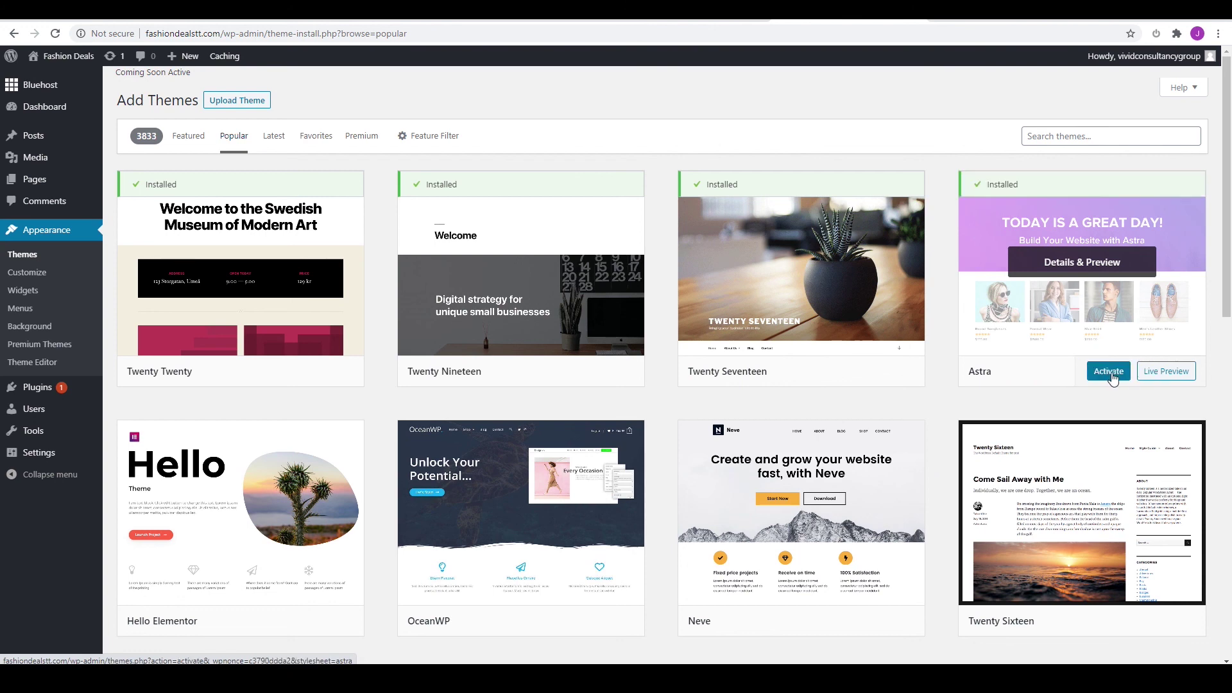
pyautogui.click(1110, 374)
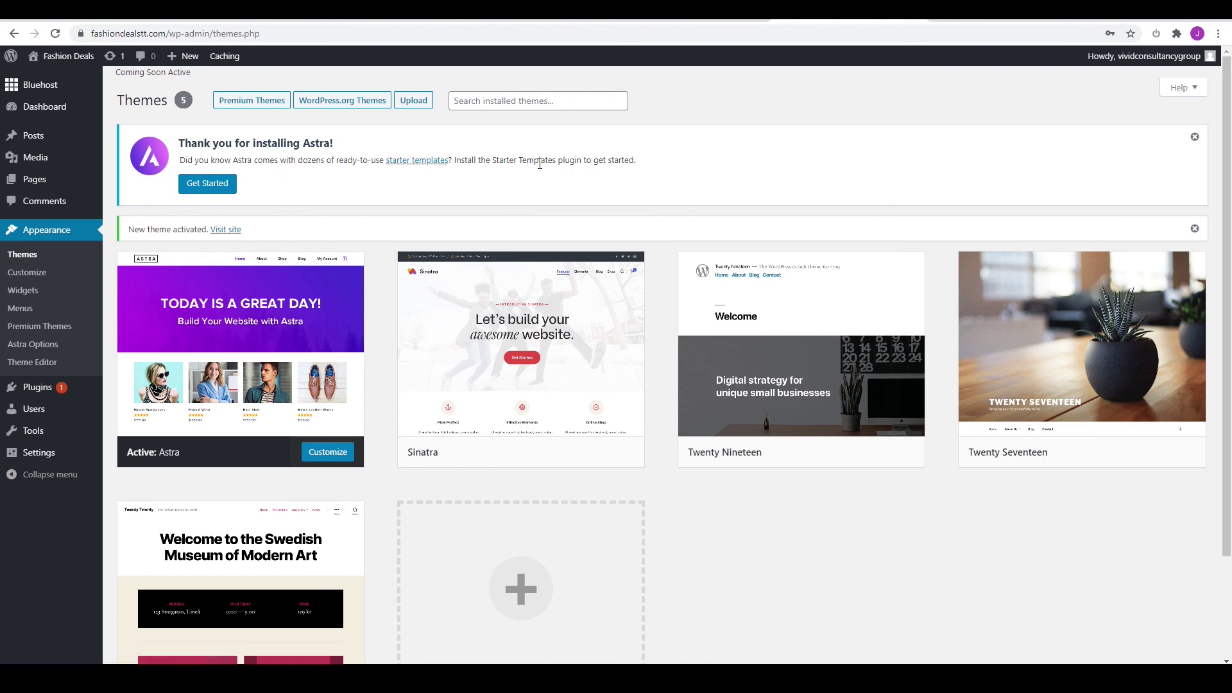
pyautogui.click(209, 186)
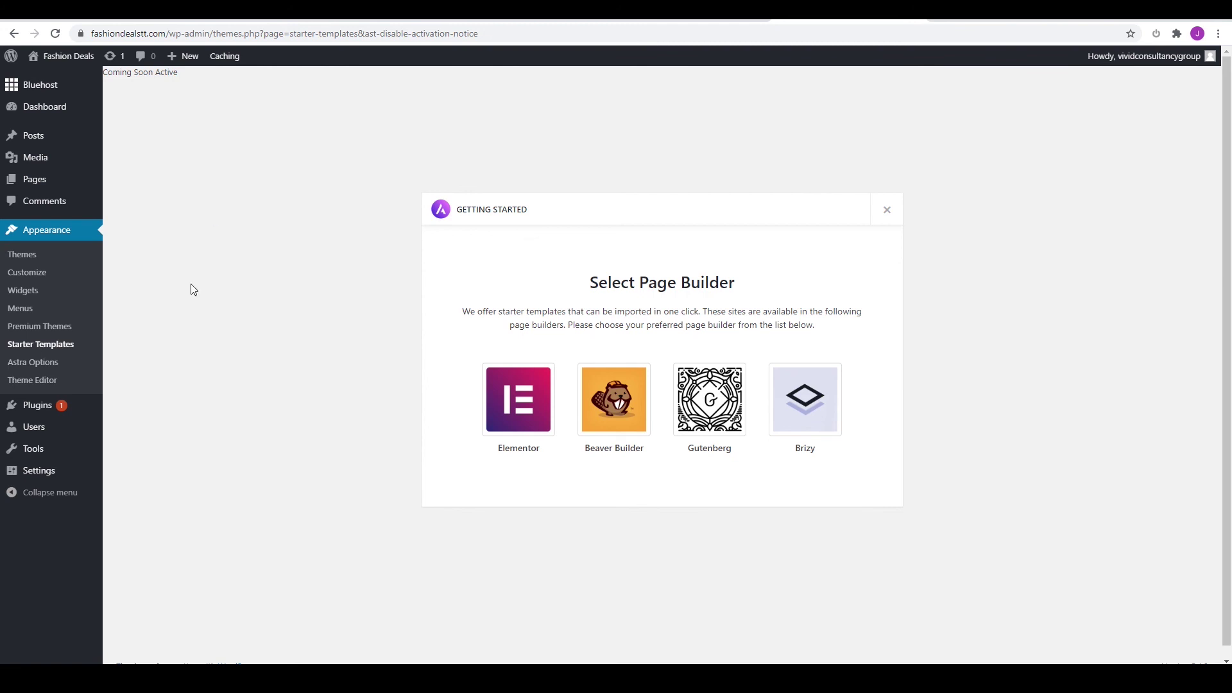
# - Find the Elementor Page Builder plugin by searching for "elementor", and install and activate it
pyautogui.click(34, 410)
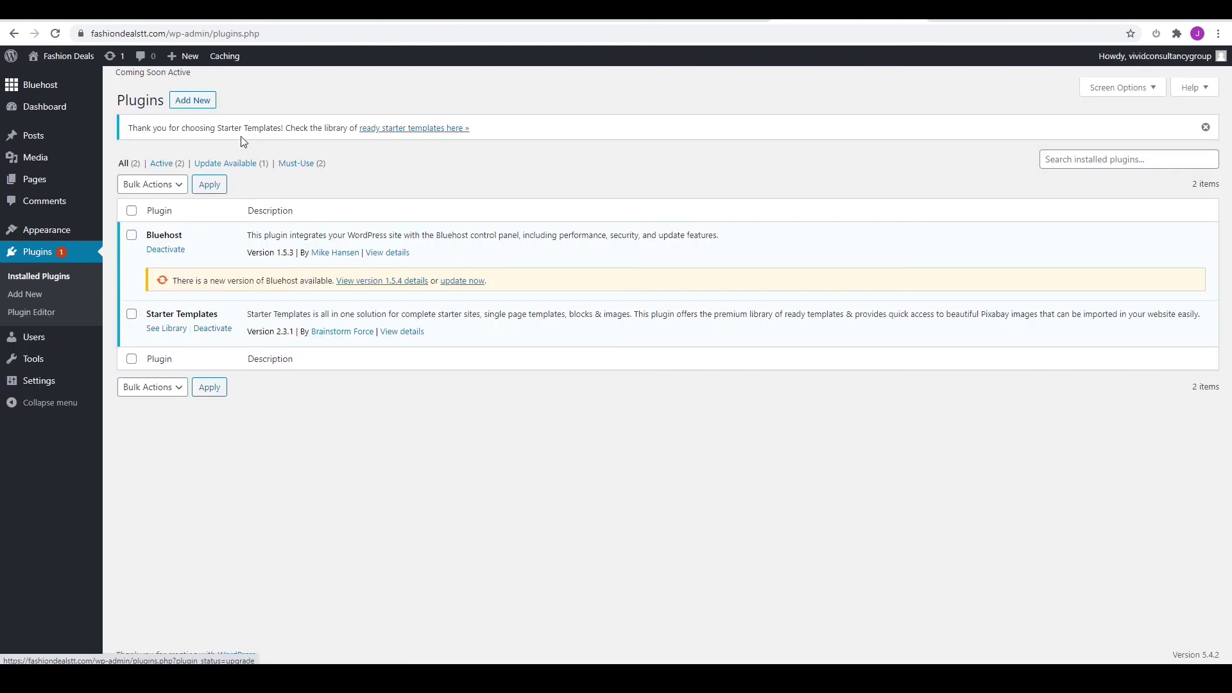
pyautogui.click(189, 103)
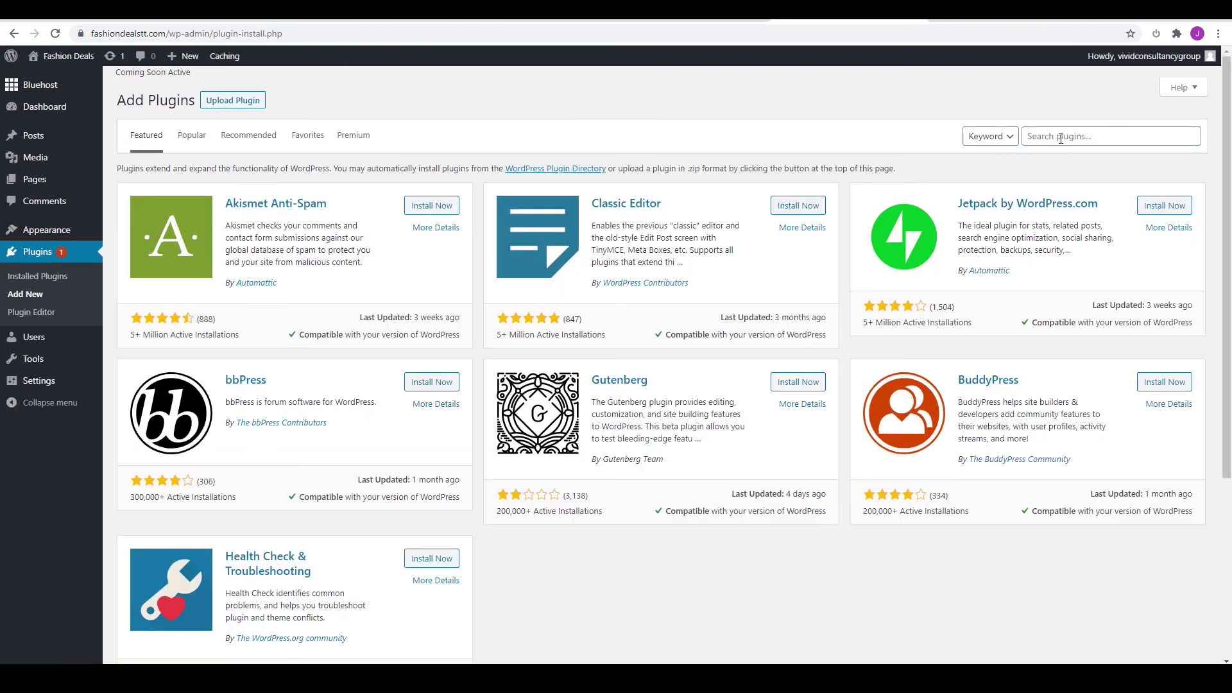
pyautogui.click(1081, 137)
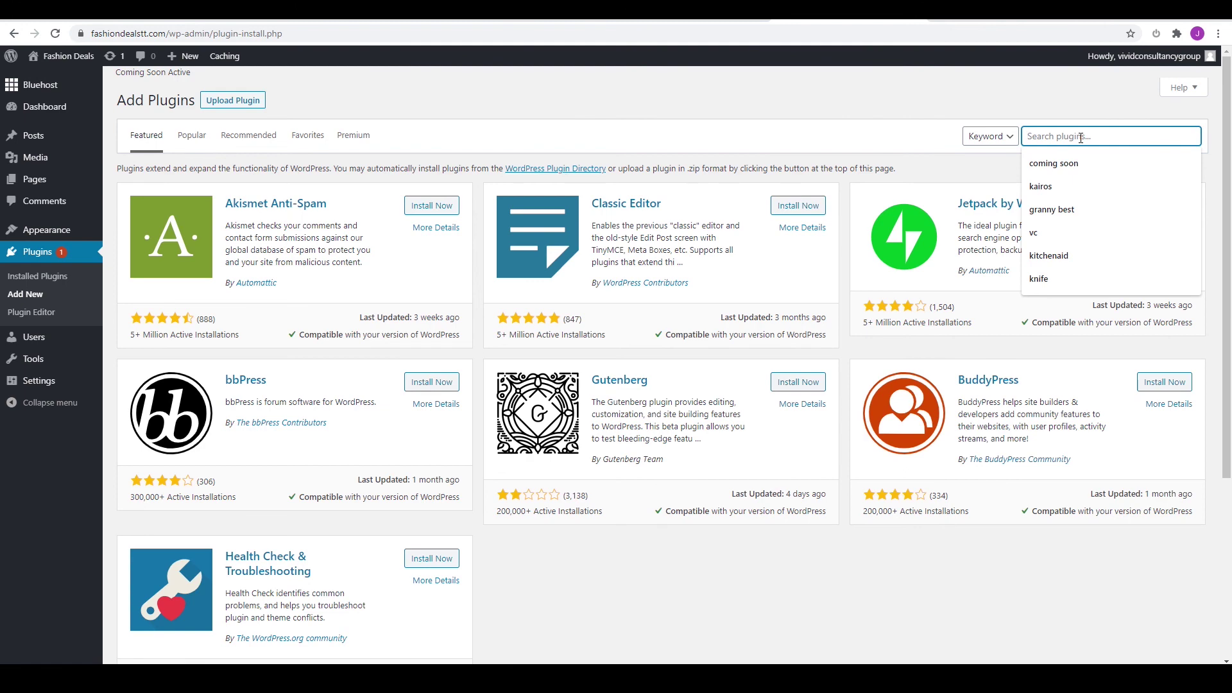
pyautogui.write('elementor')
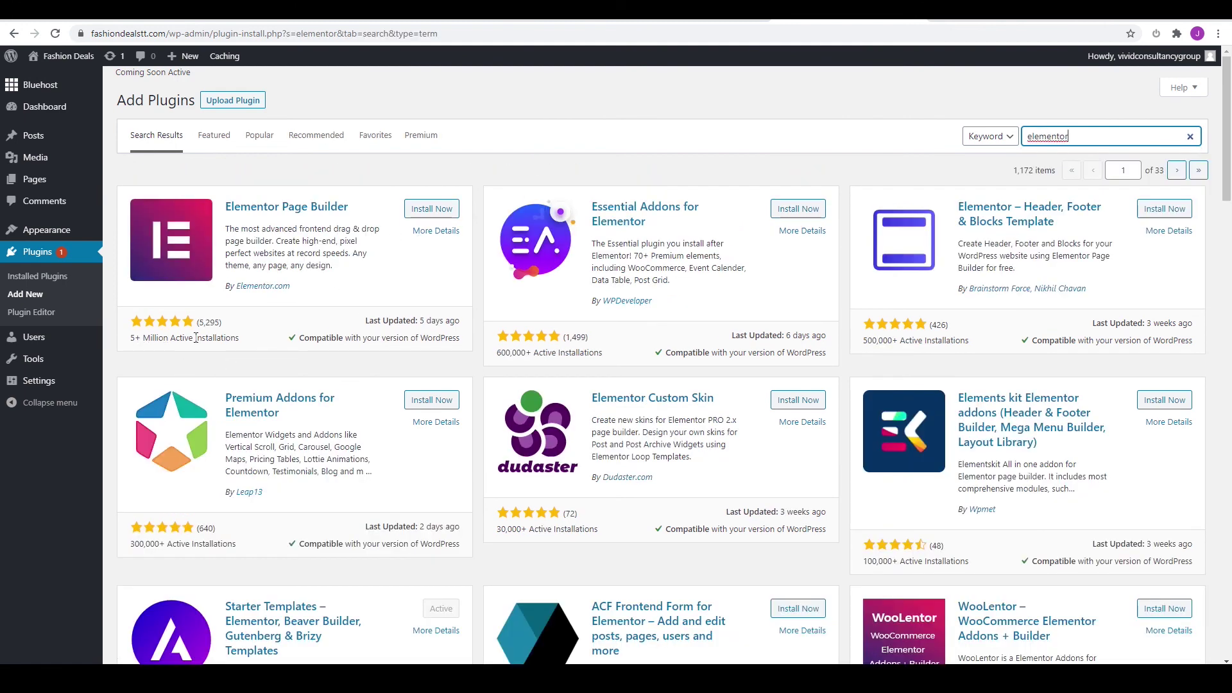
pyautogui.click(434, 214)
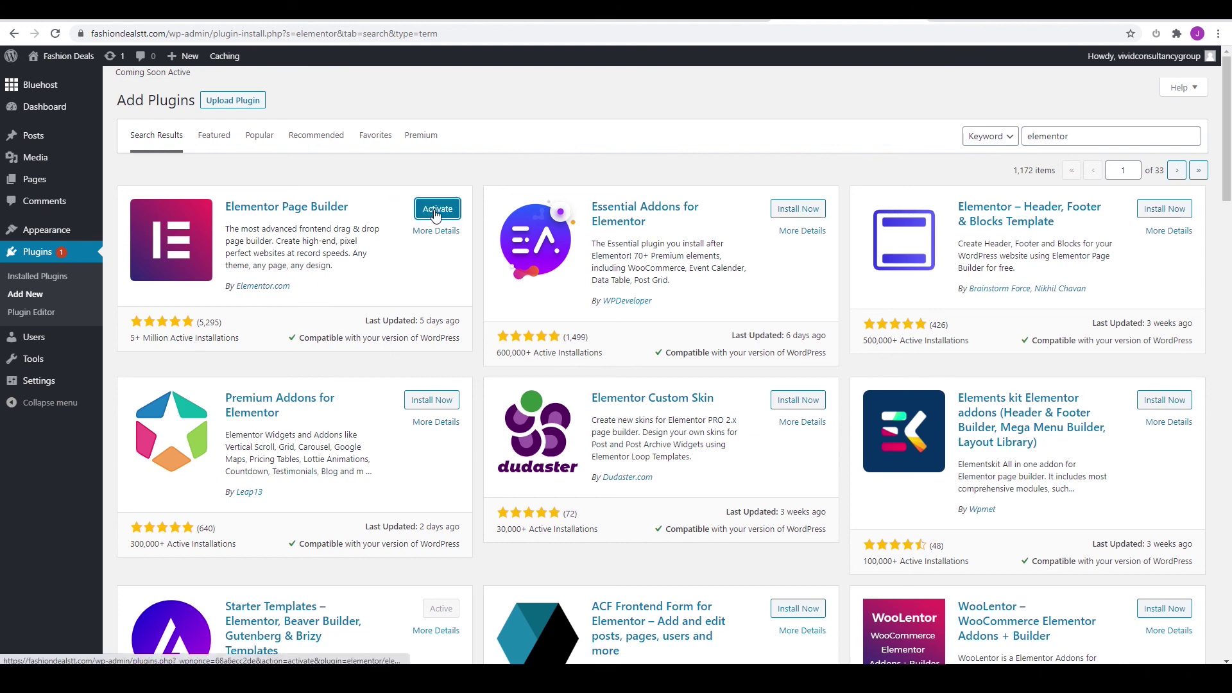
pyautogui.click(434, 211)
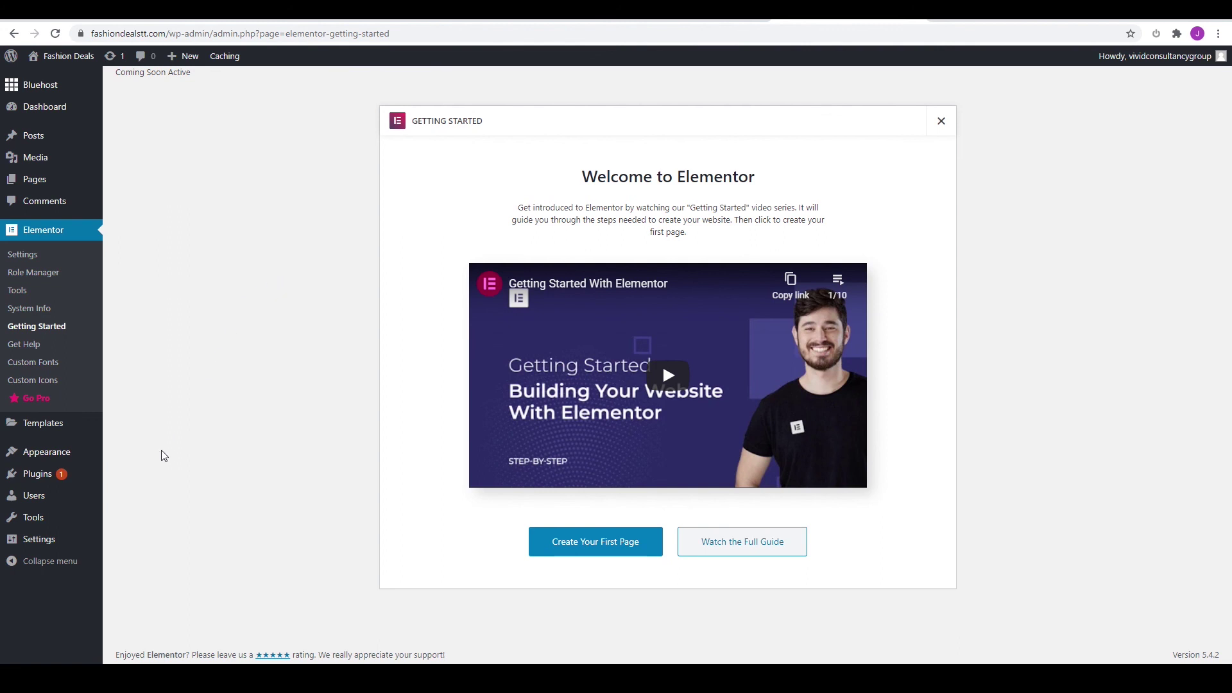
# - Open the Astra starter templates with Elementor as the page builder and filter them to the eCommerce category
pyautogui.moveTo(63, 456)
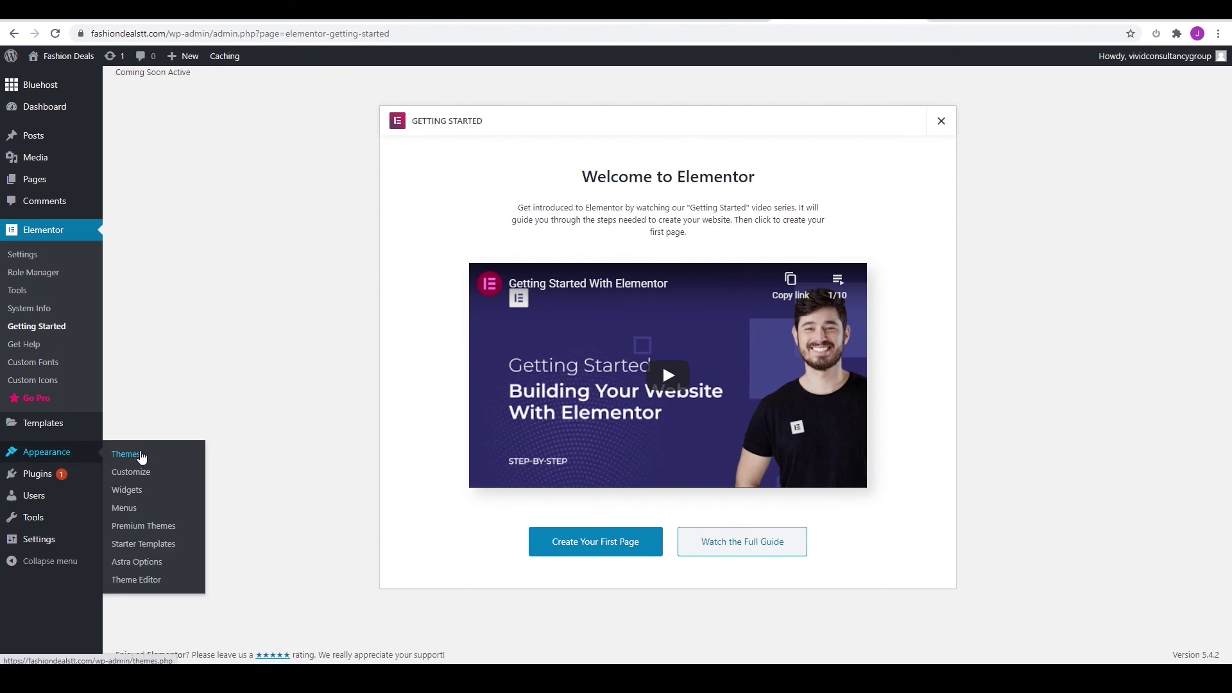
pyautogui.click(167, 553)
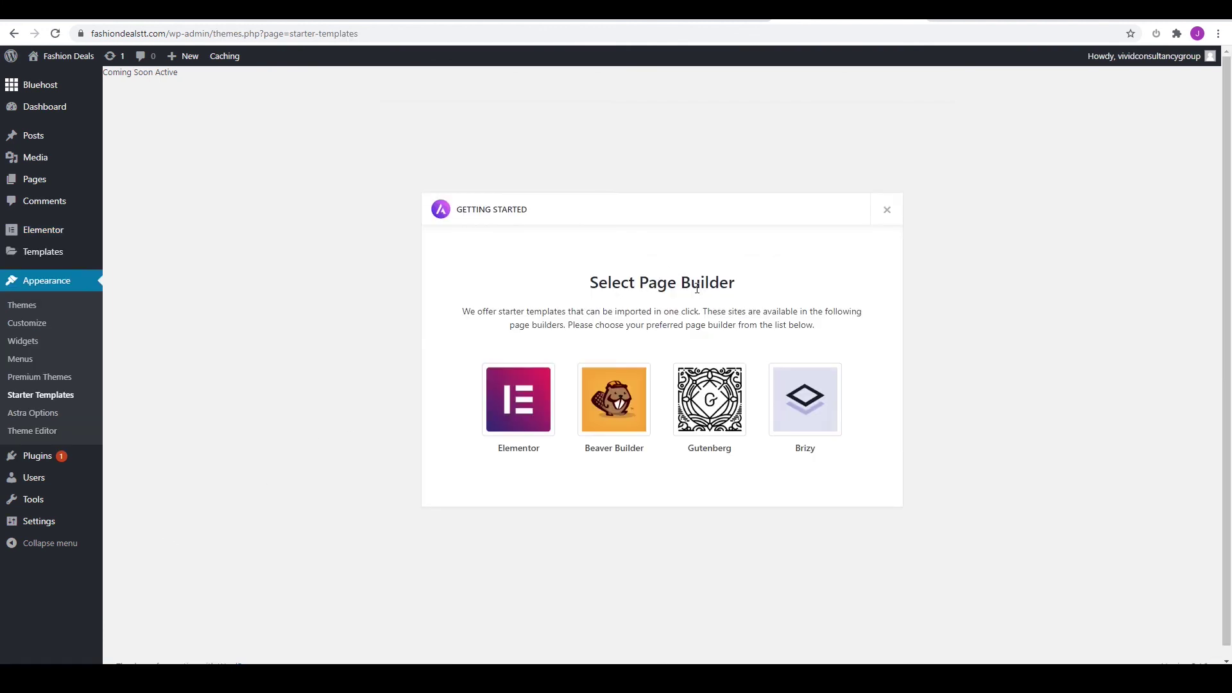
pyautogui.click(519, 409)
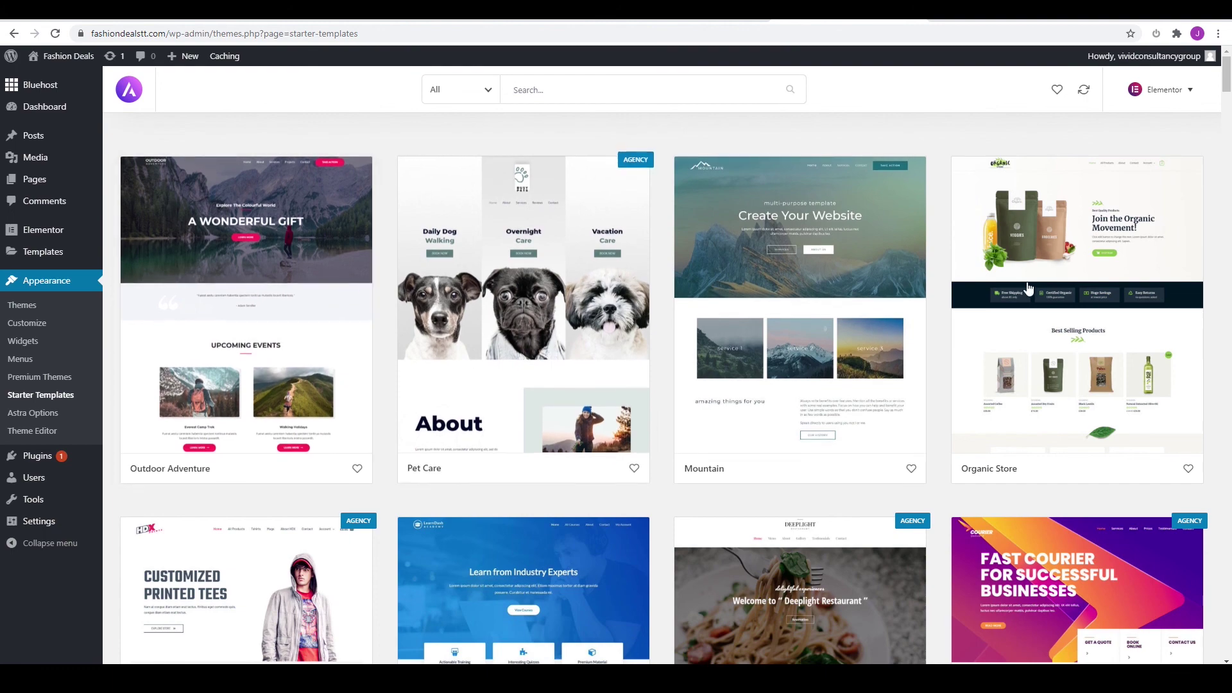
pyautogui.scroll(-8, 1045, 284)
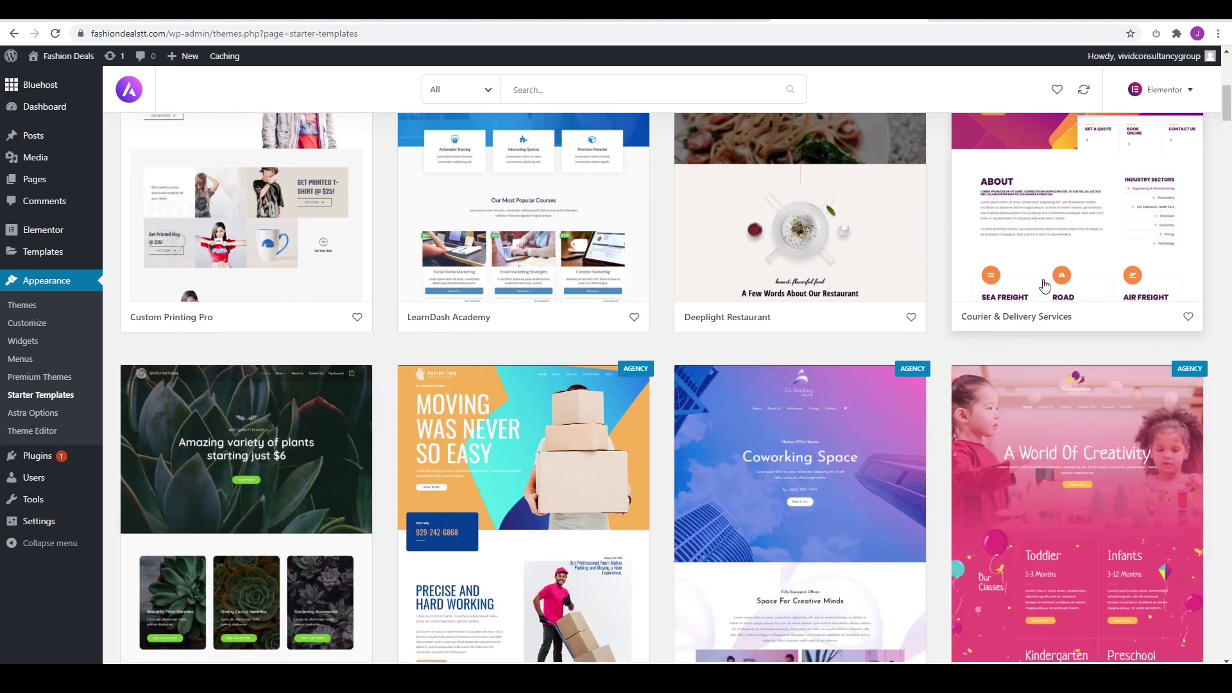
pyautogui.scroll(8, 594, 186)
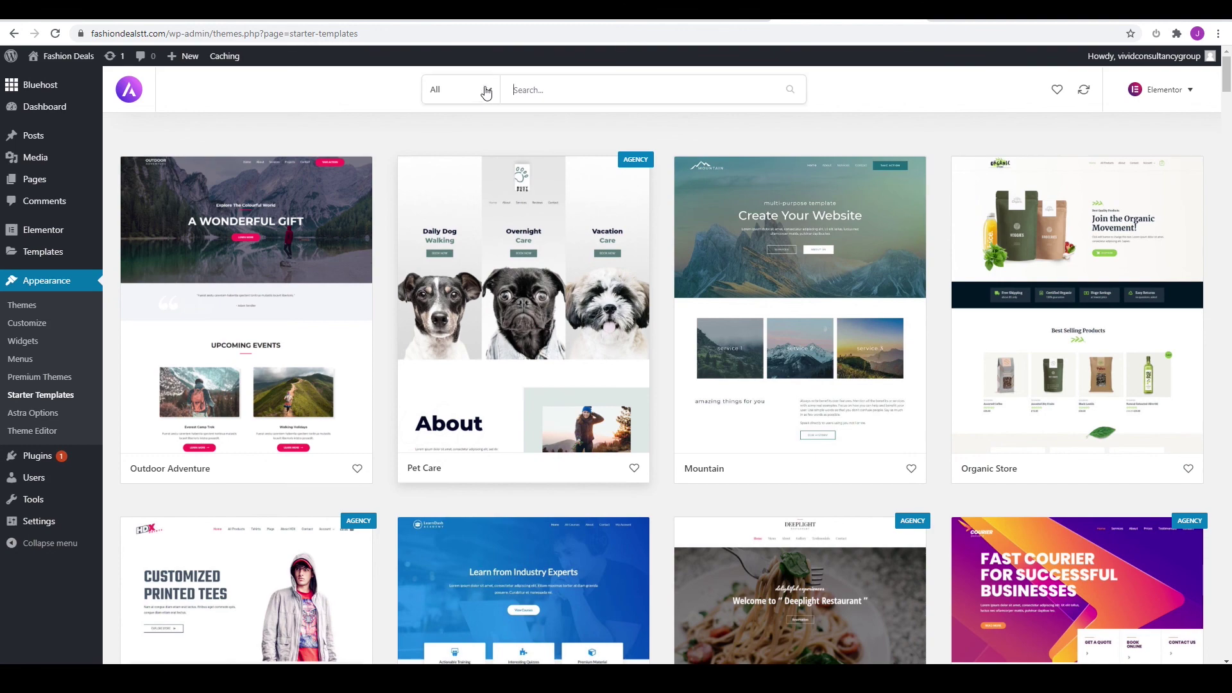
pyautogui.click(484, 94)
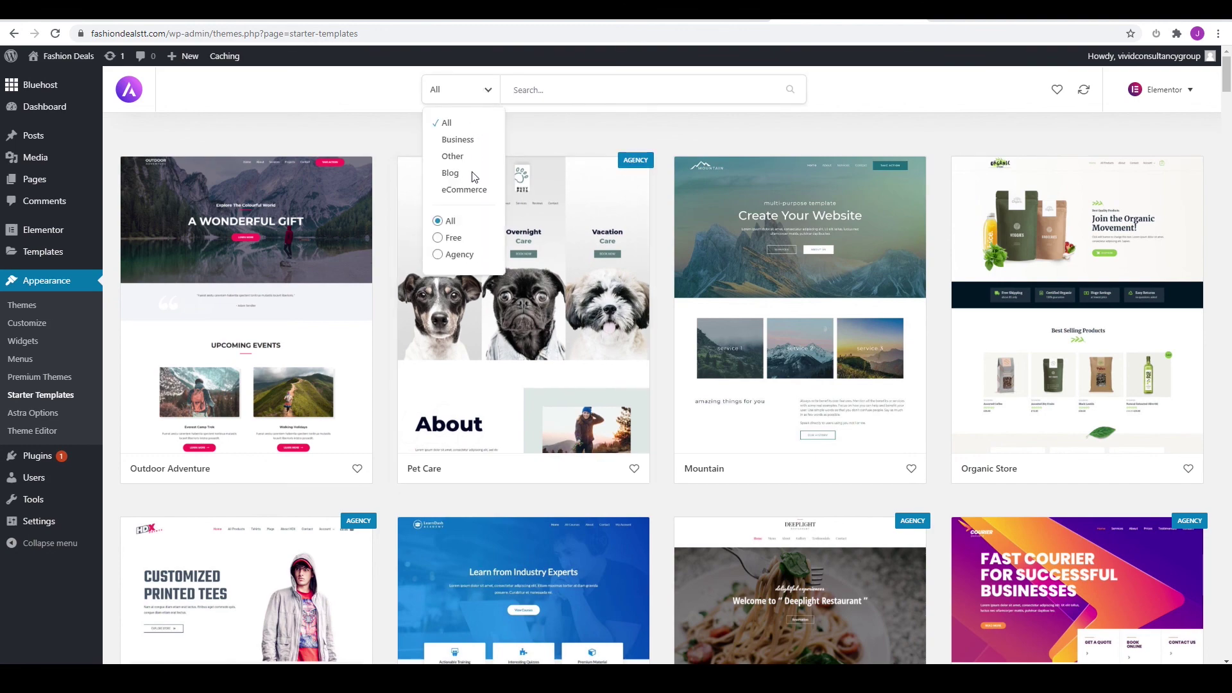
pyautogui.click(465, 191)
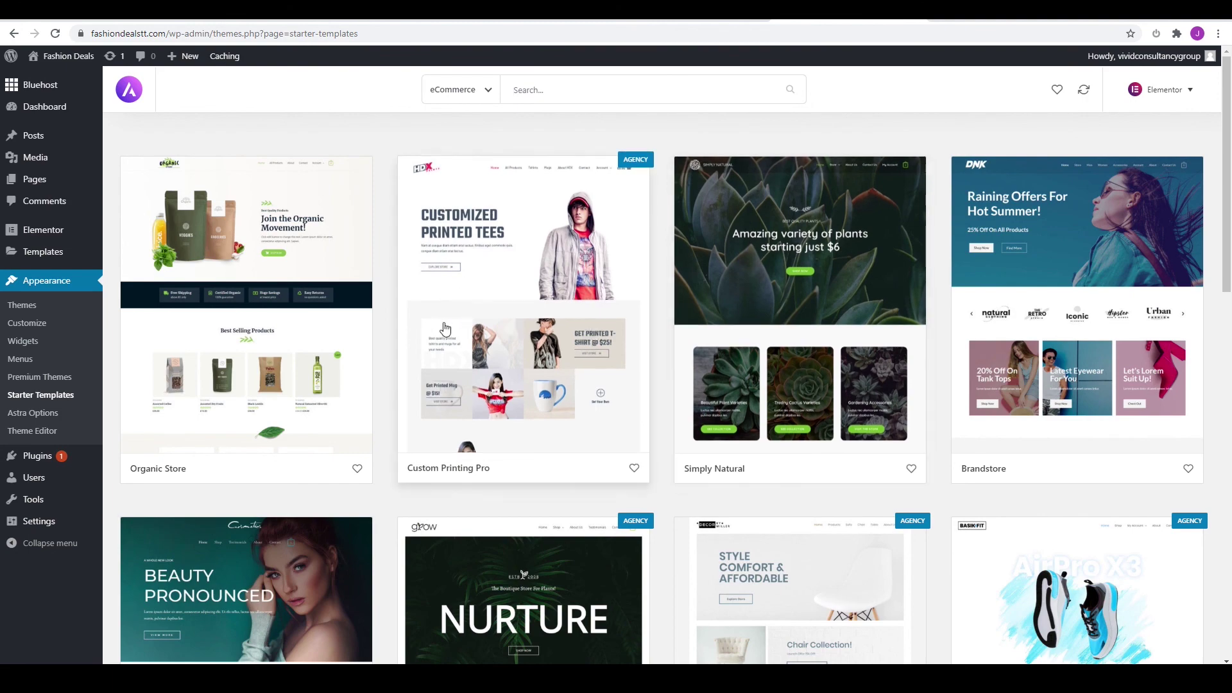
# - Look through the eCommerce starter templates and open the free Custom Printing template
pyautogui.scroll(-7, 943, 303)
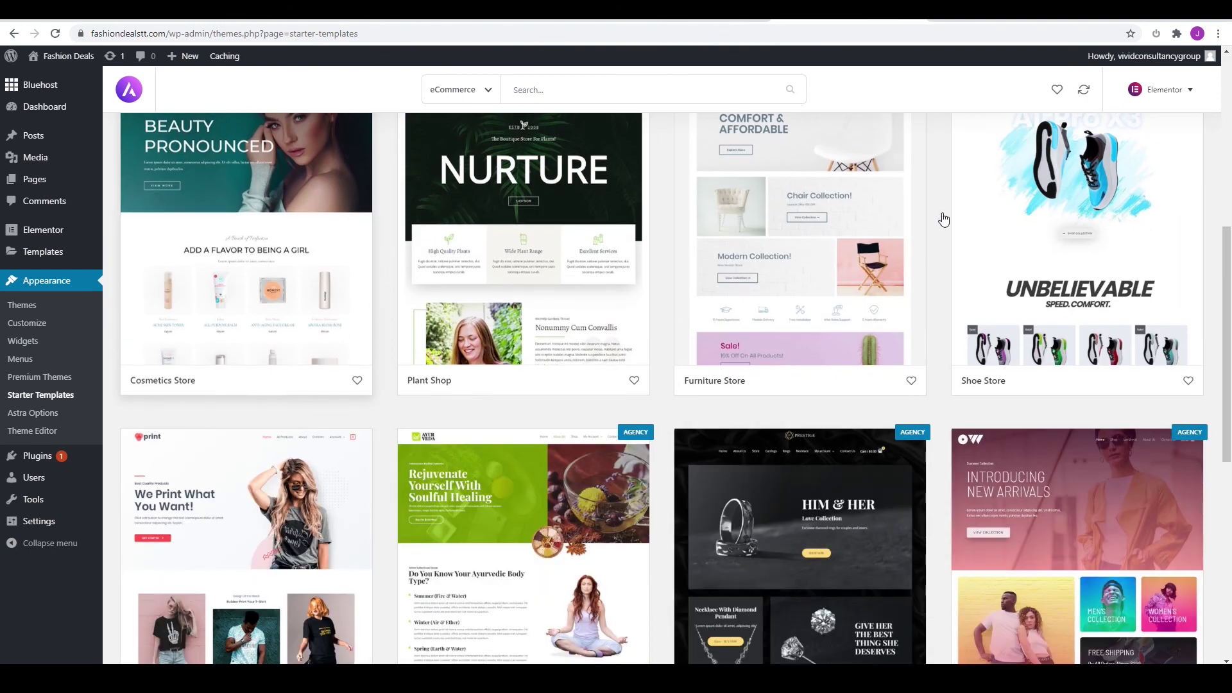
pyautogui.scroll(-2, 928, 246)
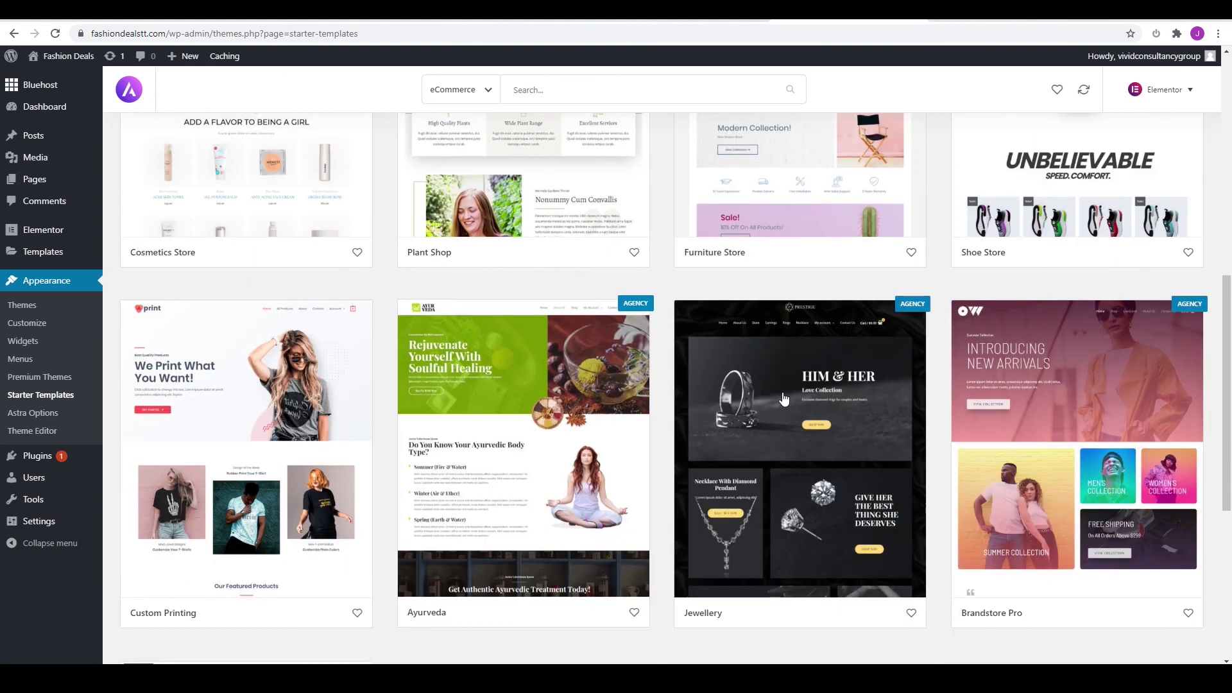
pyautogui.scroll(-3, 810, 314)
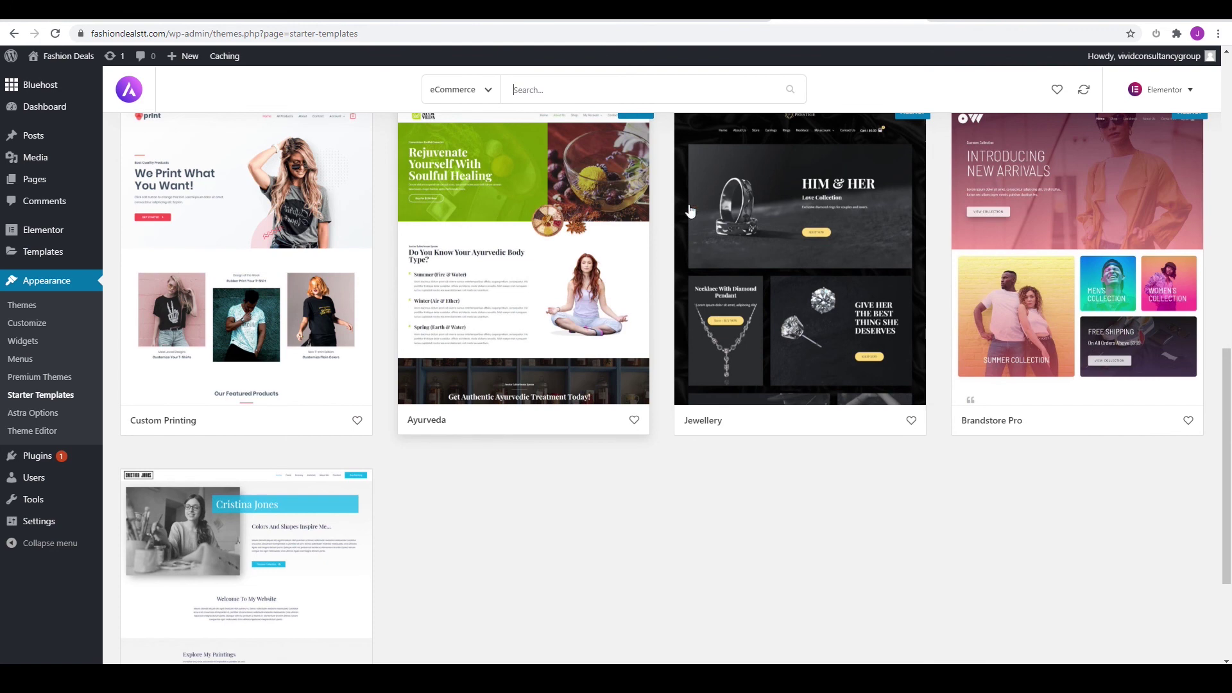
pyautogui.scroll(2, 316, 296)
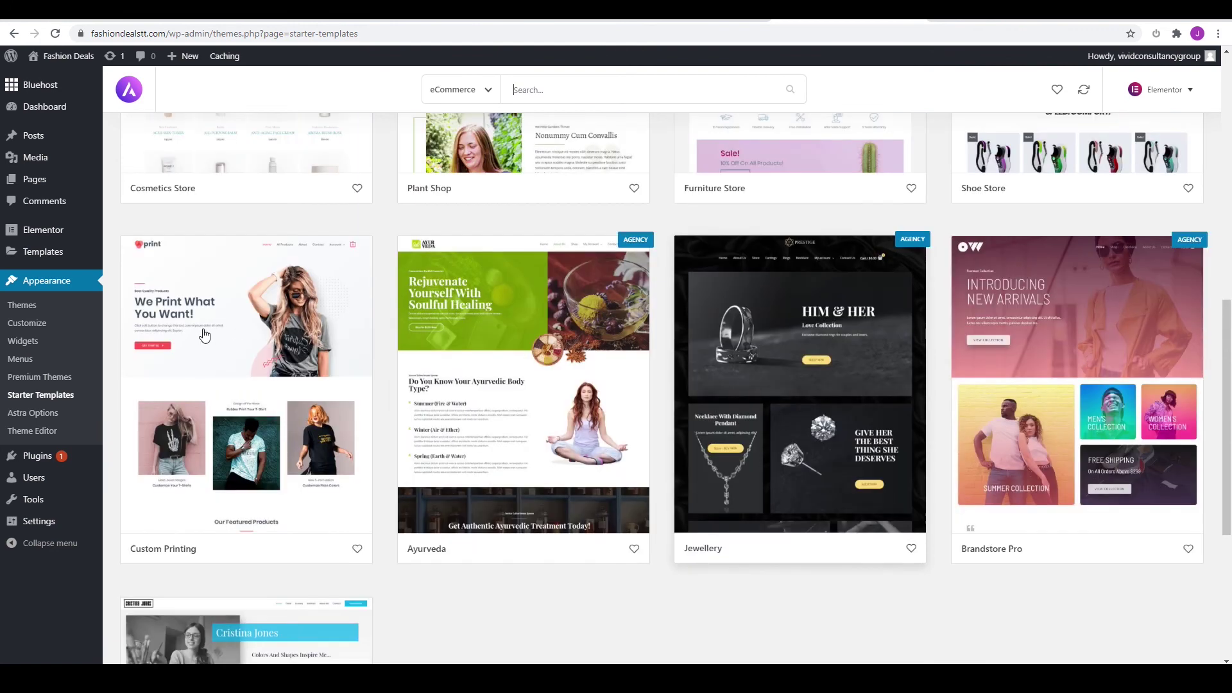
pyautogui.click(228, 385)
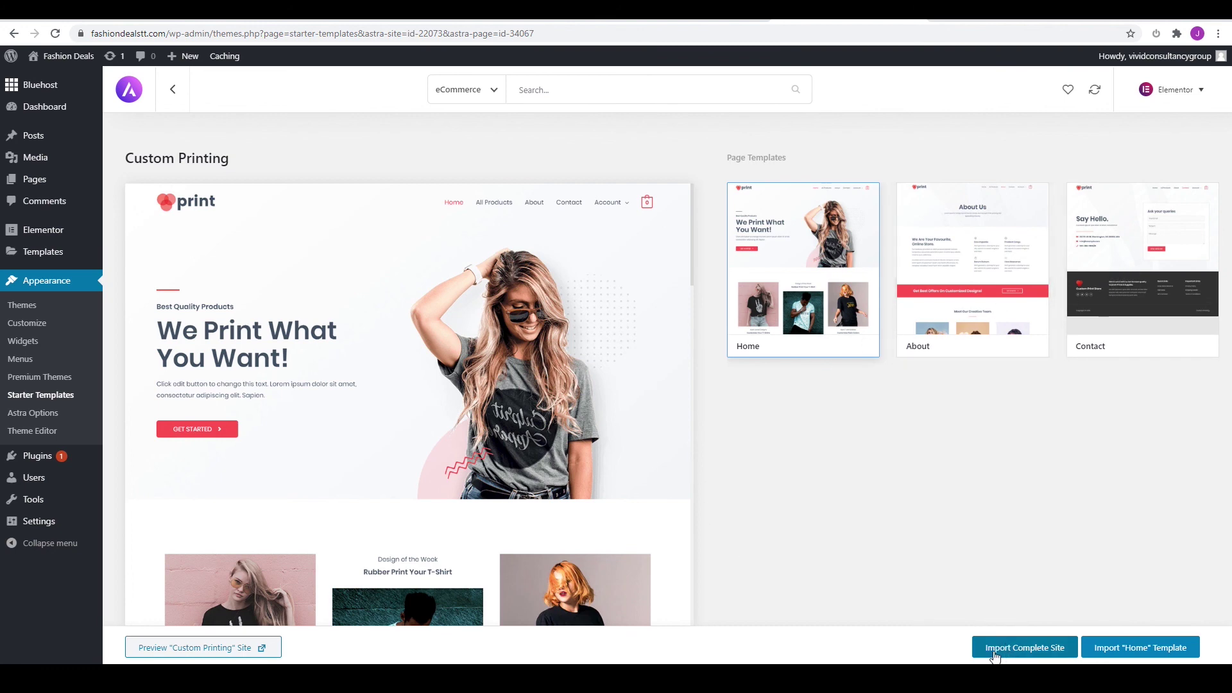
# - Import the complete Custom Printing site with customizer settings, widgets, required plugins and content, checking the required plugins list first
pyautogui.click(1048, 653)
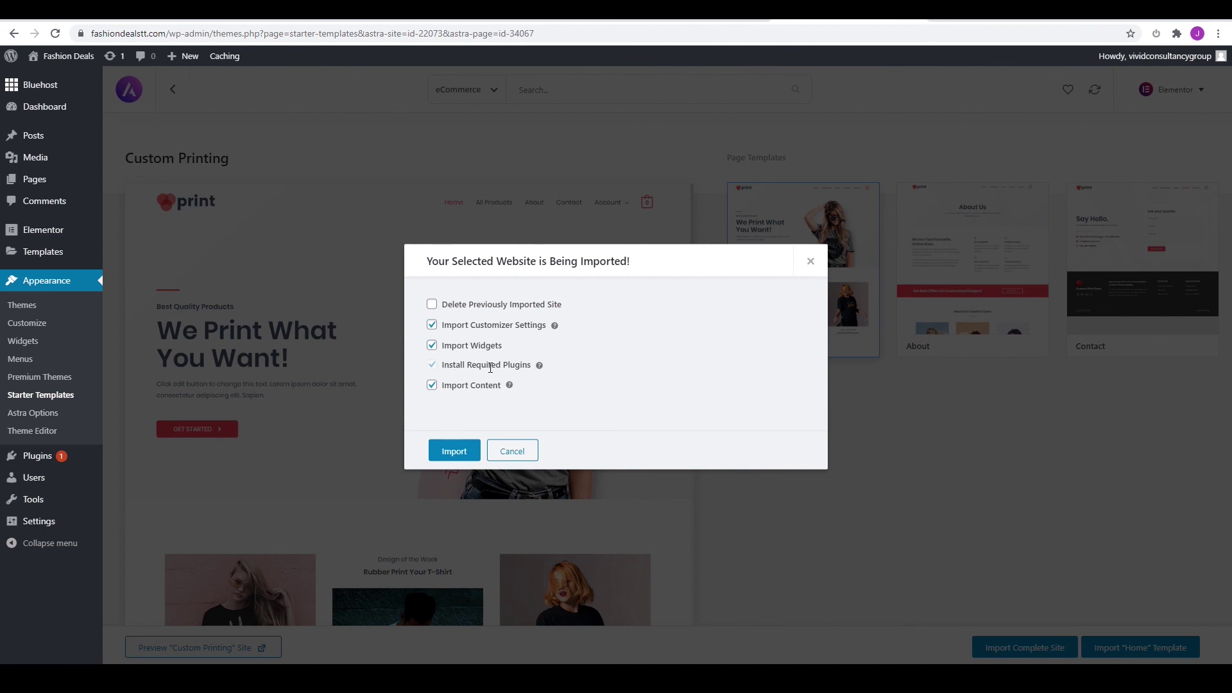
pyautogui.click(540, 367)
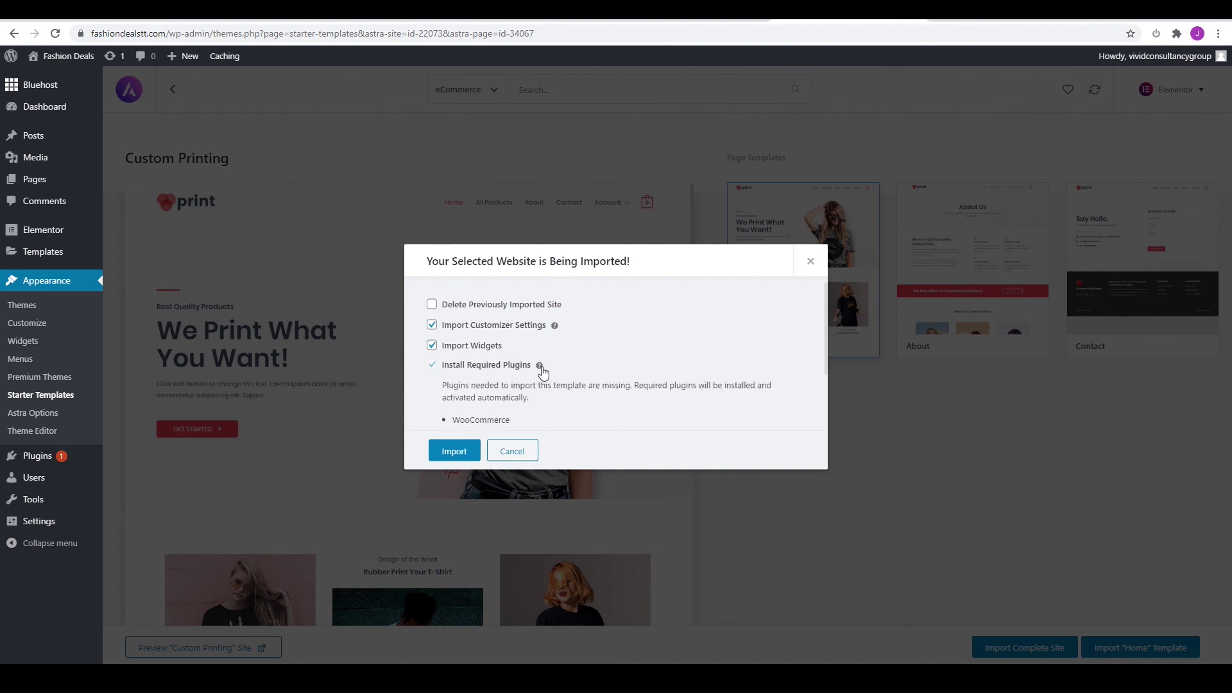
pyautogui.scroll(-1, 590, 362)
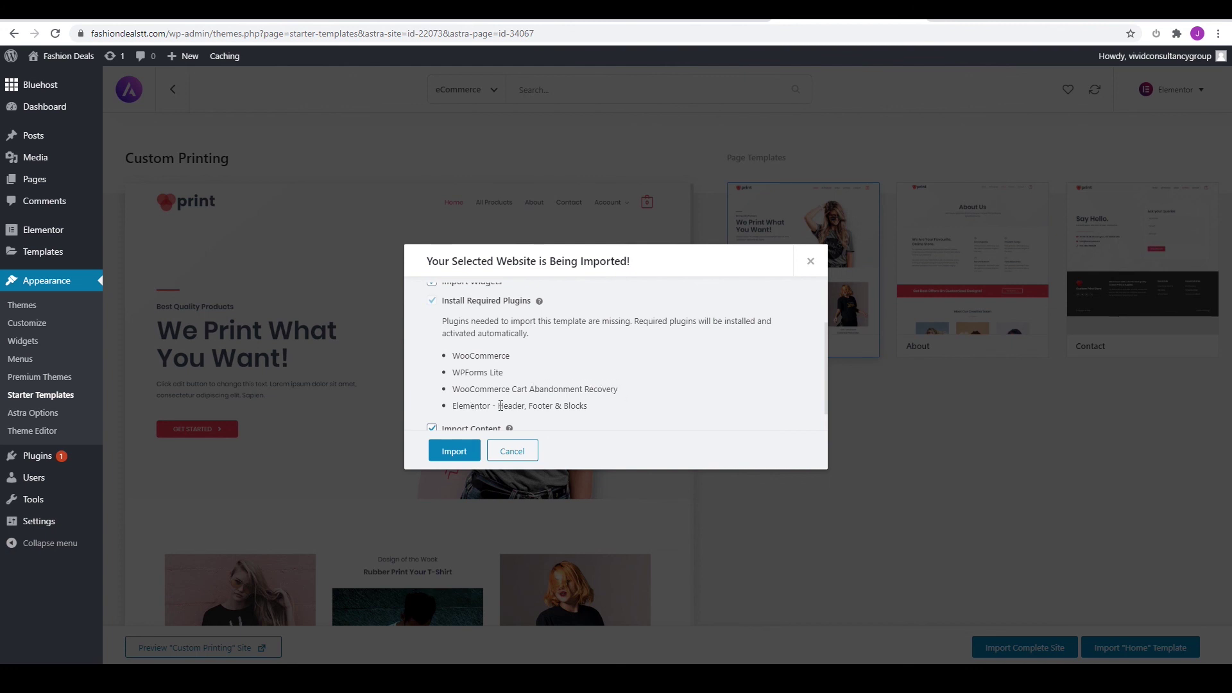
pyautogui.scroll(-1, 595, 406)
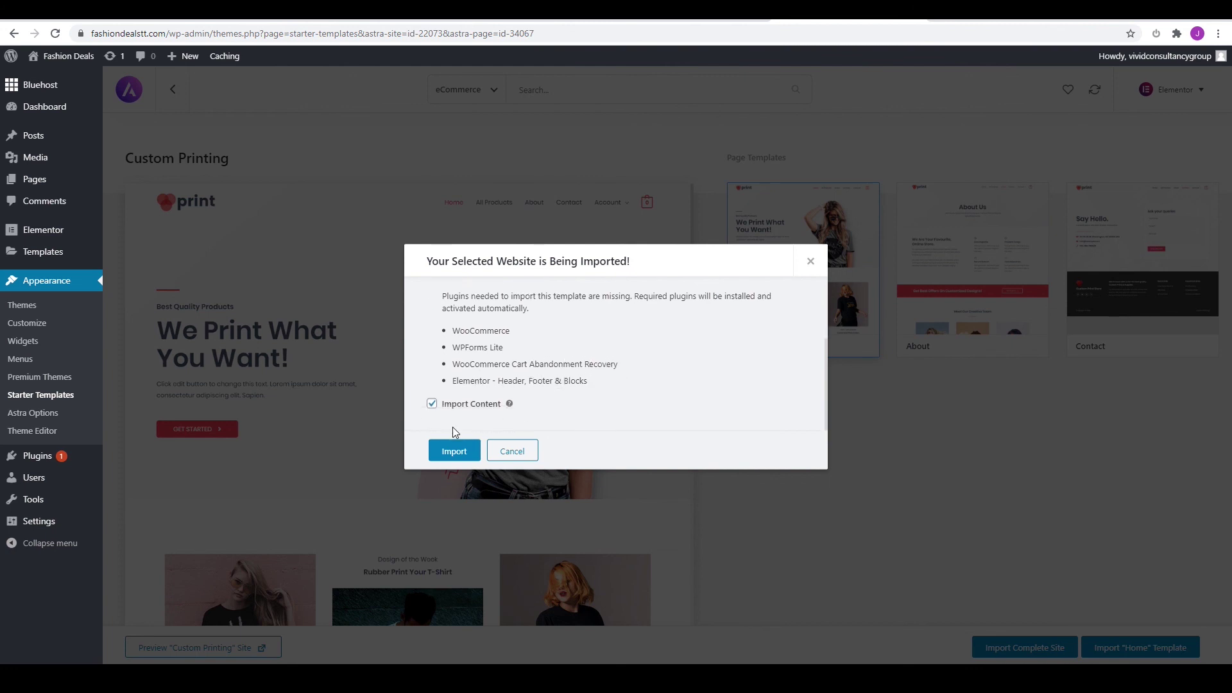
pyautogui.click(456, 451)
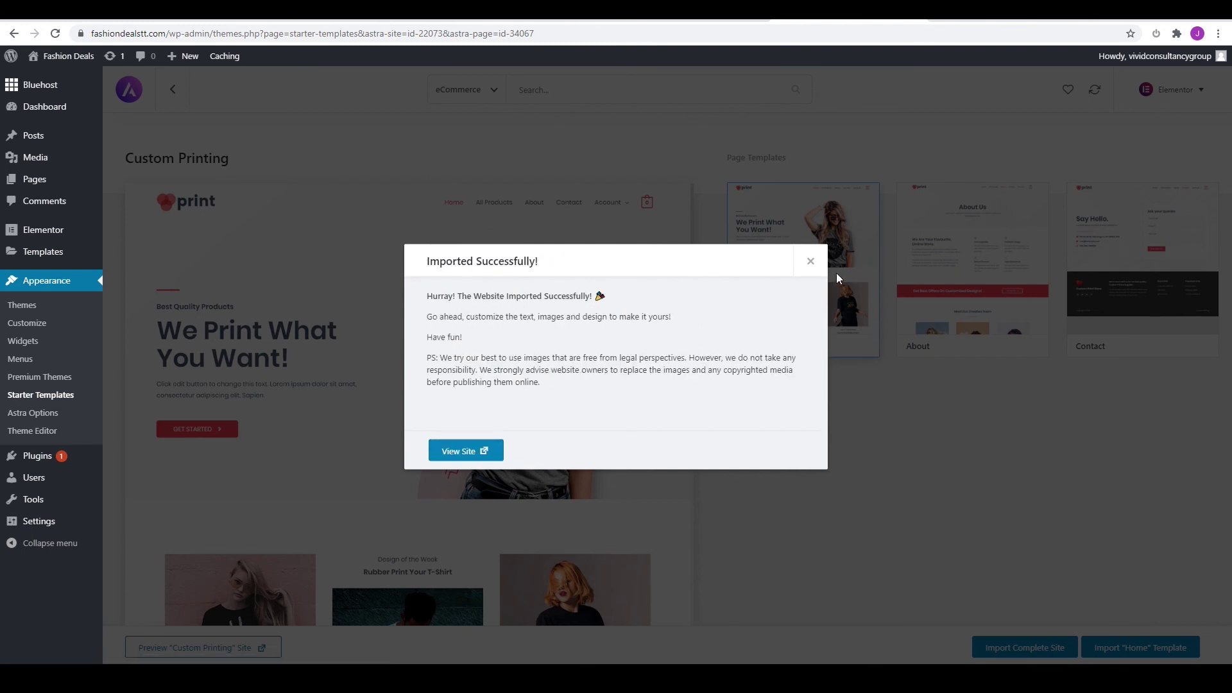
pyautogui.click(810, 264)
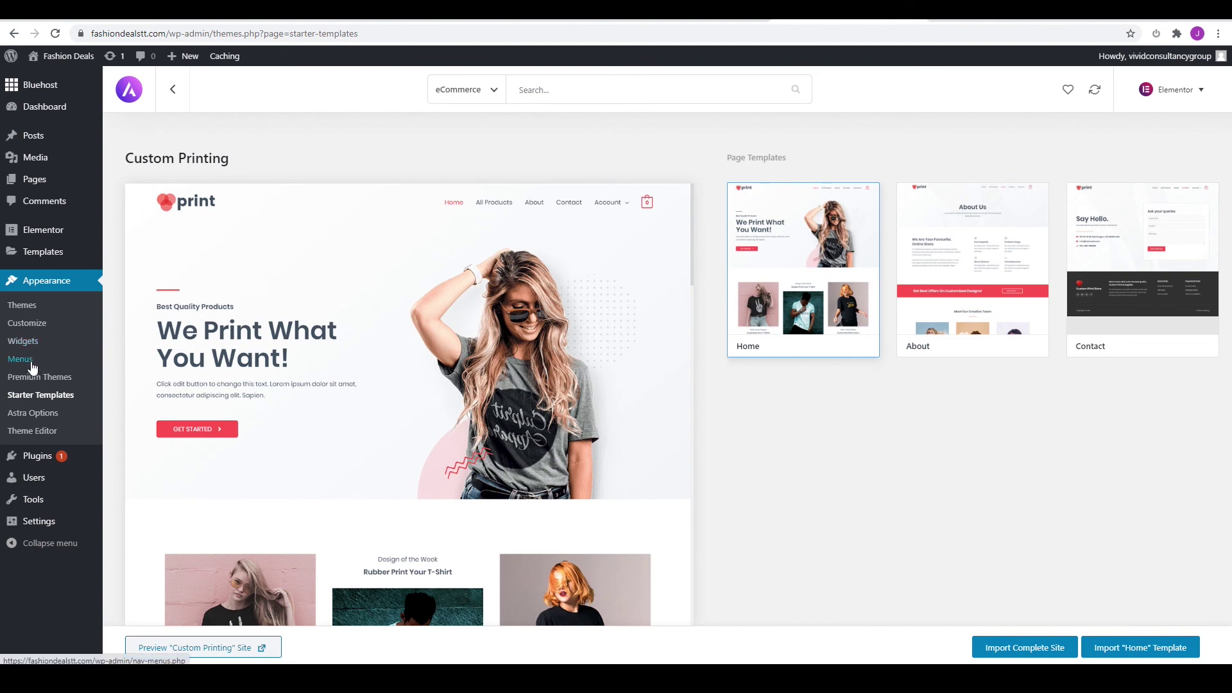
# - Find the Funnel Builder by CartFlows plugin by searching for "cartflows", and install and activate it
pyautogui.moveTo(38, 461)
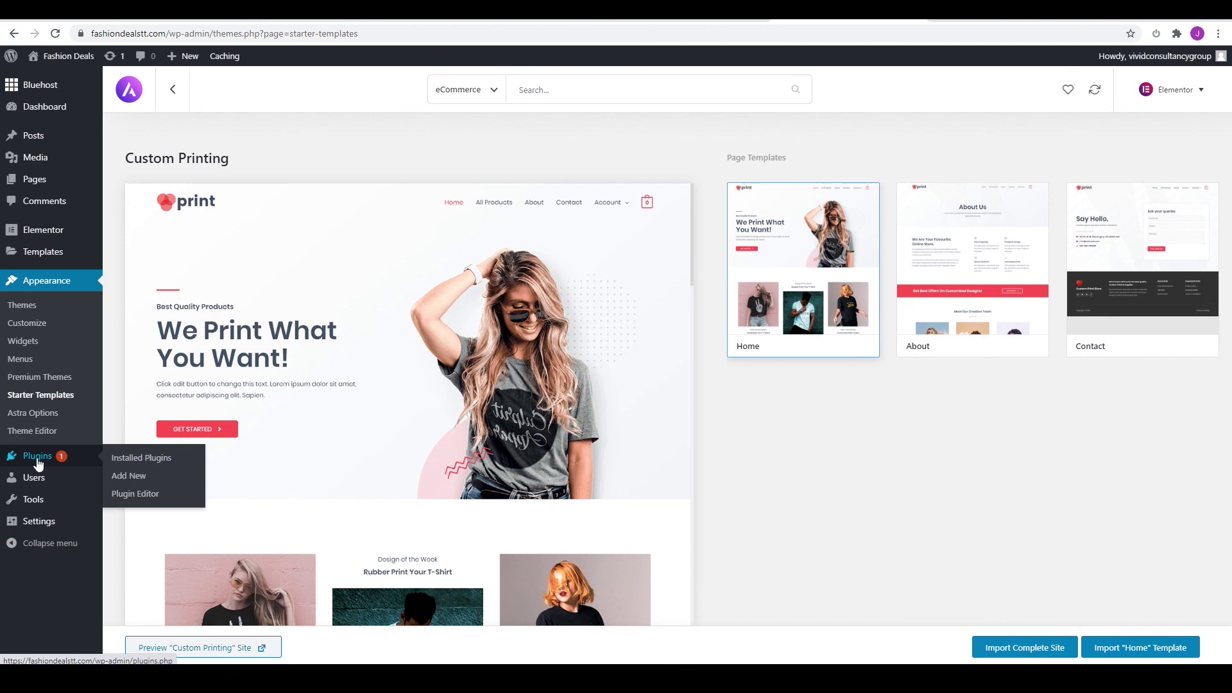
pyautogui.click(37, 459)
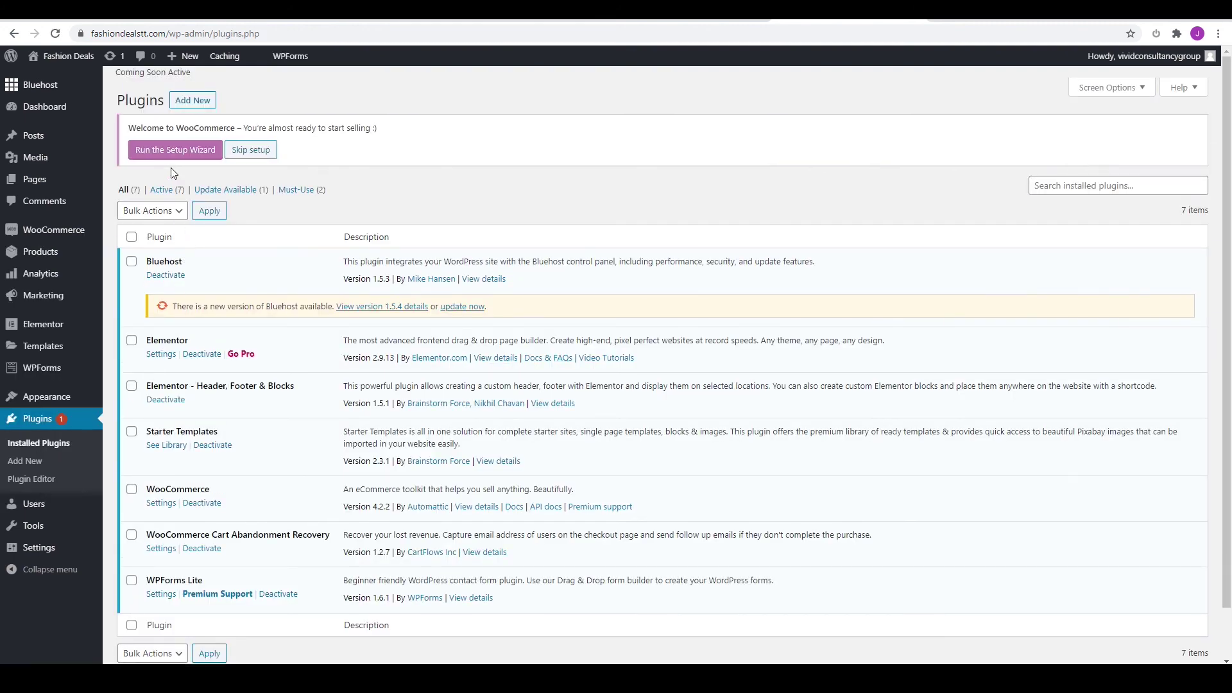
pyautogui.click(193, 97)
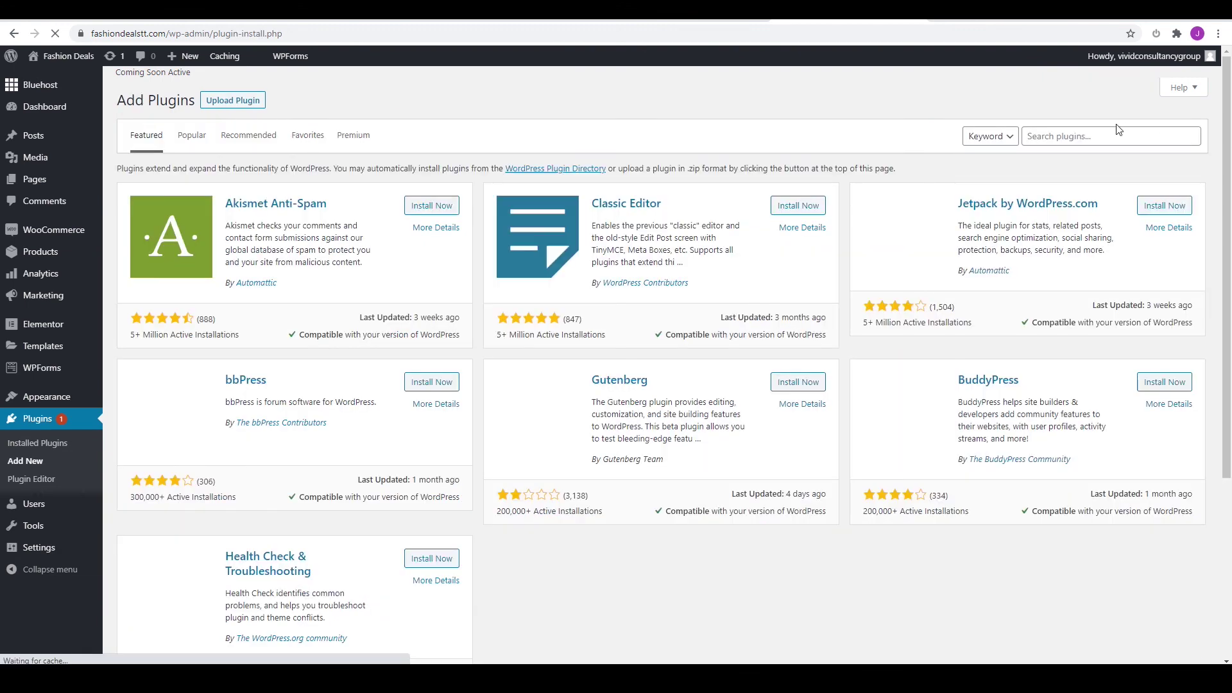
pyautogui.click(1075, 137)
pyautogui.write('cartflows')
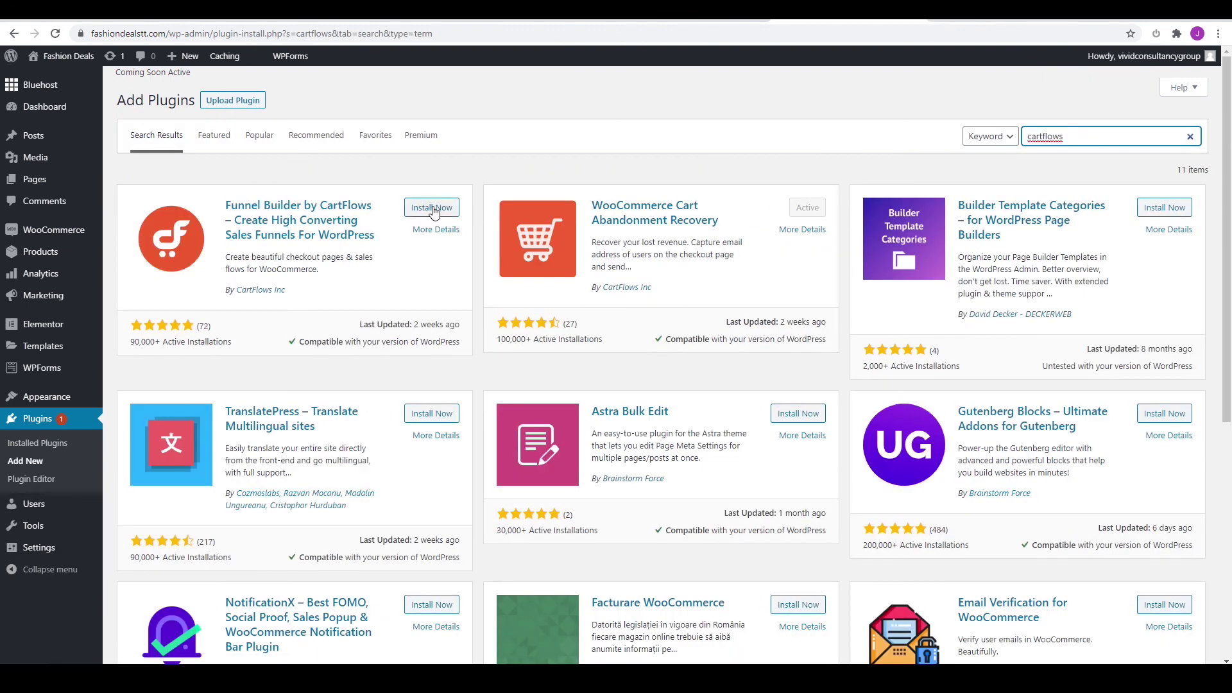
pyautogui.click(433, 209)
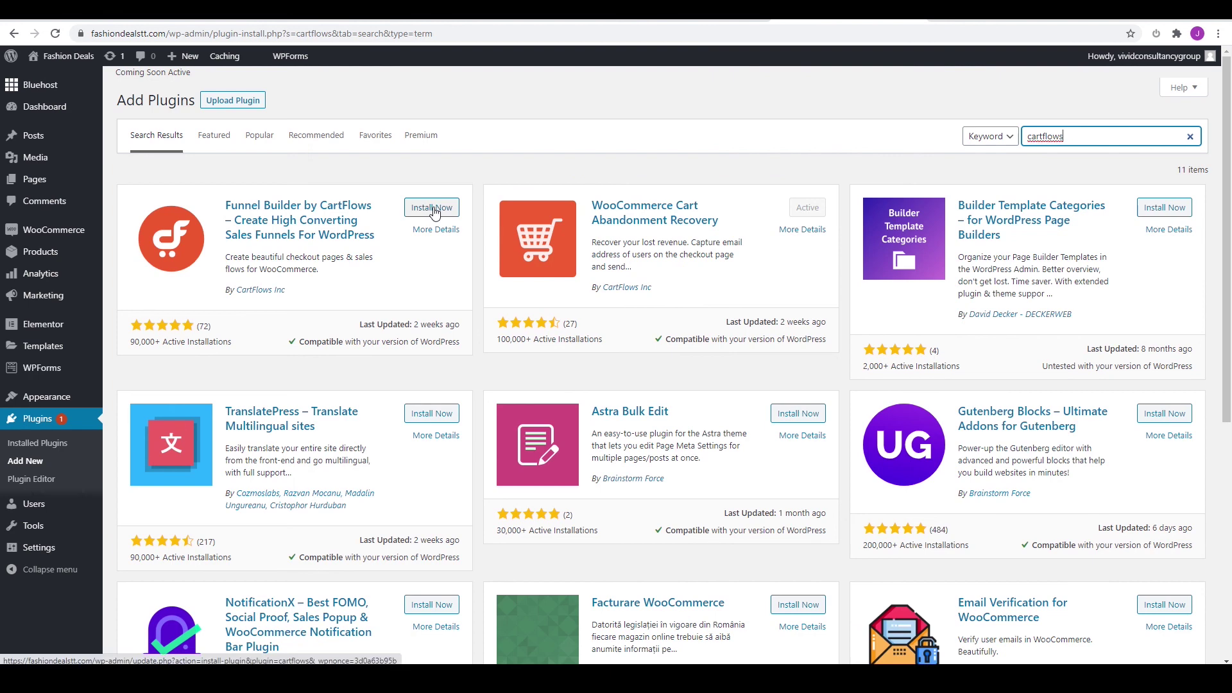
pyautogui.click(436, 208)
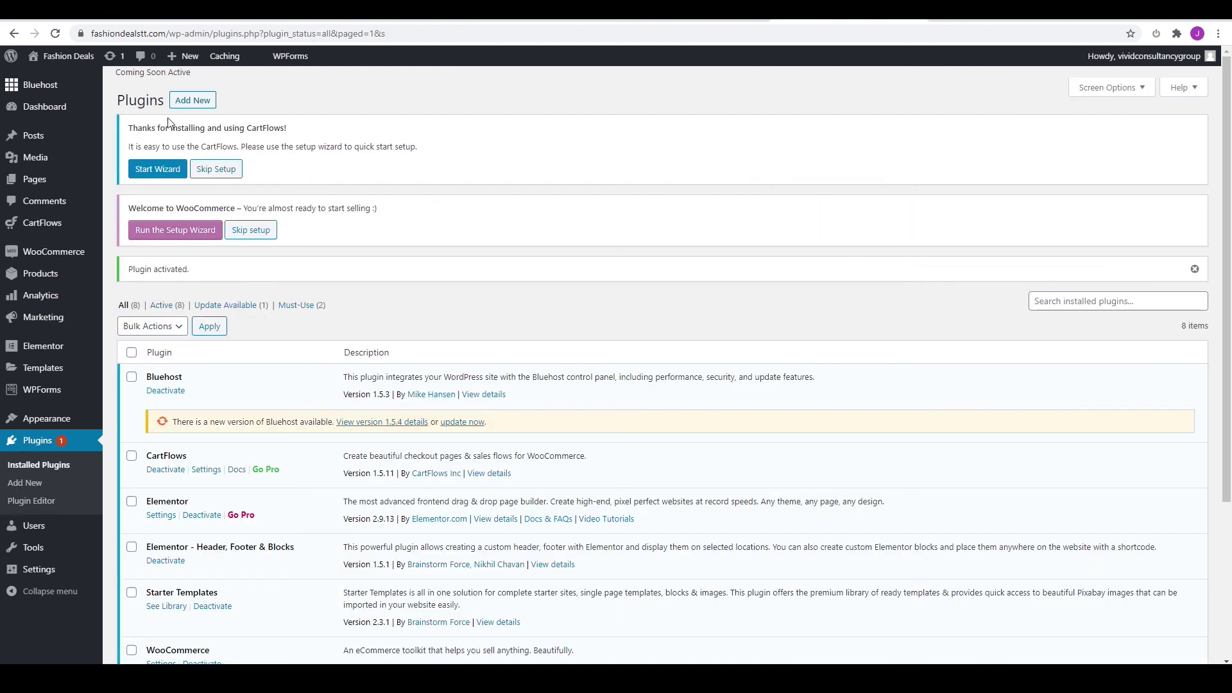
# - Open the live site in a new browser tab and review the imported homepage's banner, featured products and deal sections
pyautogui.moveTo(55, 58)
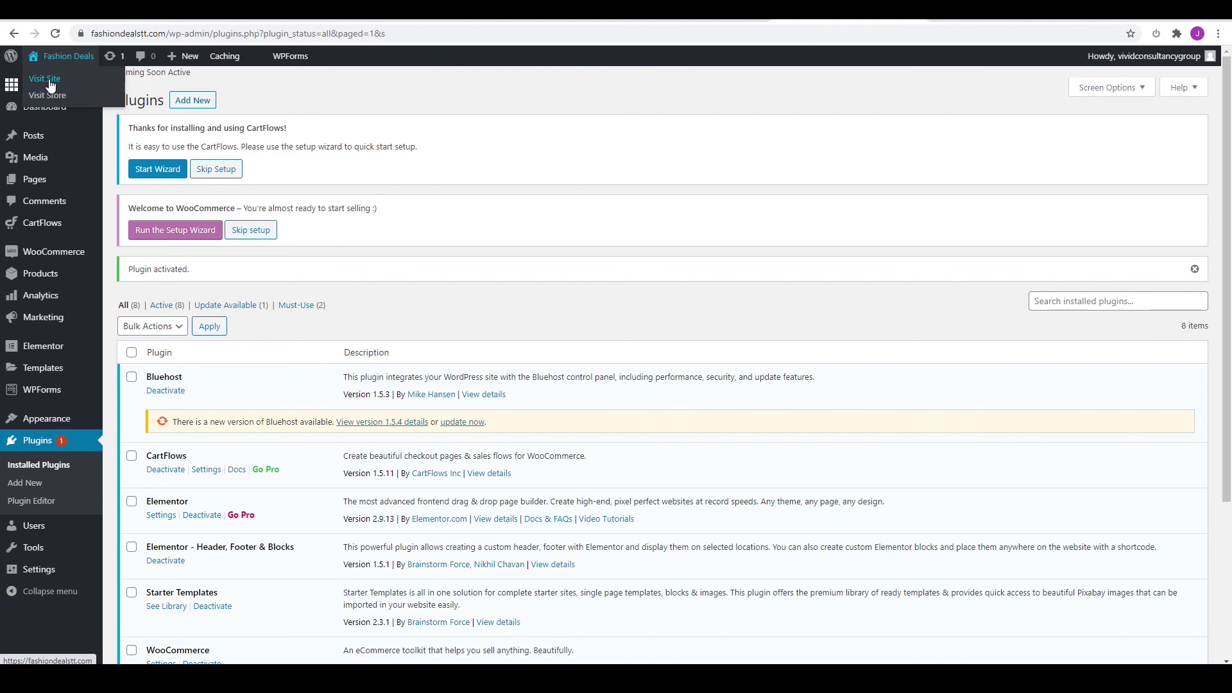
pyautogui.rightClick(50, 85)
pyautogui.click(77, 89)
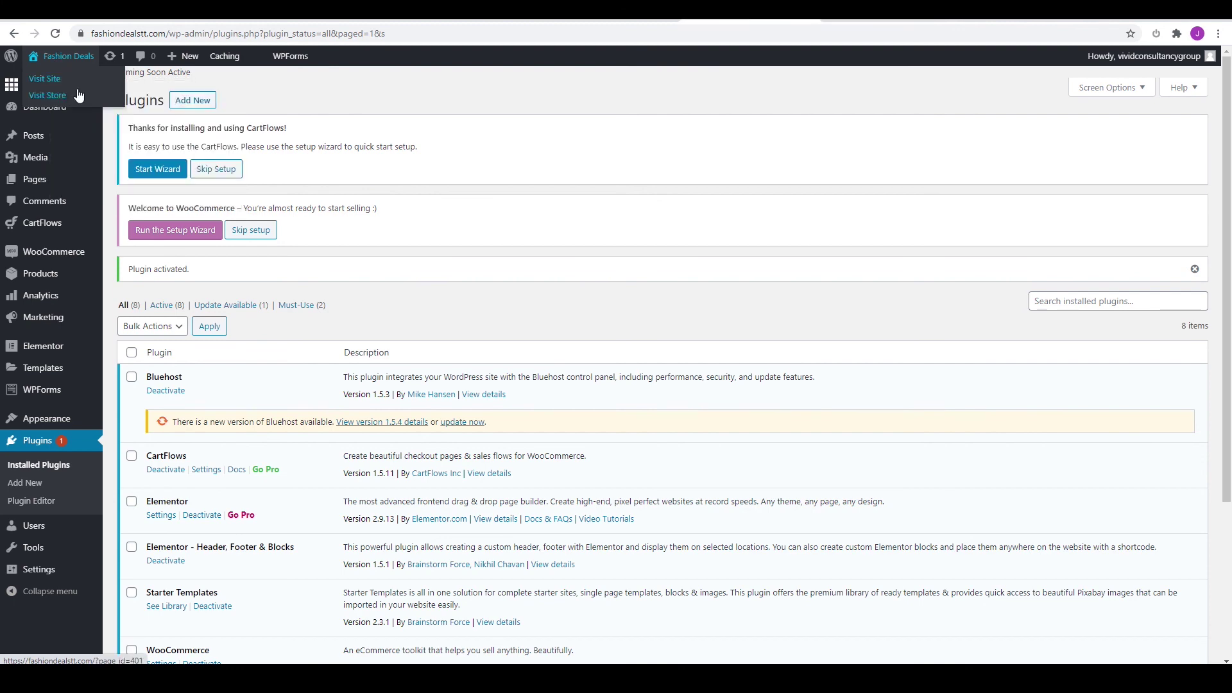
pyautogui.click(868, 24)
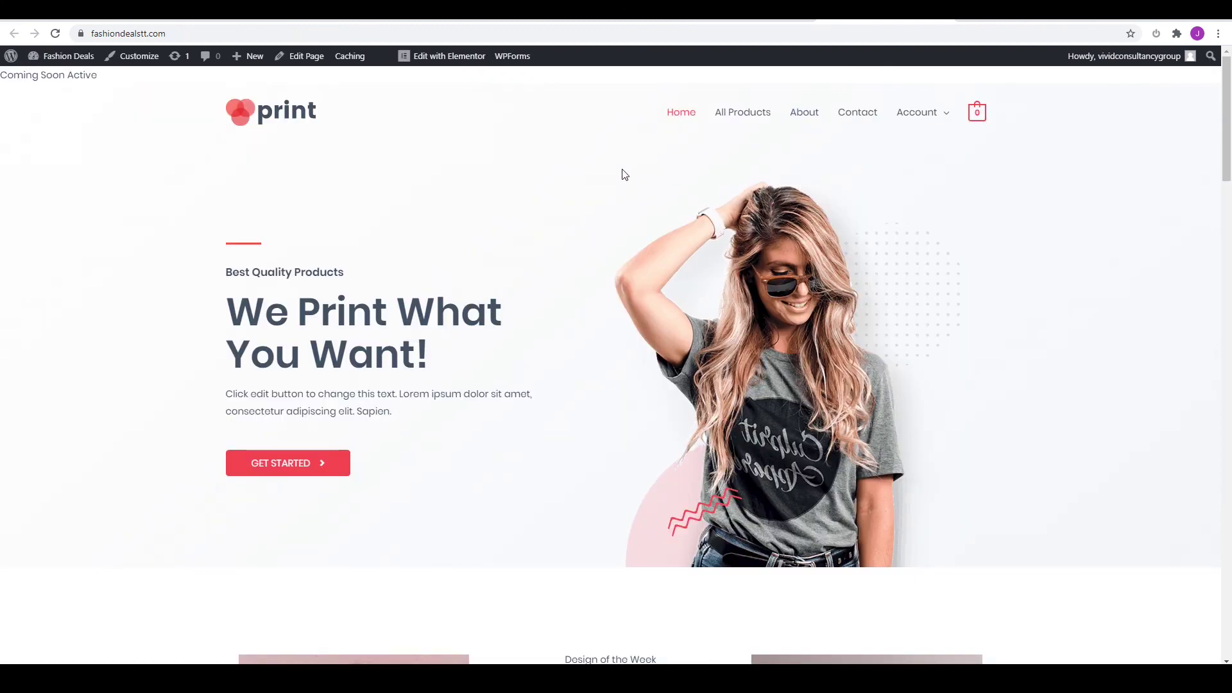
pyautogui.scroll(-9, 625, 174)
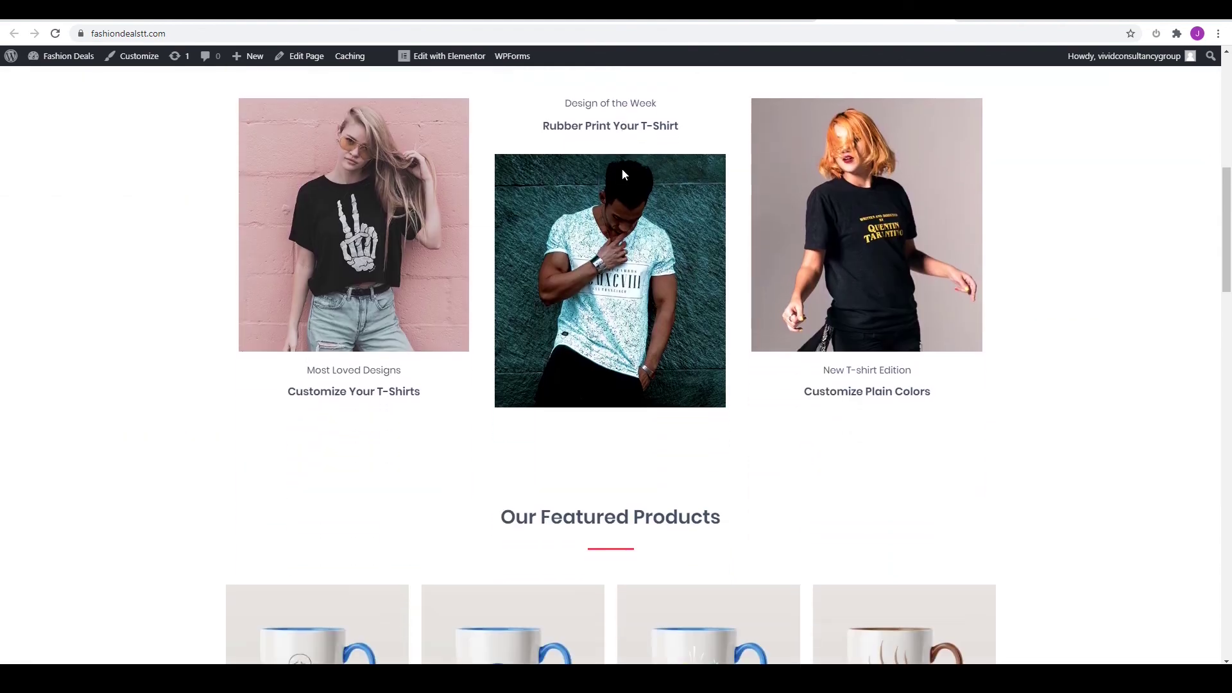
pyautogui.scroll(-6, 622, 168)
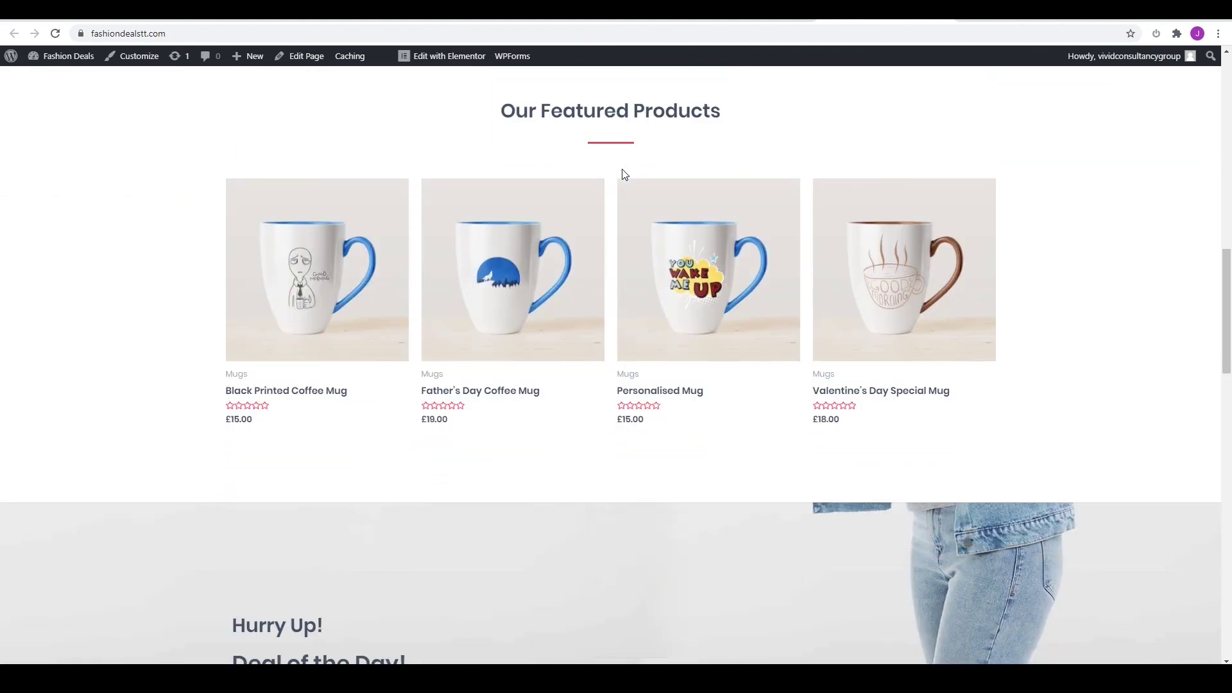
pyautogui.scroll(-3, 623, 172)
pyautogui.scroll(-5, 385, 267)
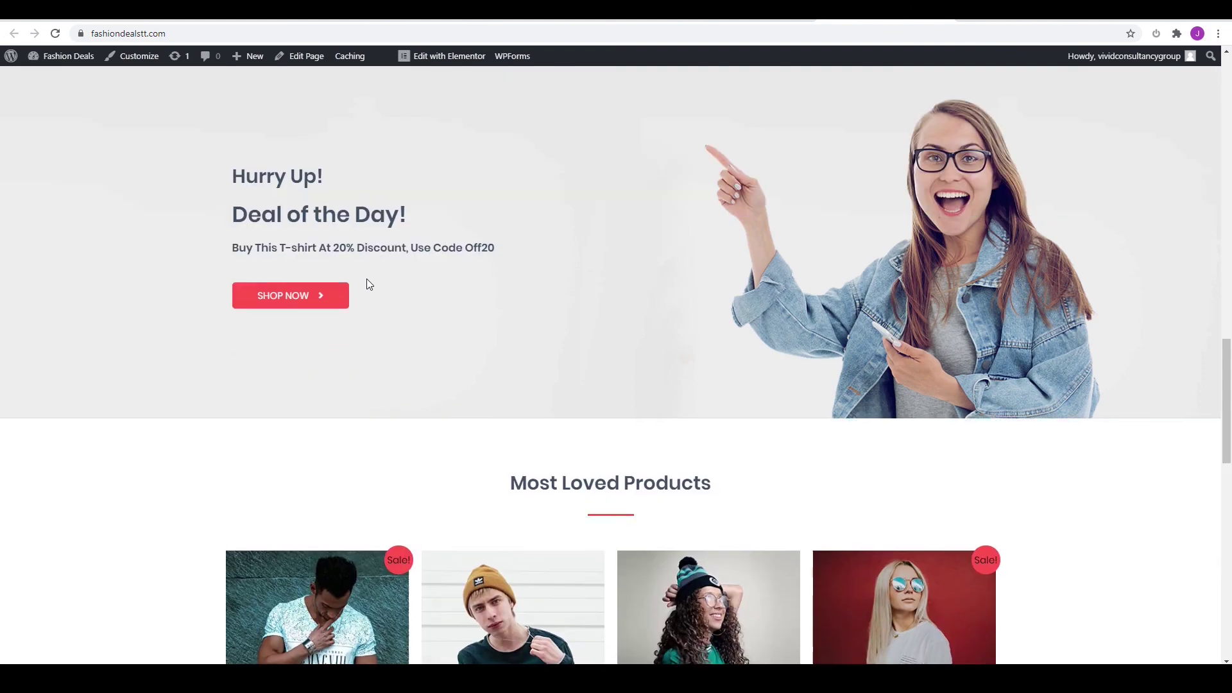
pyautogui.scroll(10, 530, 382)
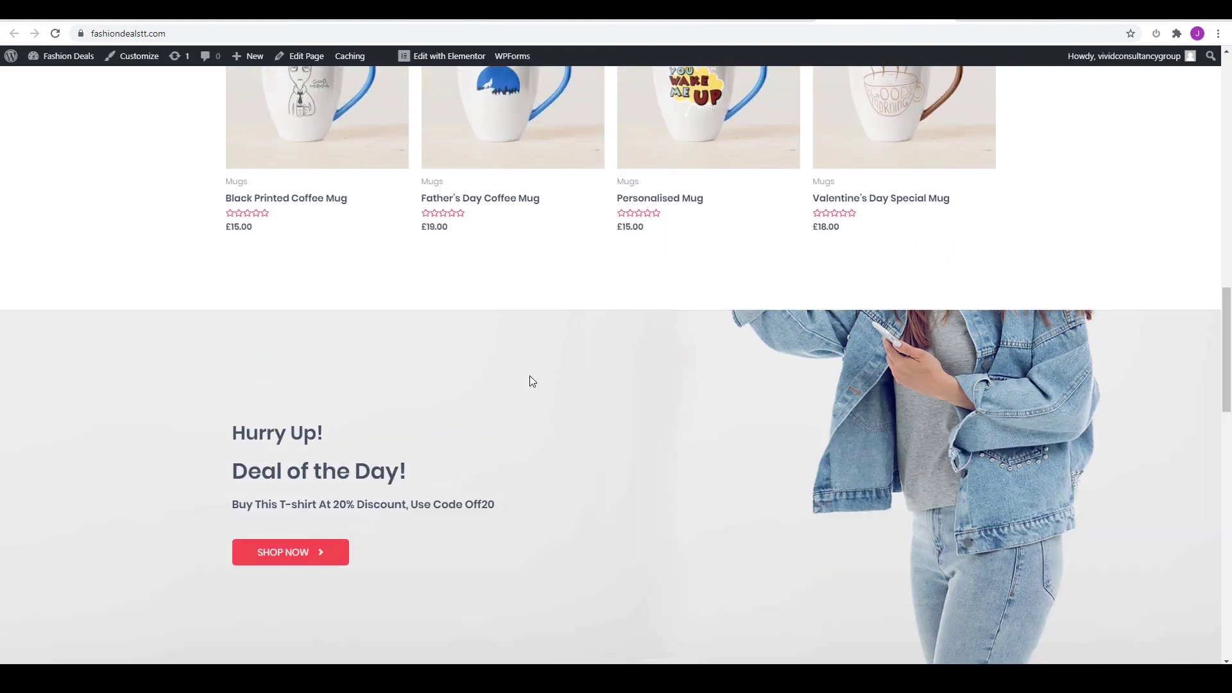
pyautogui.scroll(7, 648, 365)
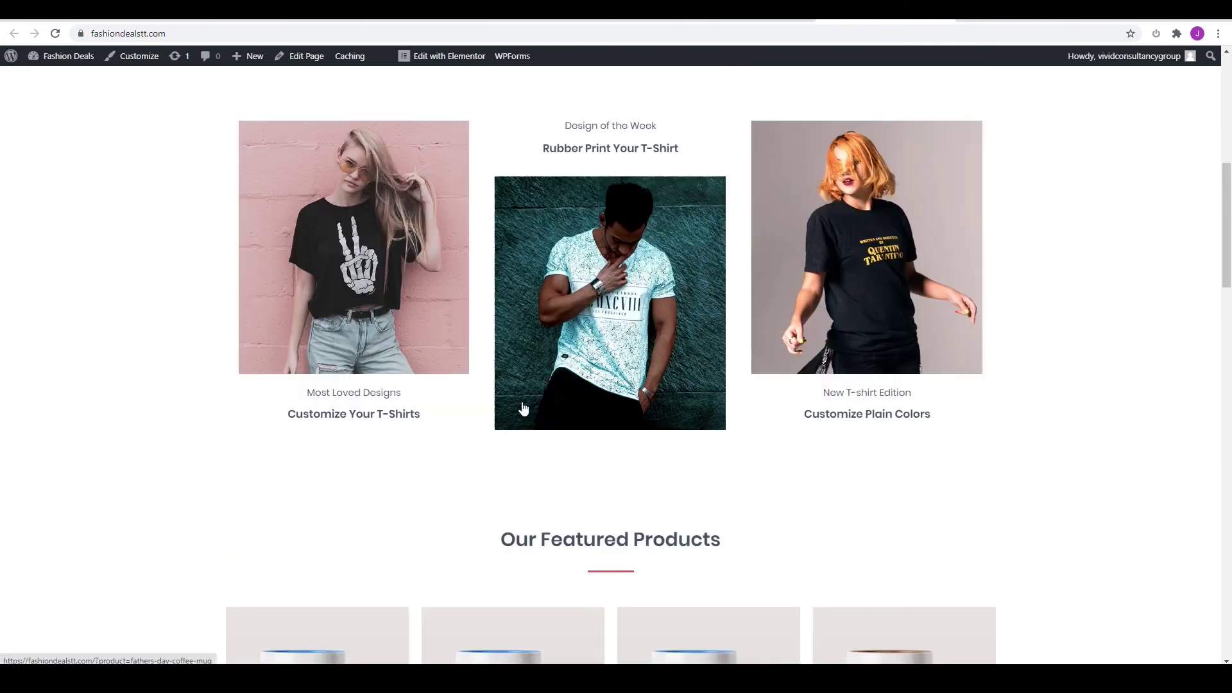
pyautogui.scroll(6, 568, 444)
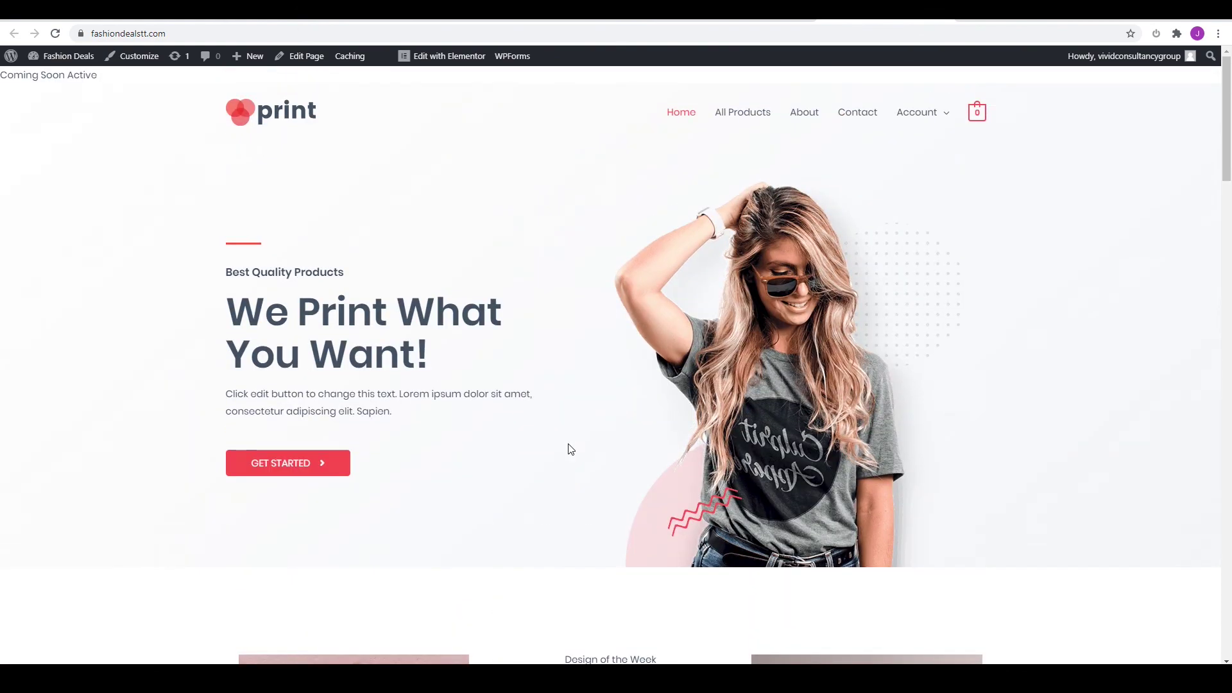